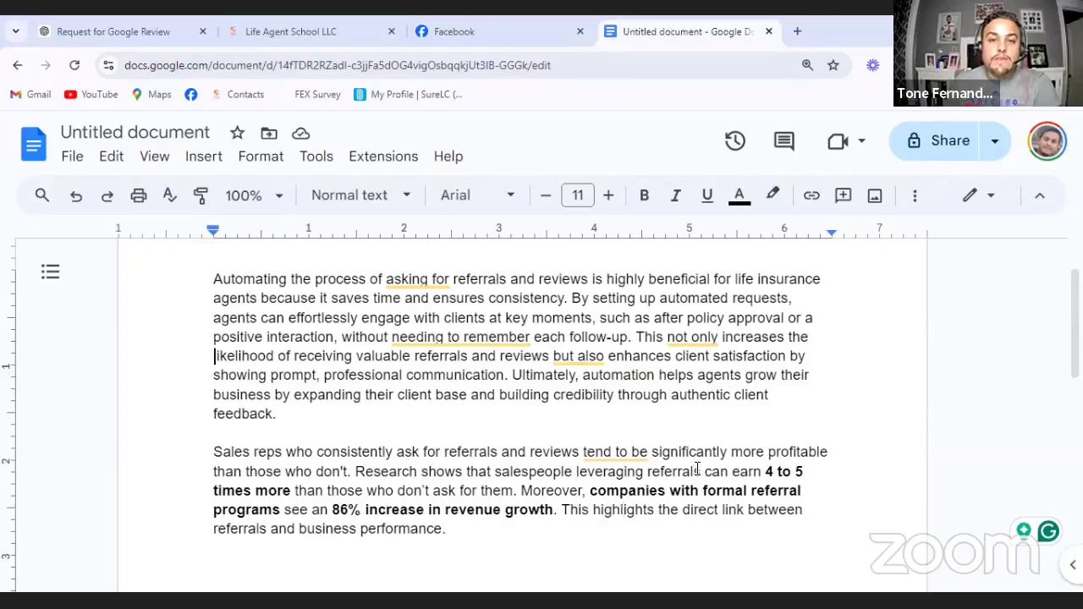
Switch to the Life Agent School CRM and open its Reputation overview.
scroll(696, 471, up, 2)
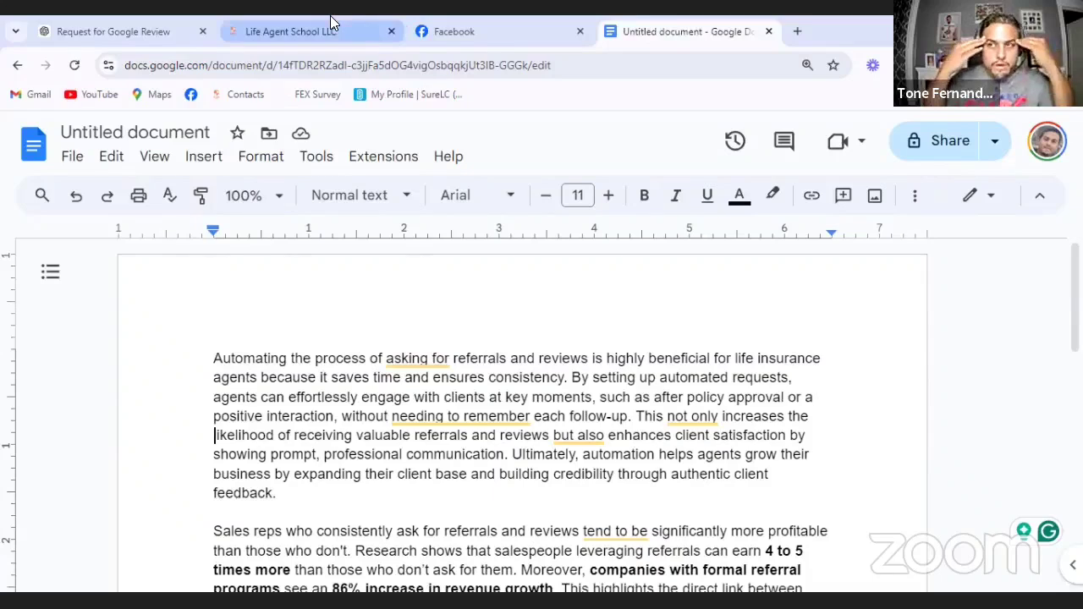
mouse_move(331, 22)
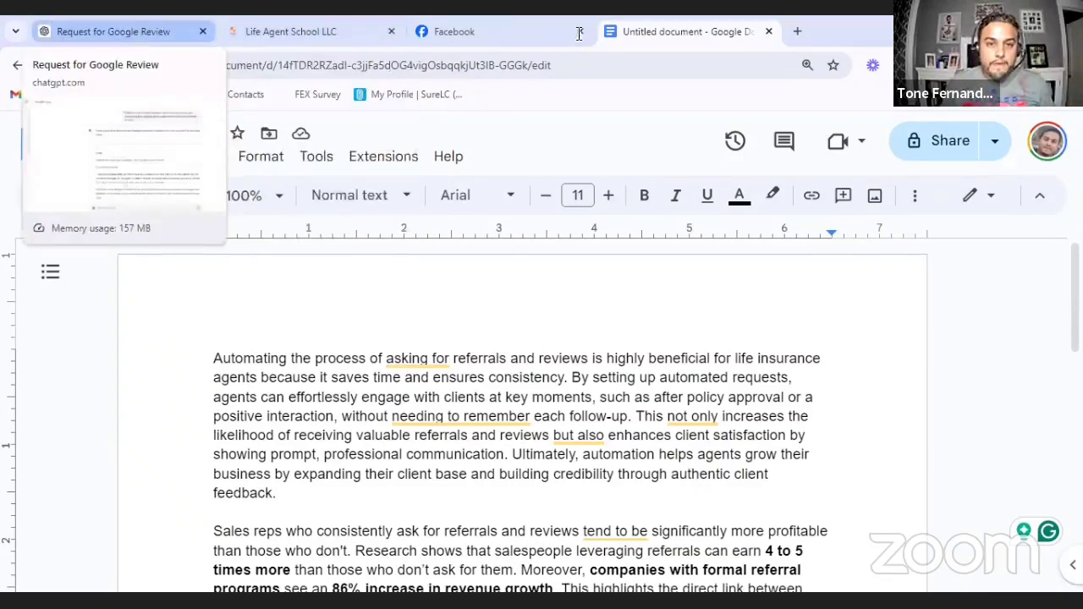
click(337, 31)
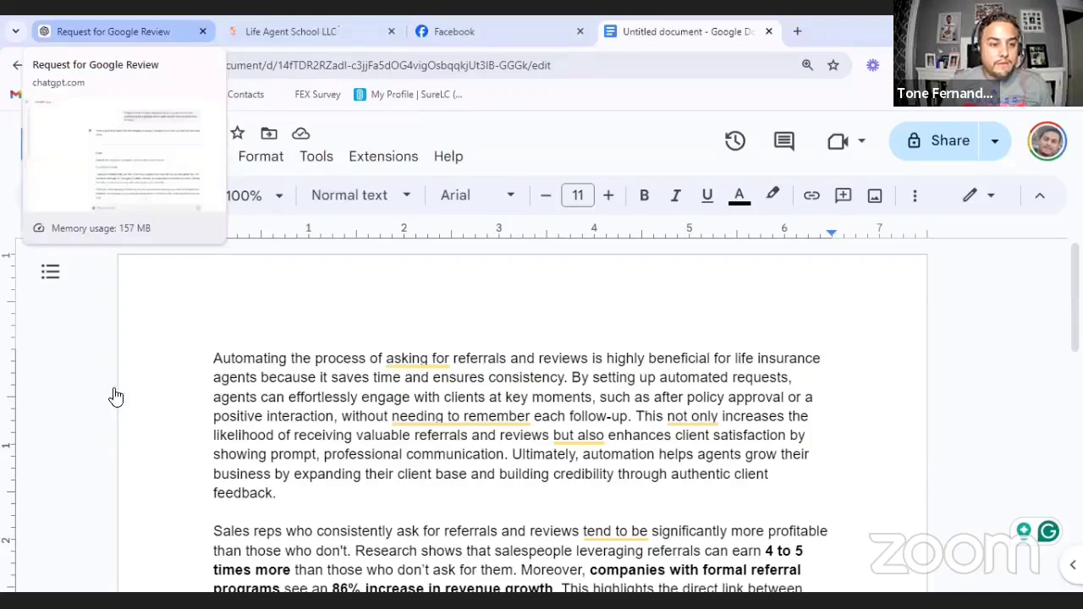
scroll(110, 419, down, 3)
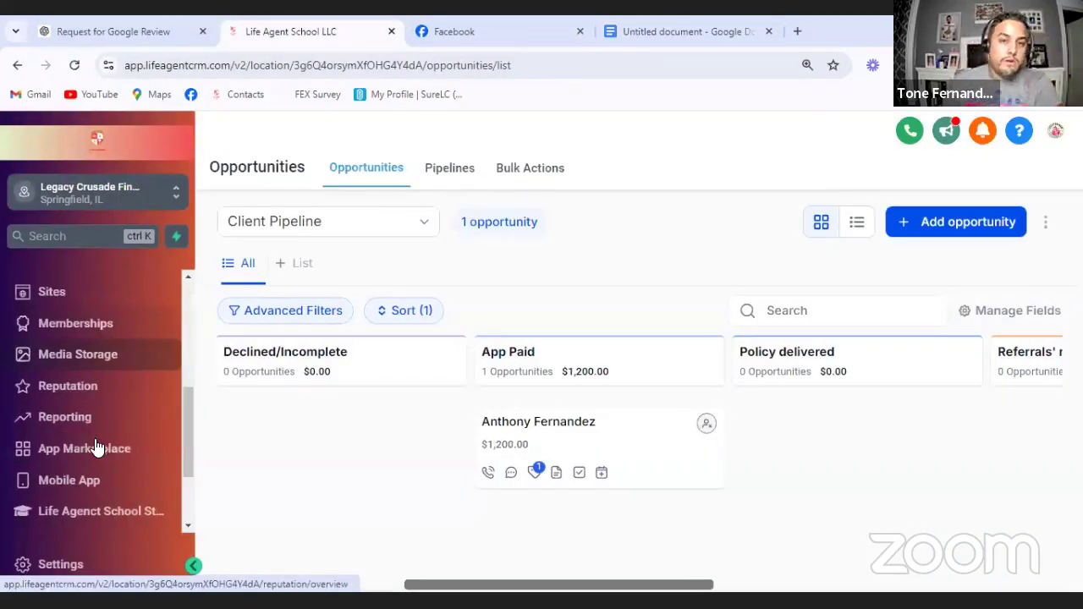
scroll(100, 441, down, 3)
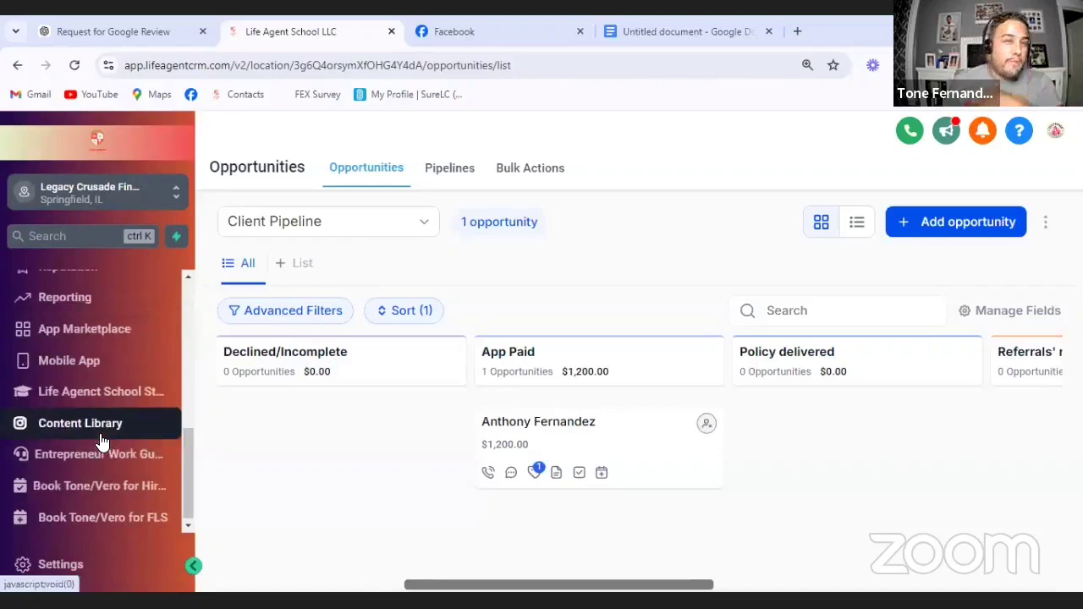
scroll(103, 443, up, 1)
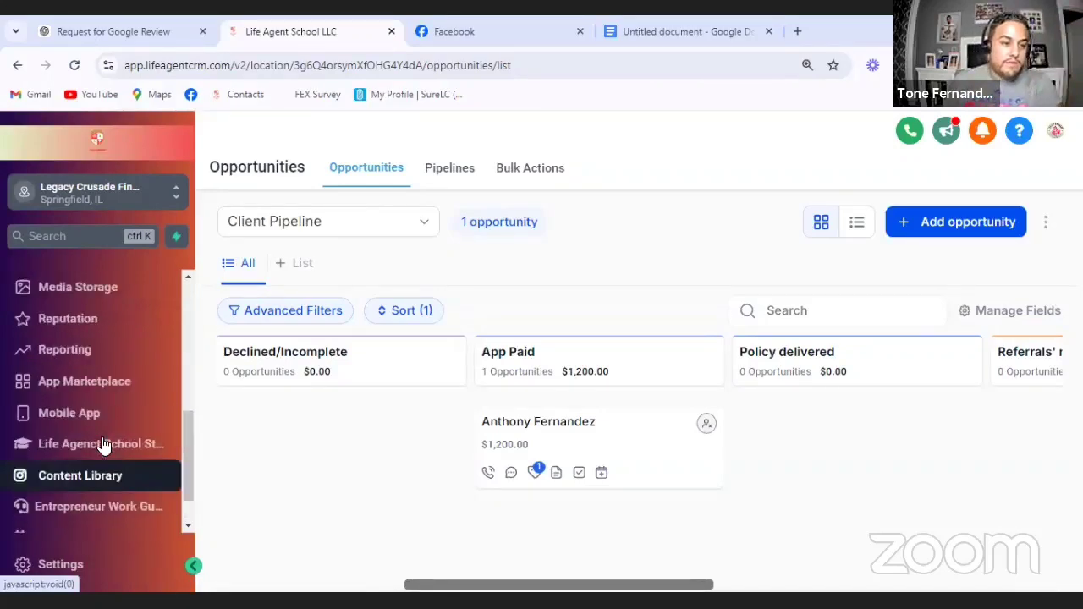
scroll(93, 439, up, 1)
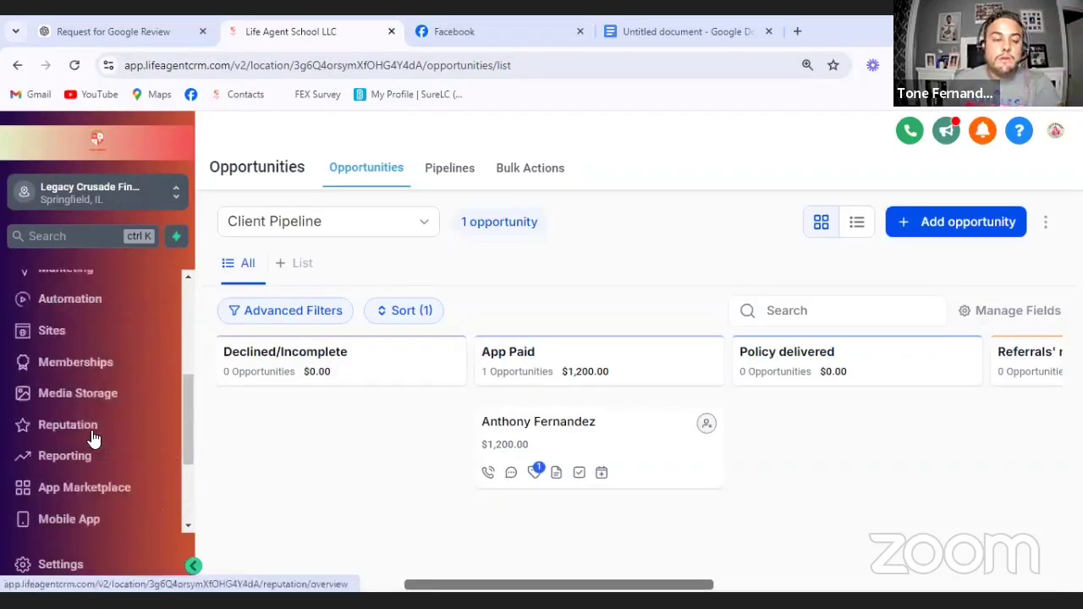
click(93, 437)
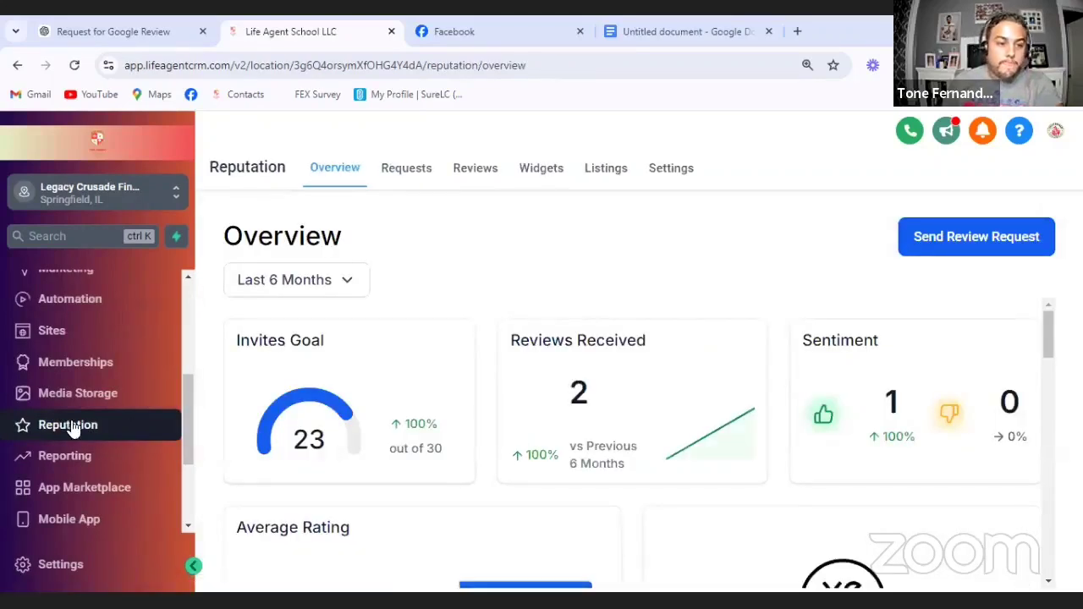
Examine the Google, Facebook and custom review link options in the Reputation settings, and open the list of sent review requests.
click(675, 175)
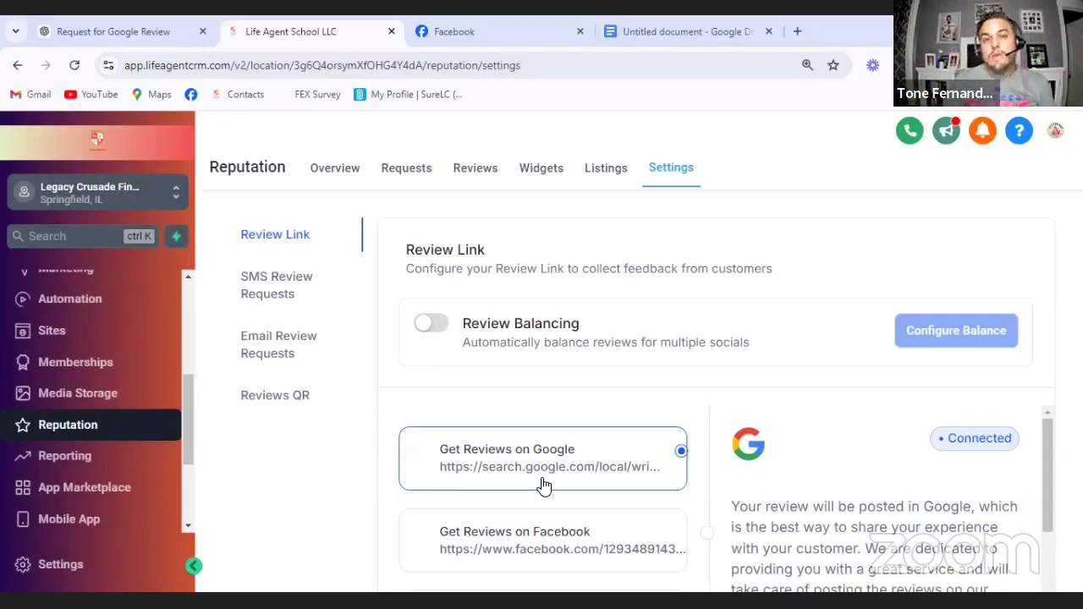
scroll(553, 460, down, 1)
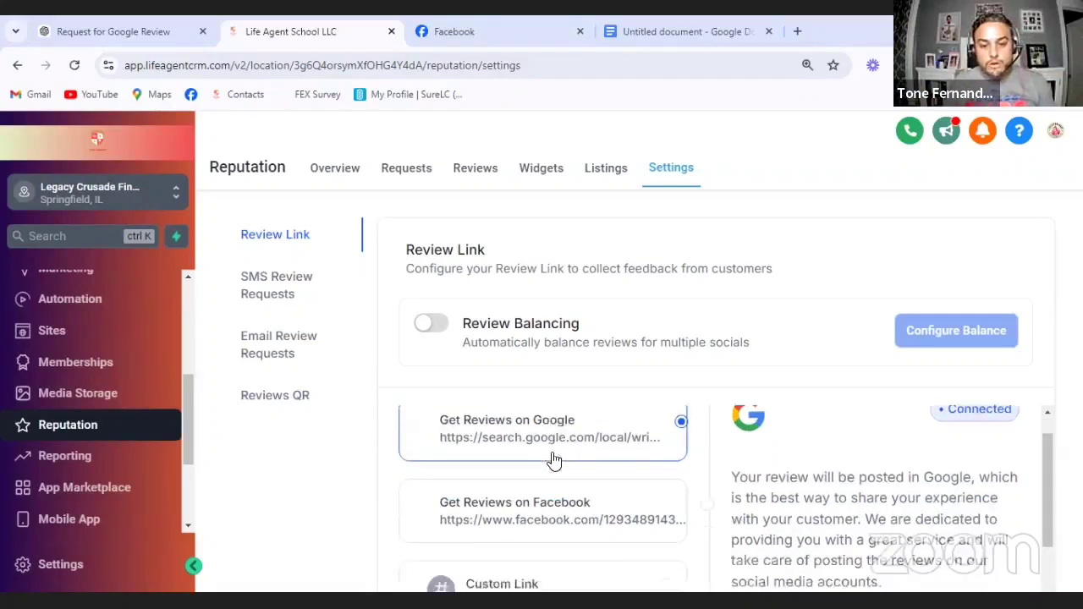
scroll(553, 457, up, 1)
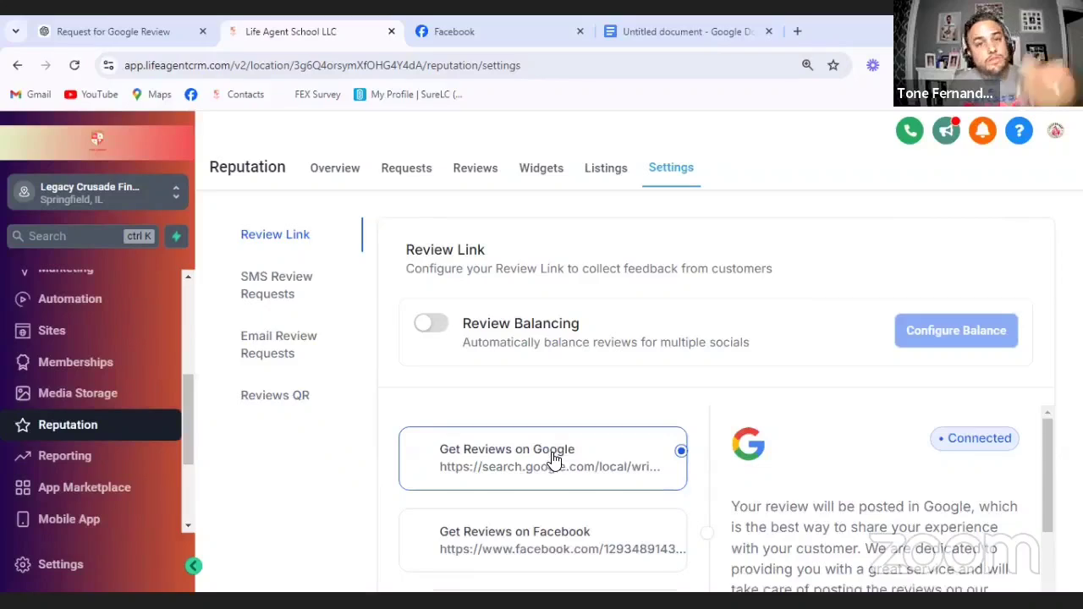
scroll(553, 462, down, 1)
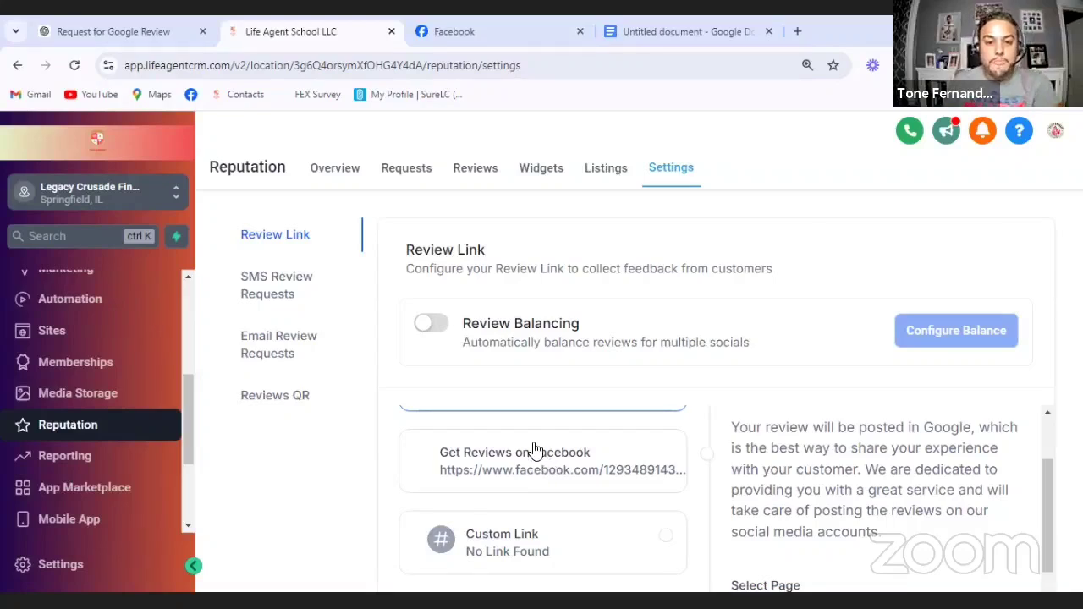
scroll(536, 453, up, 1)
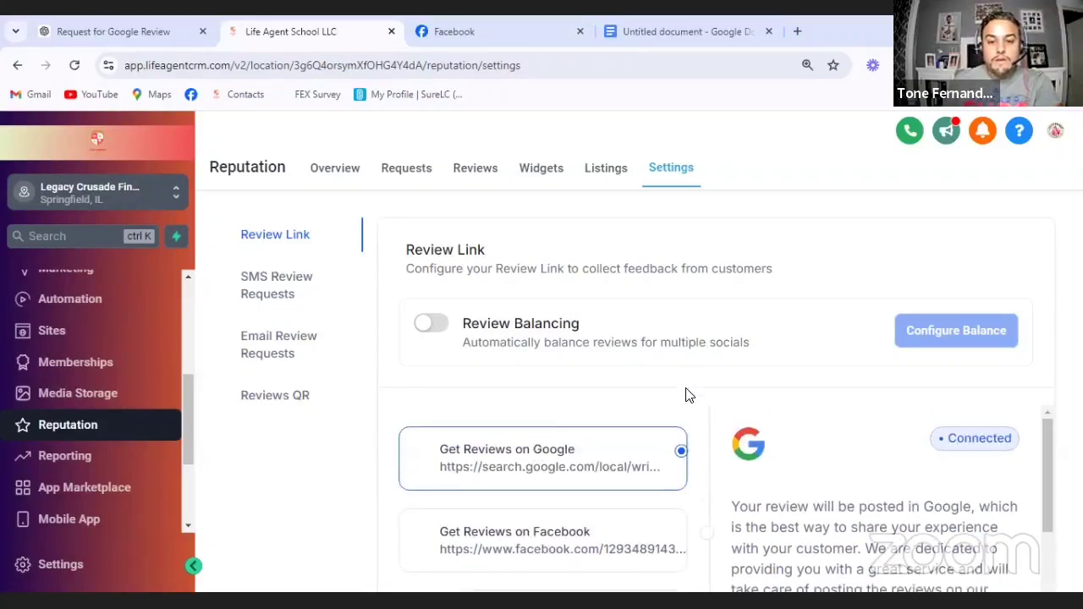
scroll(643, 453, down, 1)
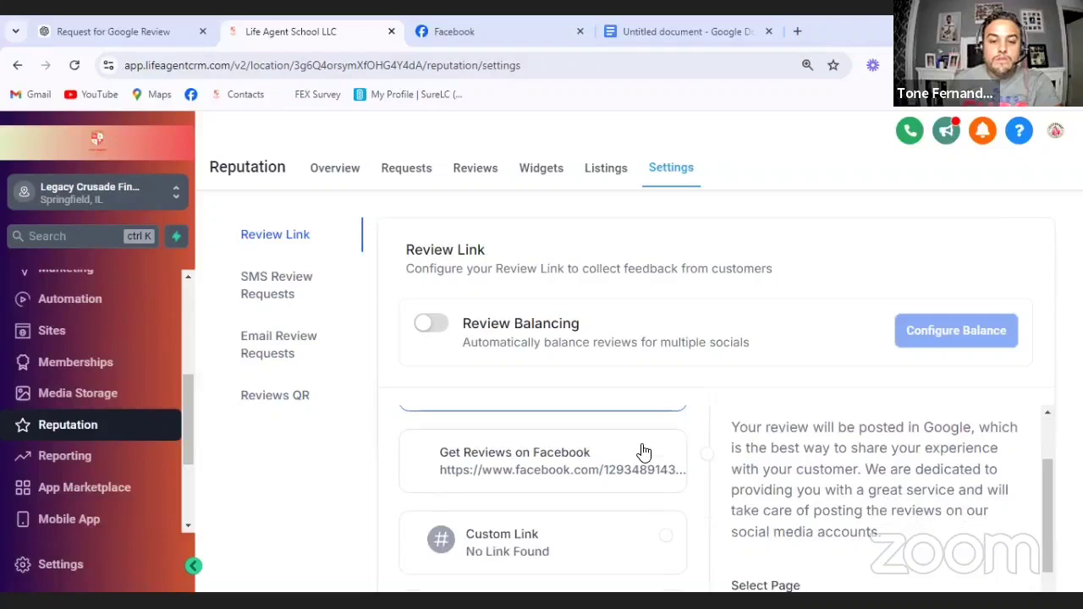
scroll(643, 452, up, 1)
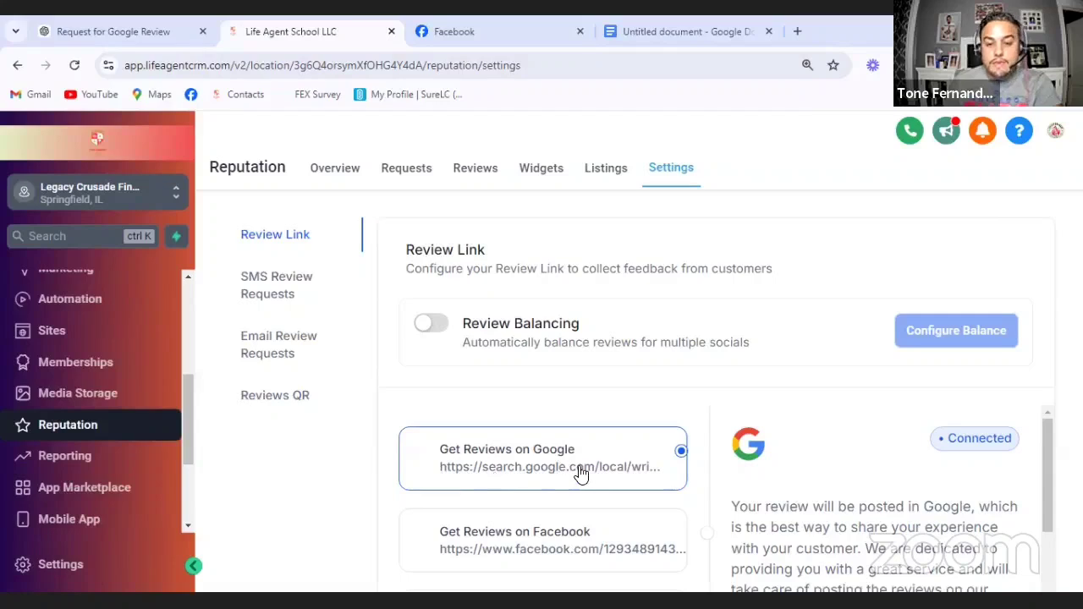
scroll(592, 472, down, 1)
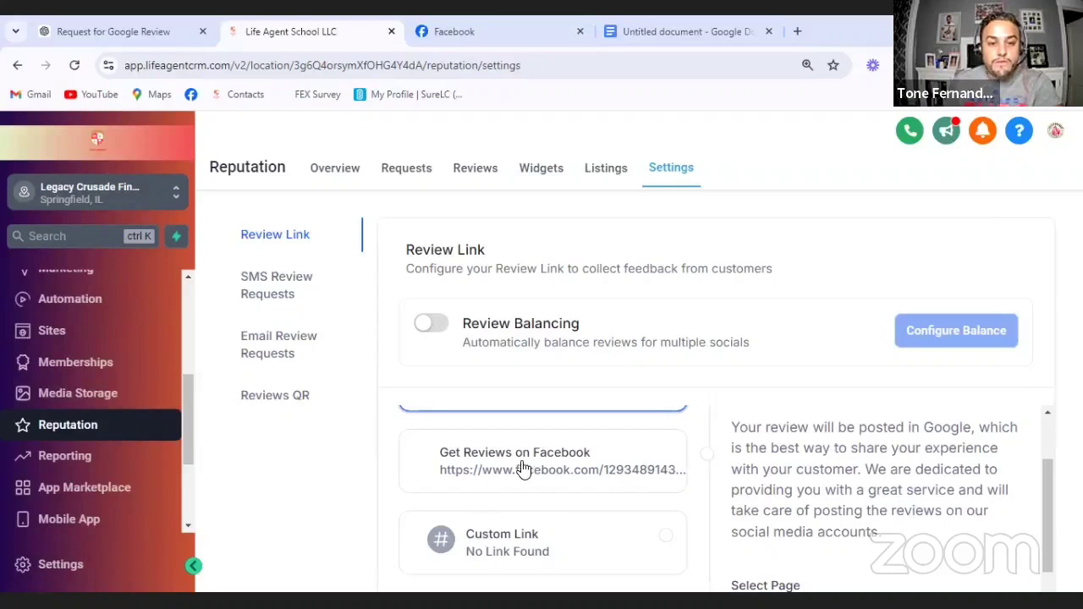
scroll(560, 469, up, 1)
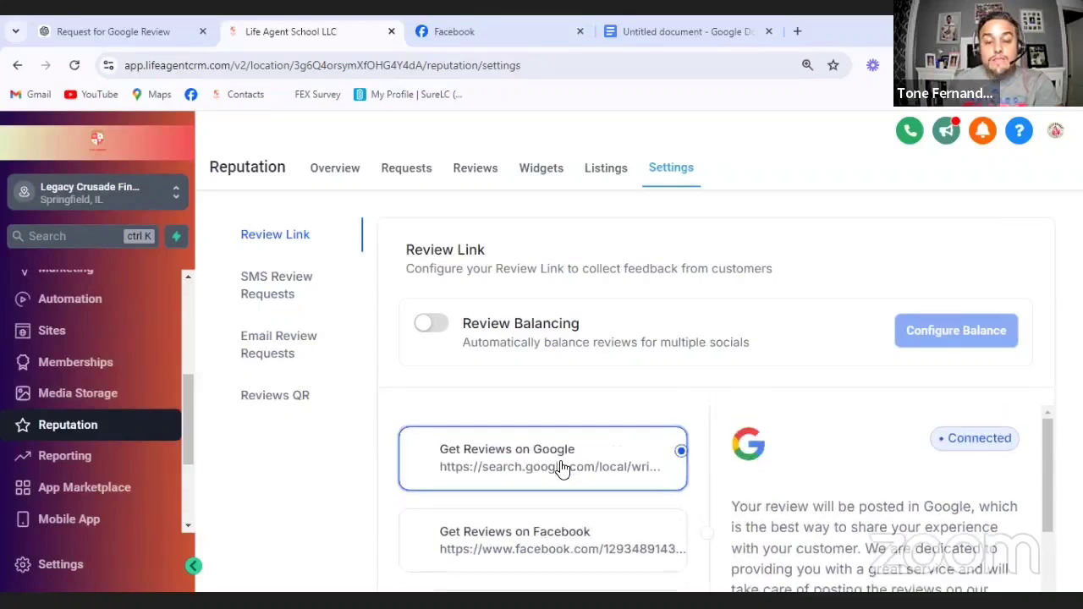
click(404, 177)
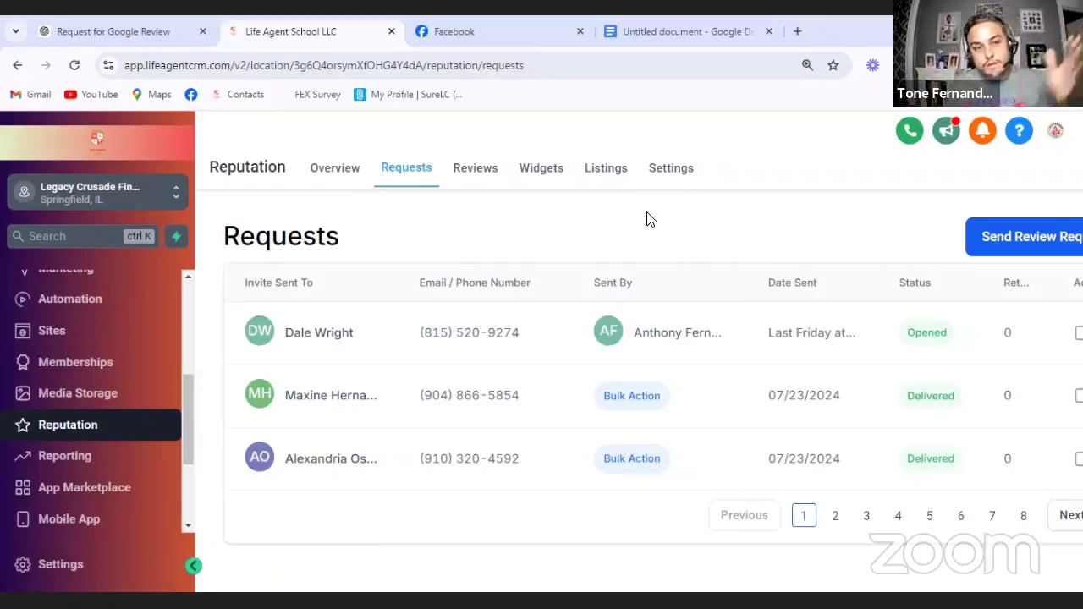
Switch to the ChatGPT conversation and read through the drafted email and text message requesting a Google review.
click(114, 31)
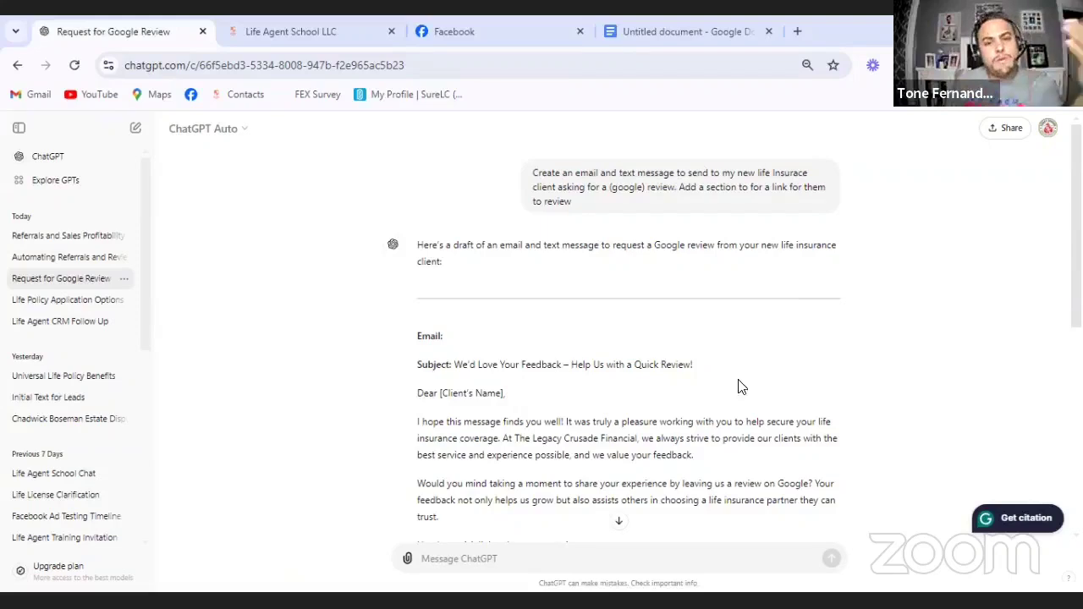
scroll(733, 402, down, 1)
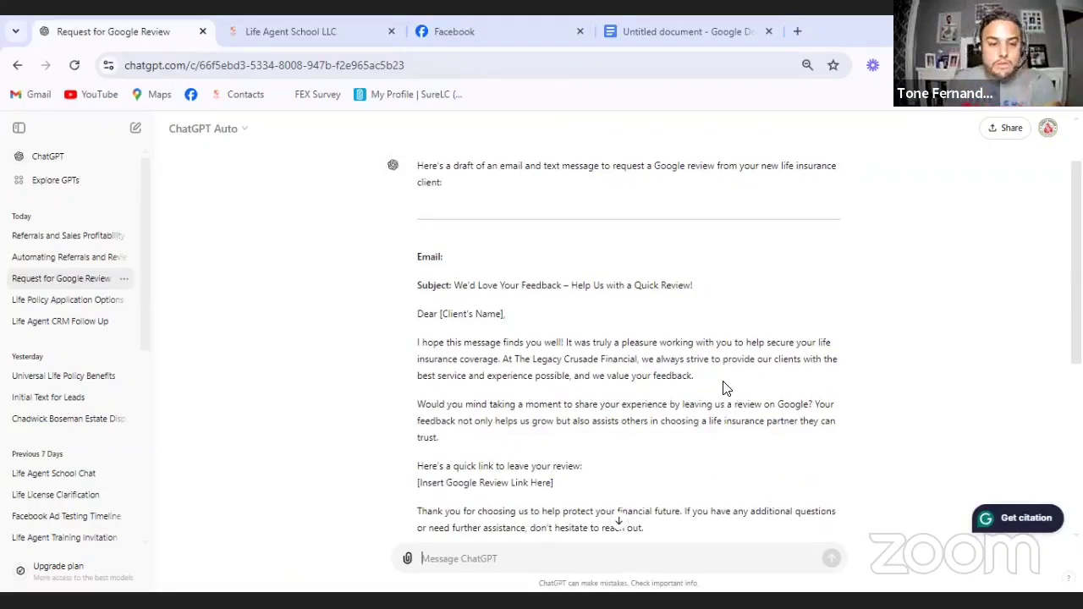
scroll(723, 388, down, 1)
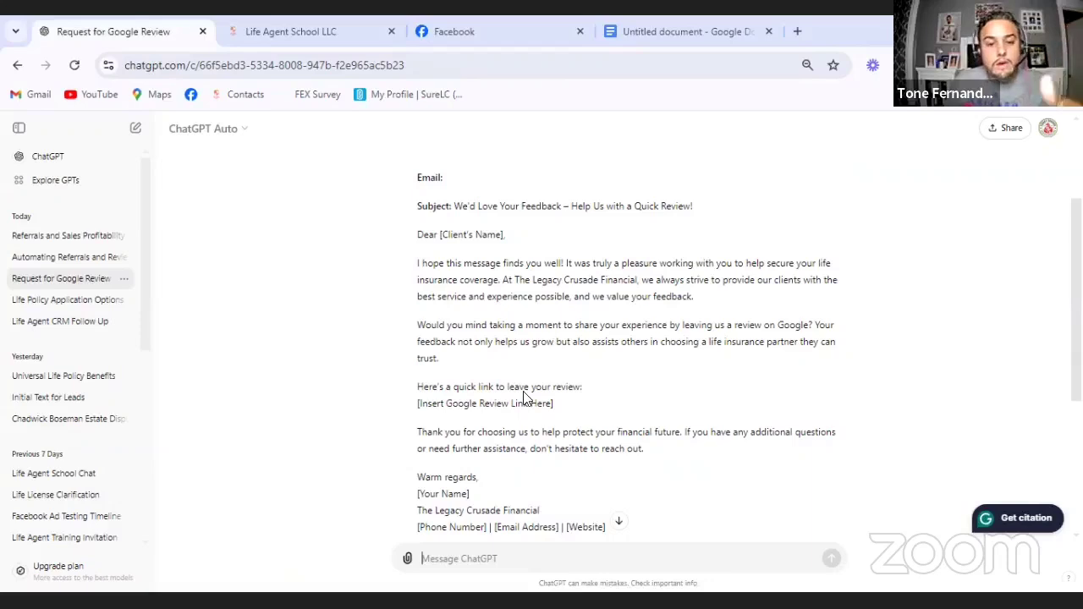
drag(554, 404, 452, 403)
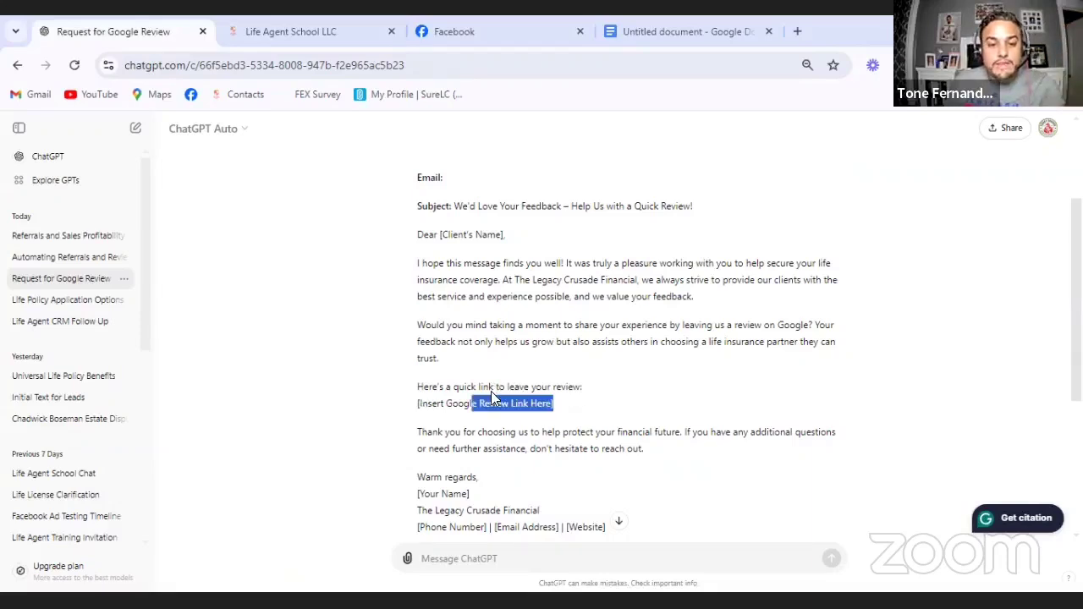
scroll(516, 385, down, 2)
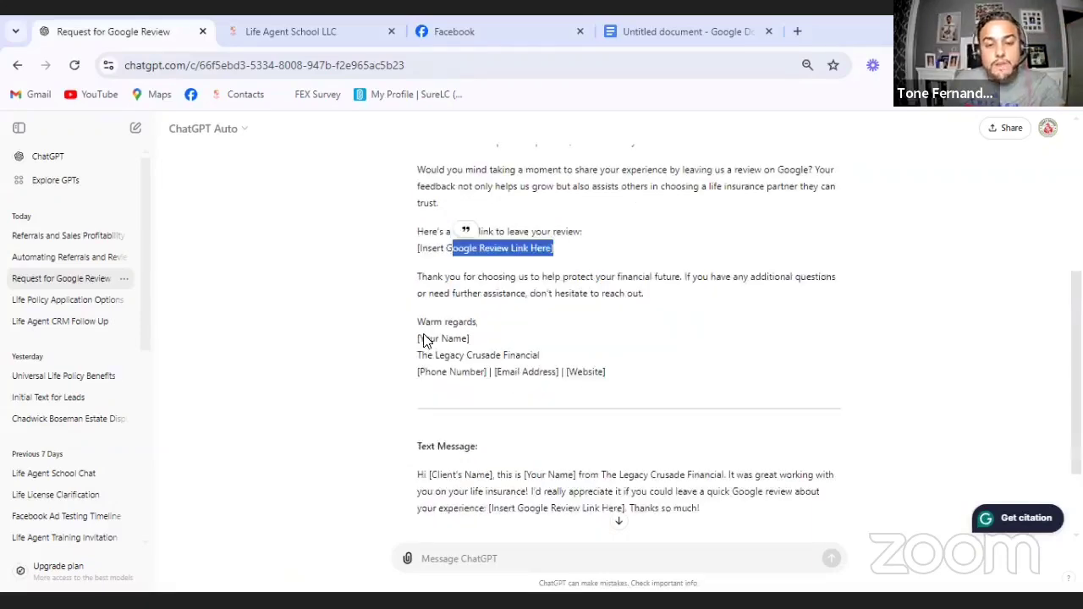
scroll(457, 345, down, 1)
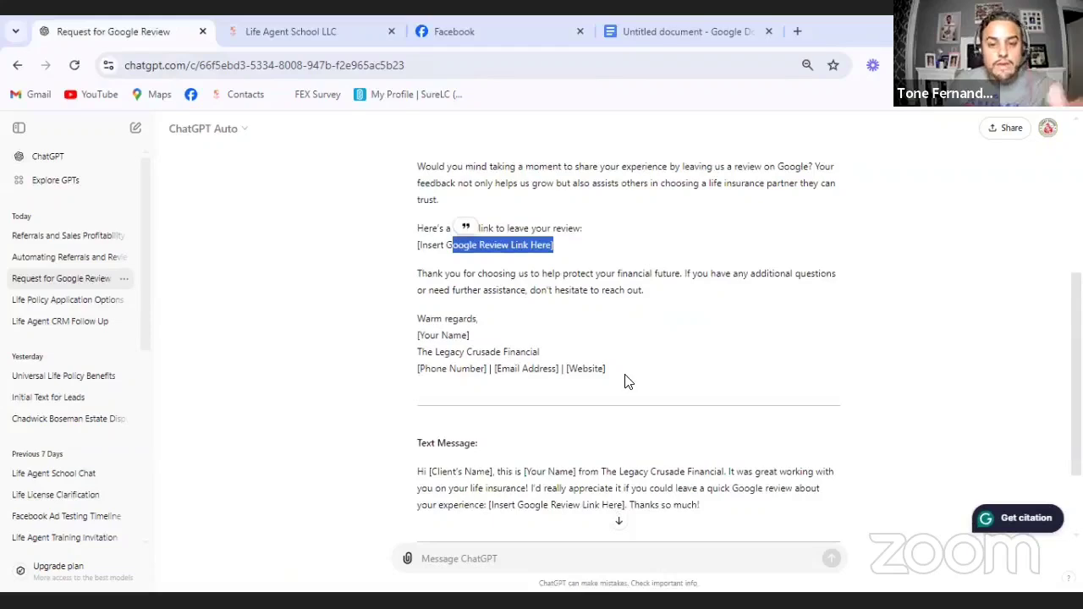
scroll(585, 394, down, 1)
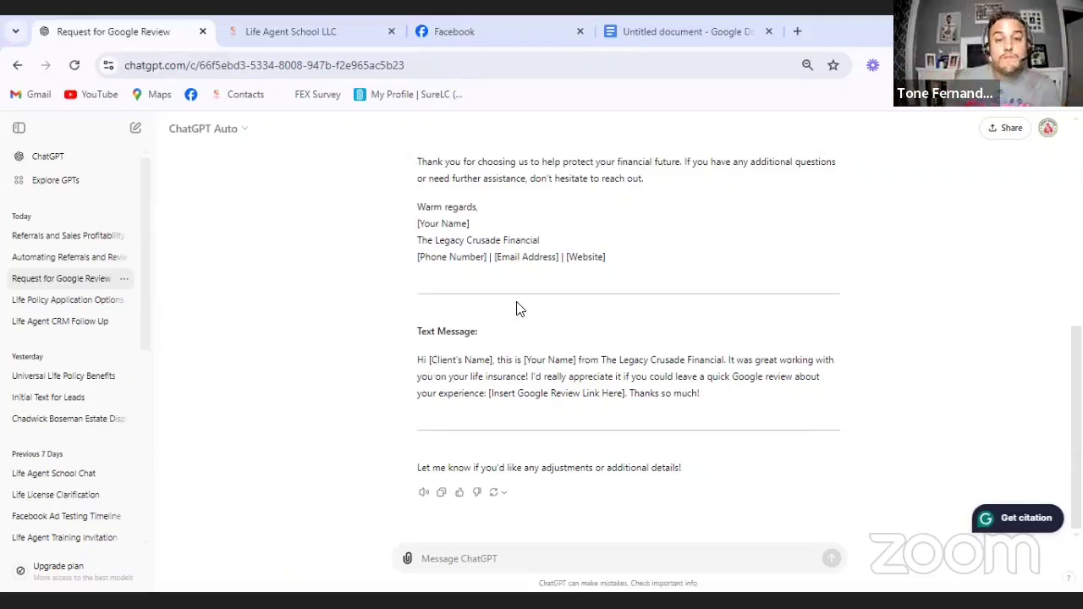
scroll(508, 296, up, 5)
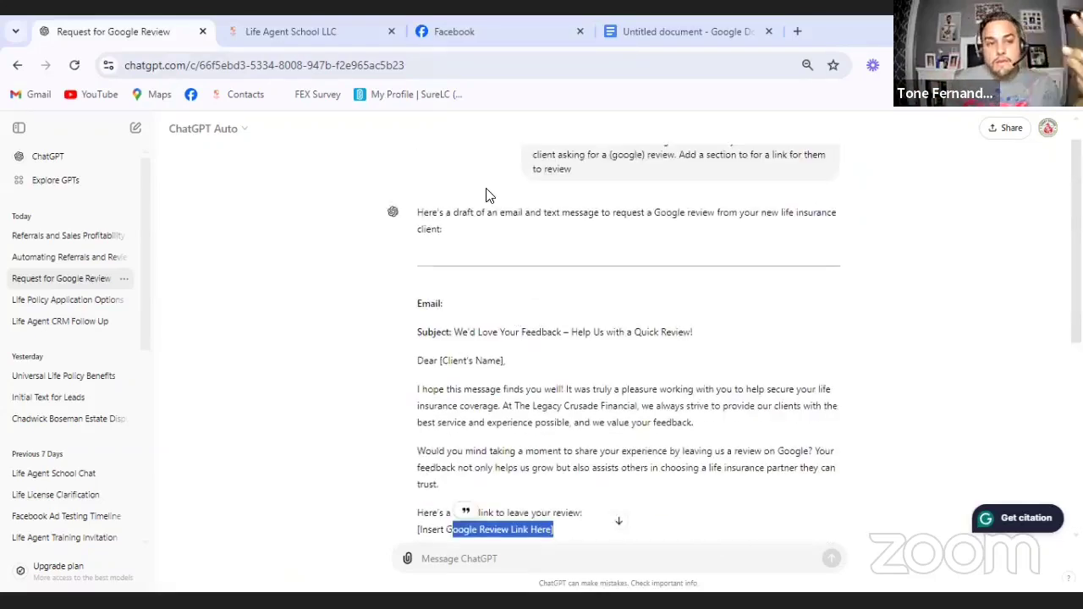
Return to the Life Agent School CRM, create a new automation workflow from scratch and dismiss the multiple opportunities notice.
click(294, 32)
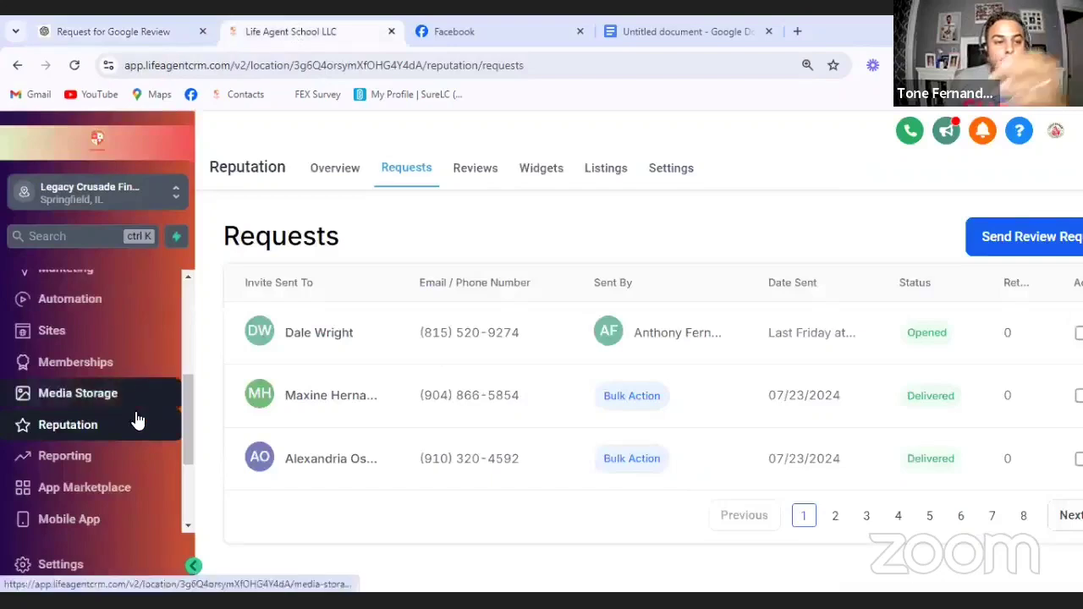
scroll(135, 419, up, 3)
click(77, 458)
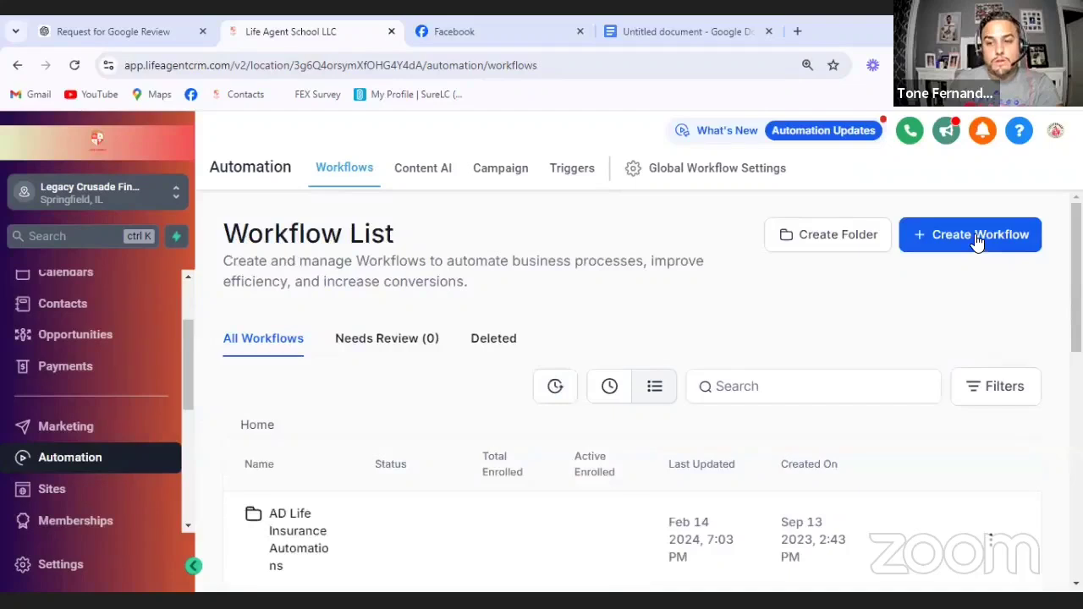
click(977, 241)
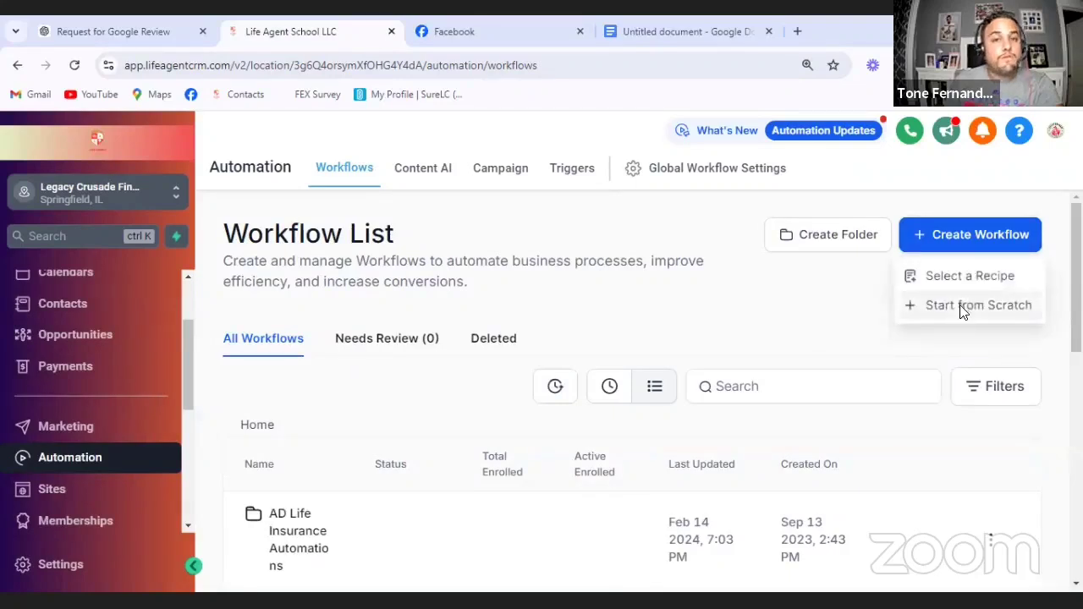
click(962, 310)
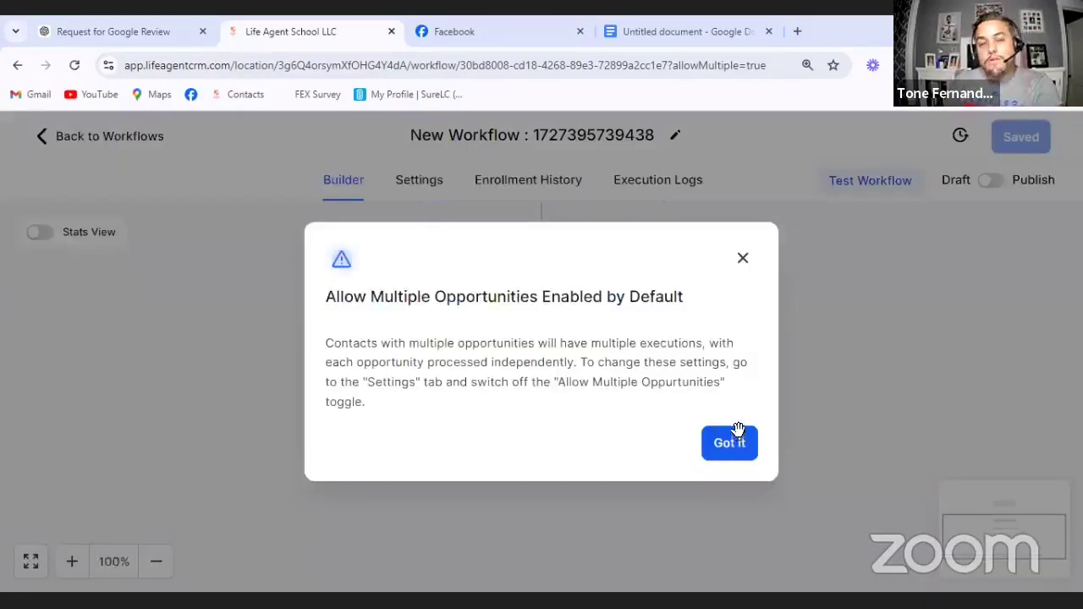
click(737, 439)
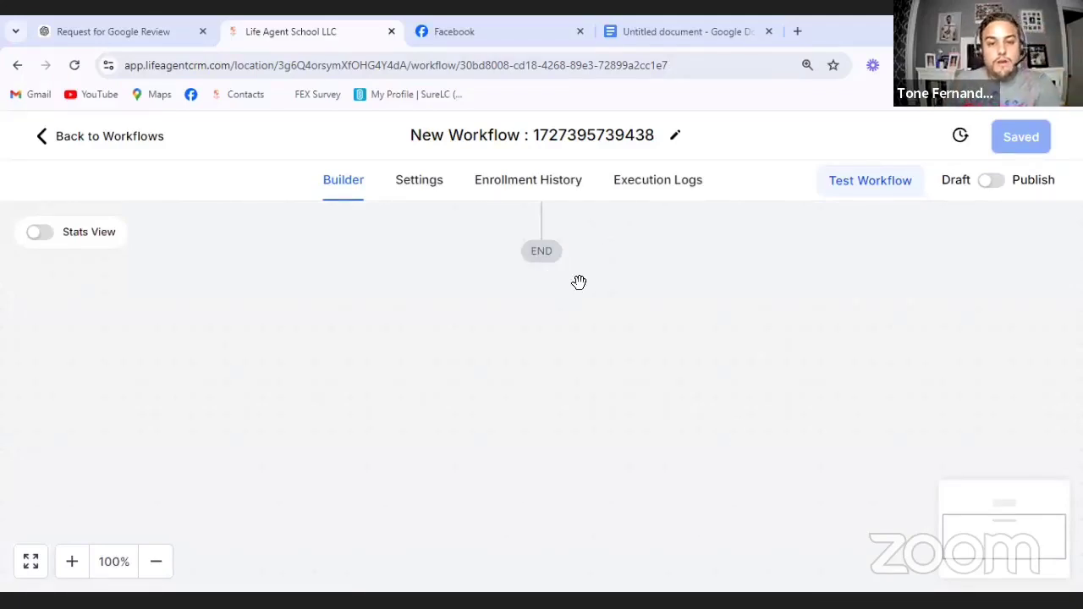
Search the triggers for "pip" and choose Pipeline Stage Changed as the new workflow's trigger.
scroll(579, 283, up, 1)
scroll(529, 296, up, 1)
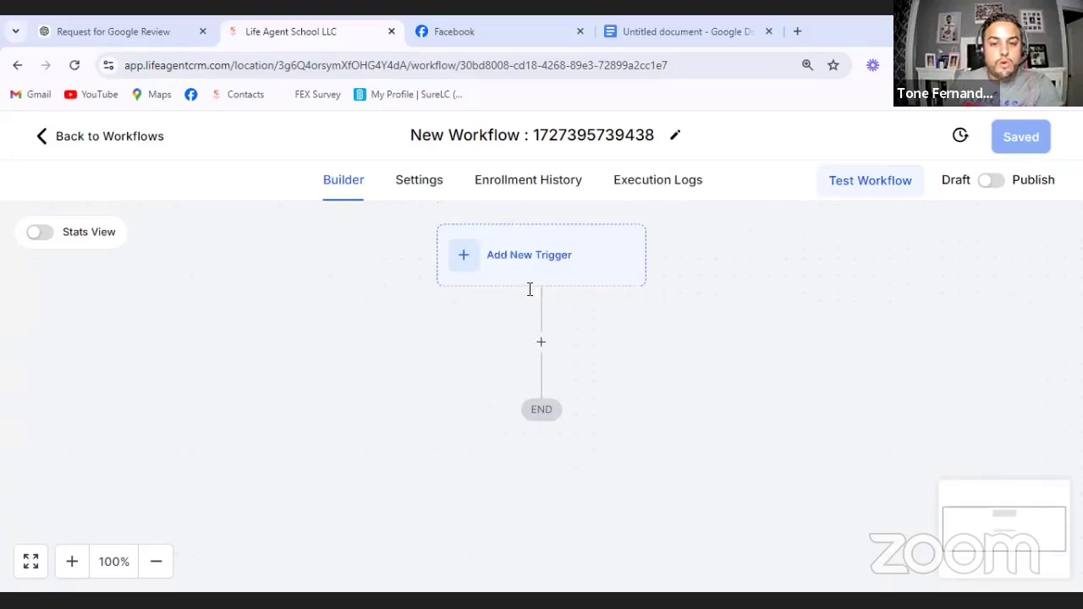
click(530, 281)
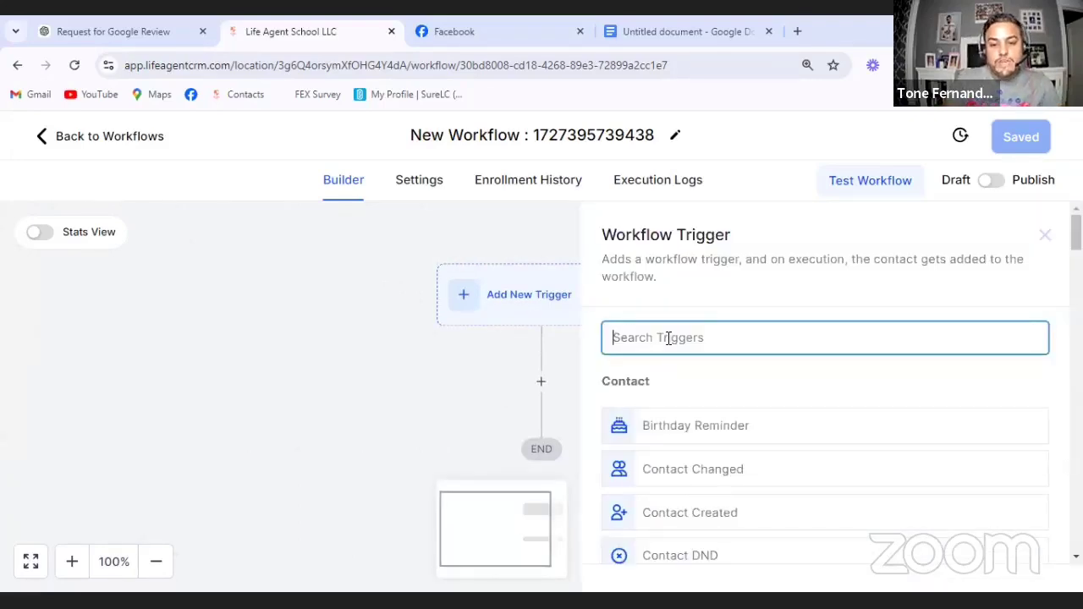
text(pip)
click(682, 425)
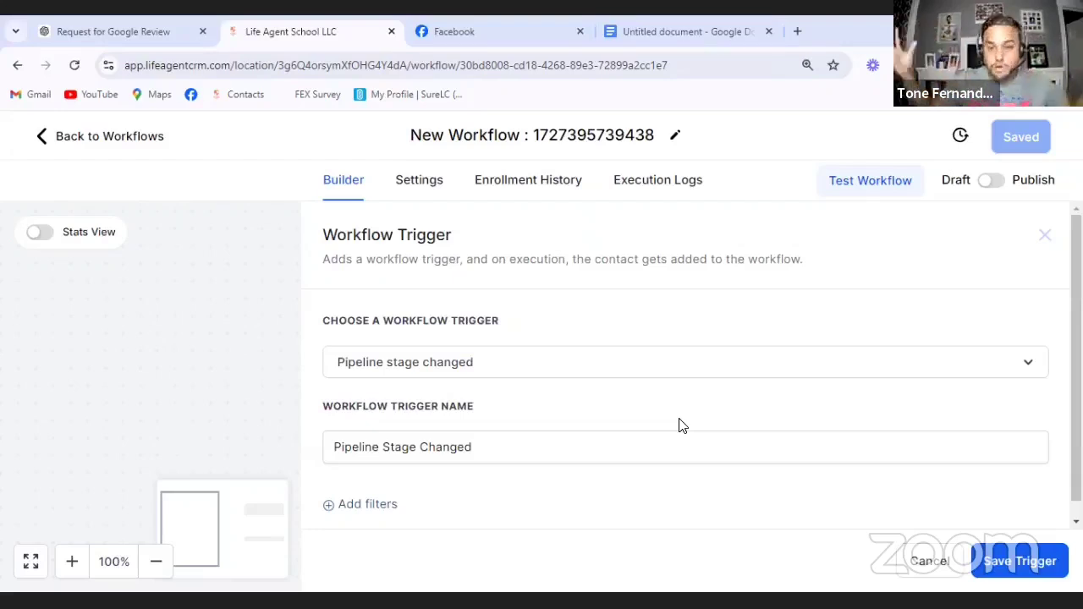
scroll(635, 389, down, 1)
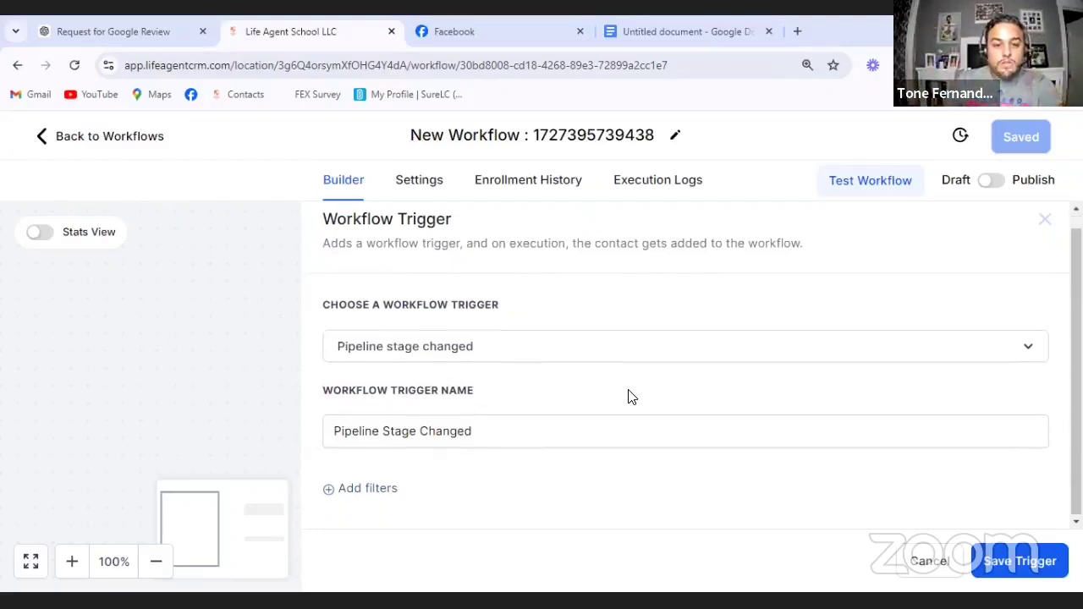
Add a filter to the Pipeline Stage Changed trigger that limits it to the Client Pipeline.
click(350, 495)
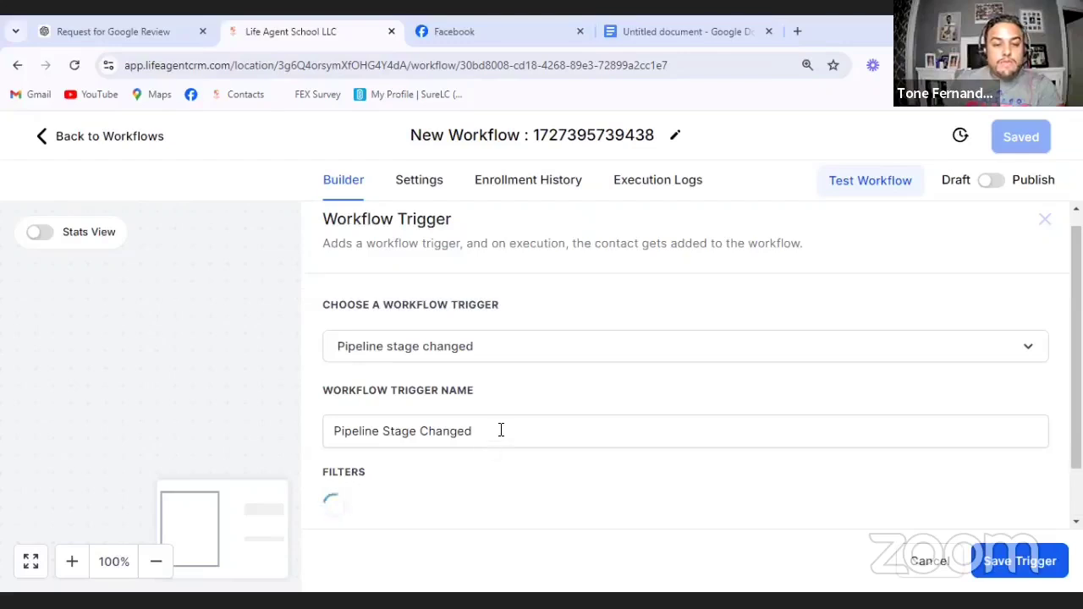
click(412, 516)
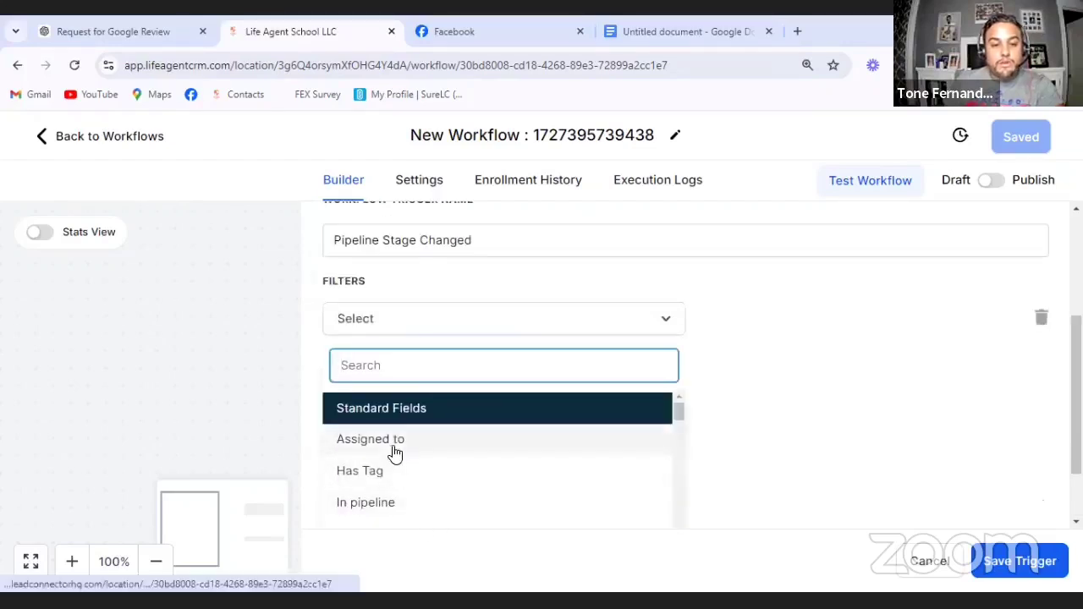
scroll(397, 457, down, 3)
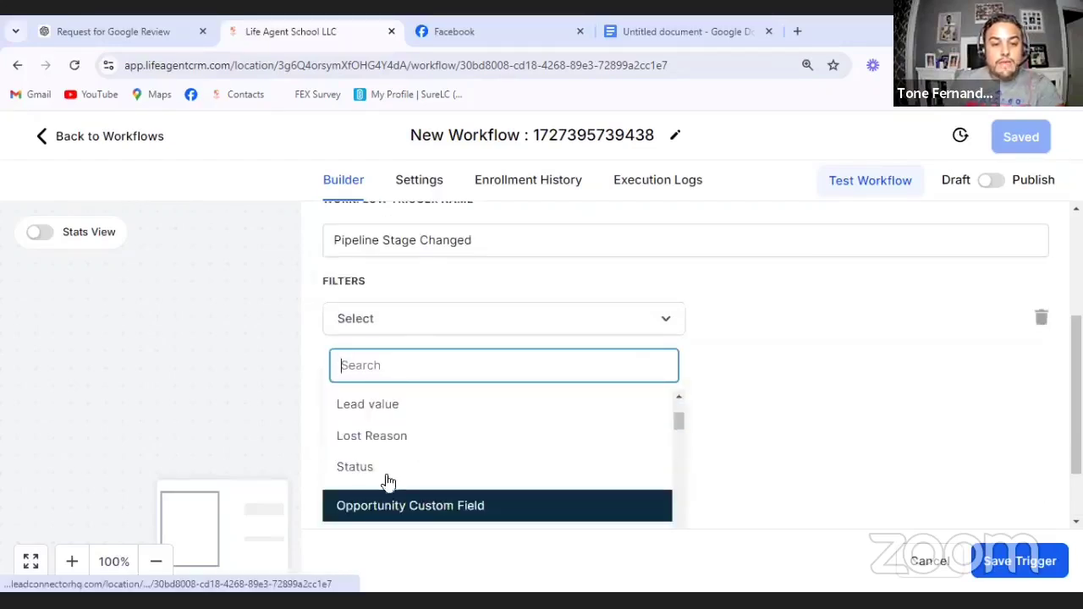
scroll(389, 478, up, 2)
click(406, 431)
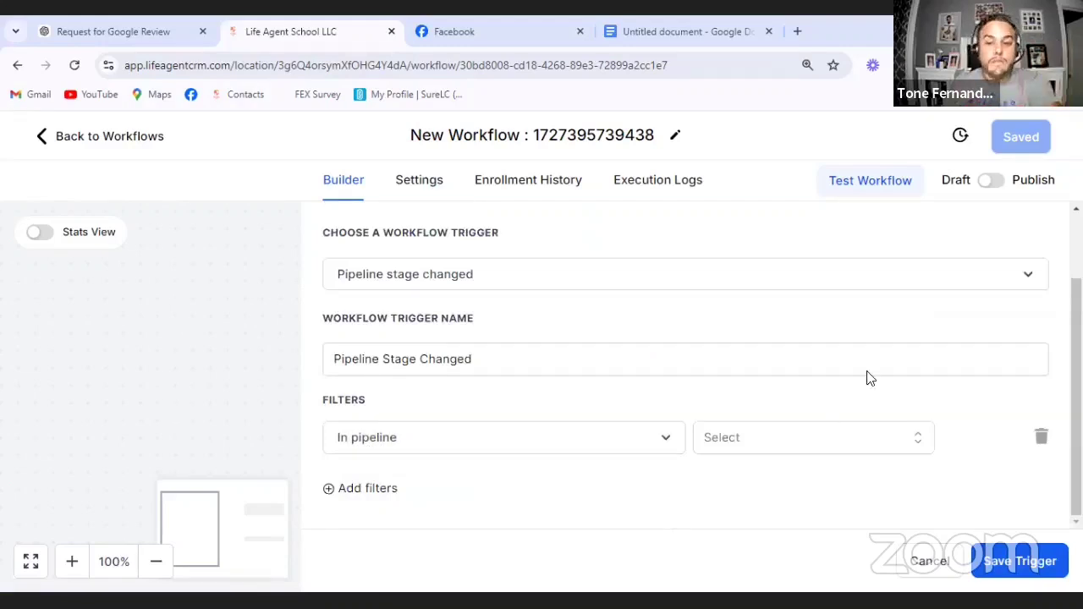
click(792, 438)
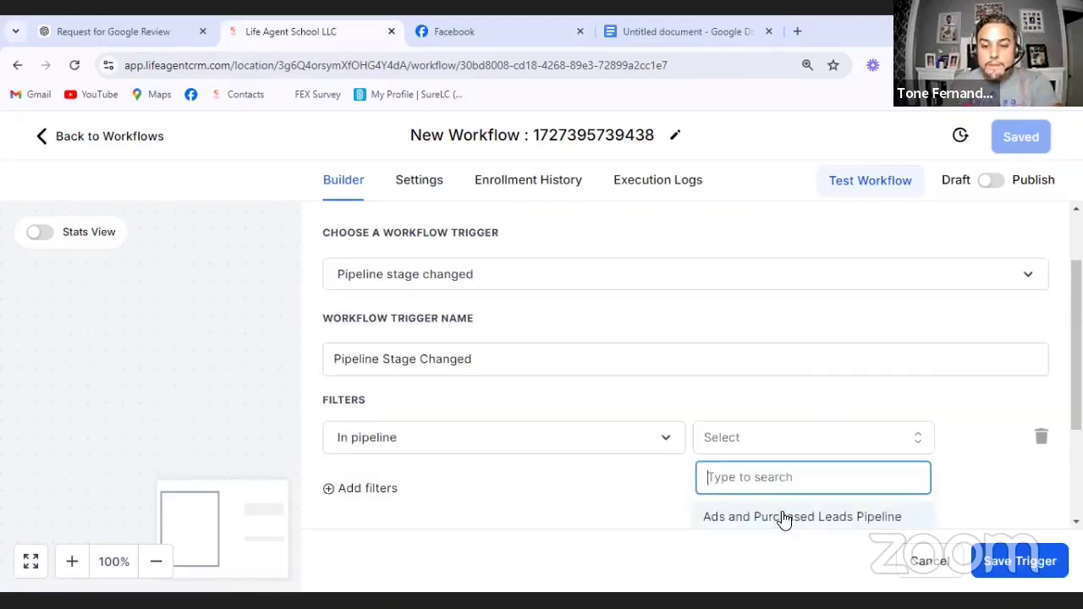
scroll(761, 482, down, 1)
click(760, 471)
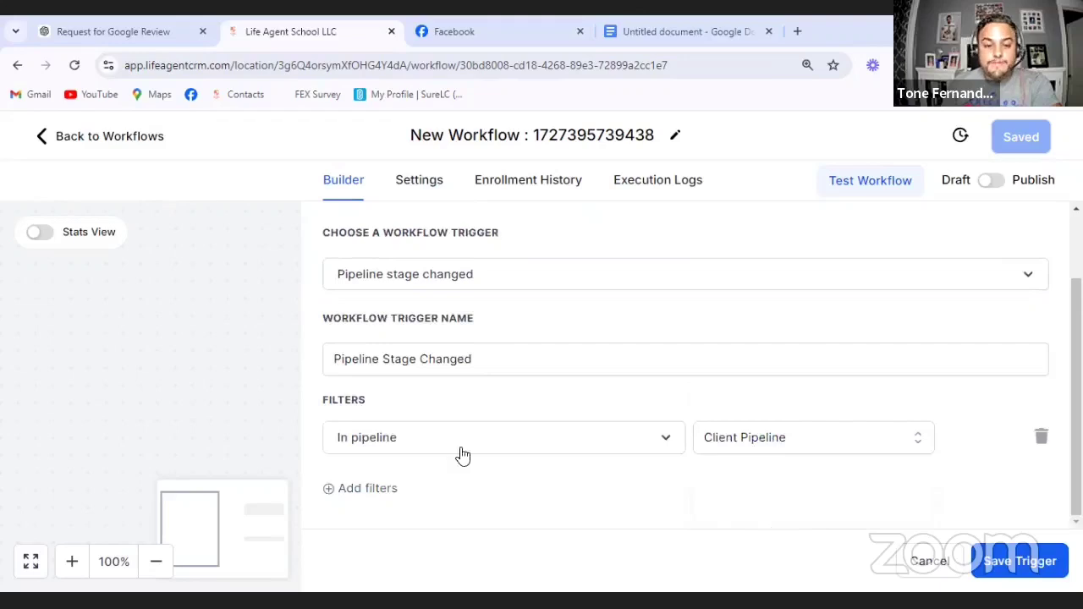
Add a second trigger filter with Pipeline stage set to Policy delivered, and save the trigger.
click(351, 489)
click(370, 489)
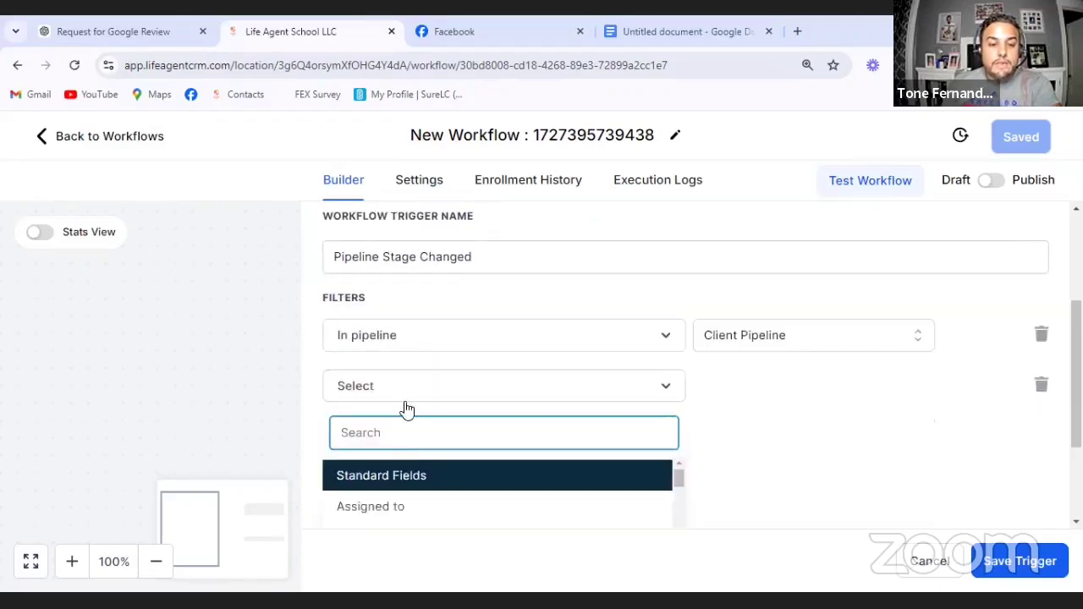
scroll(400, 507, down, 3)
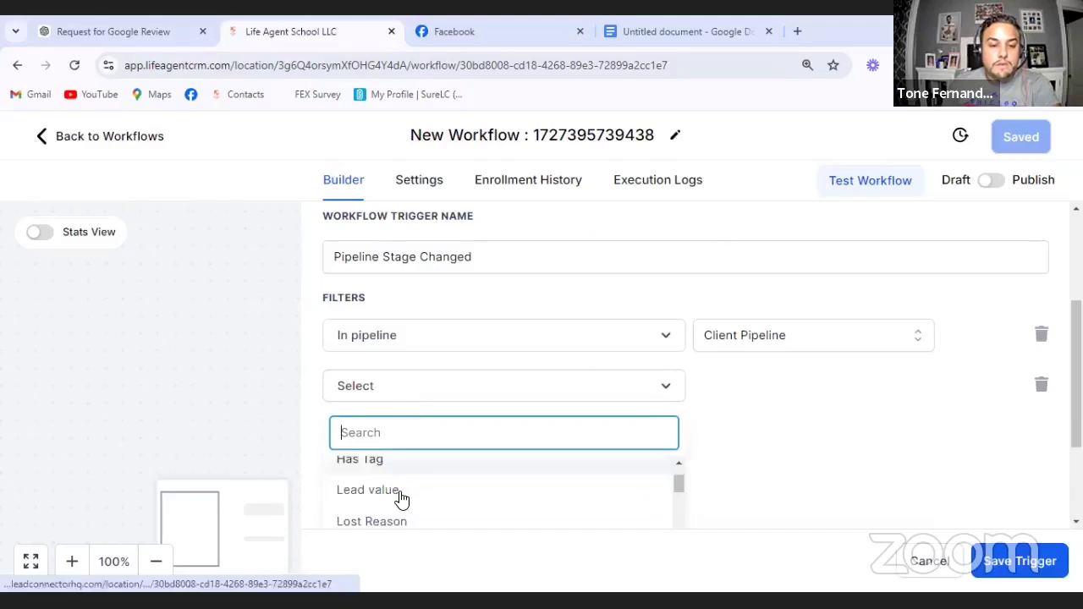
scroll(400, 499, down, 3)
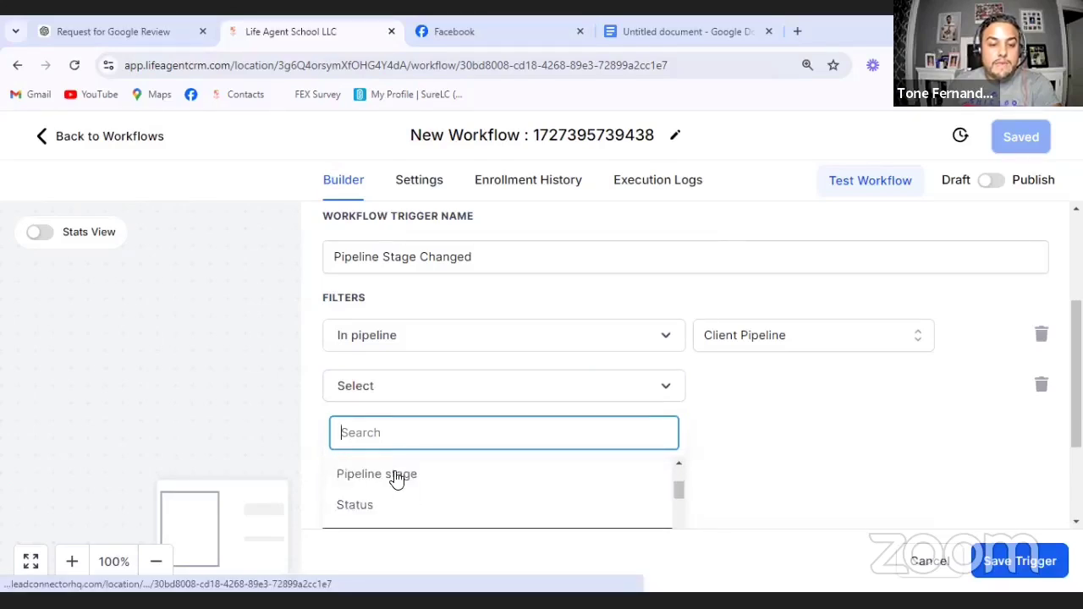
key(Return)
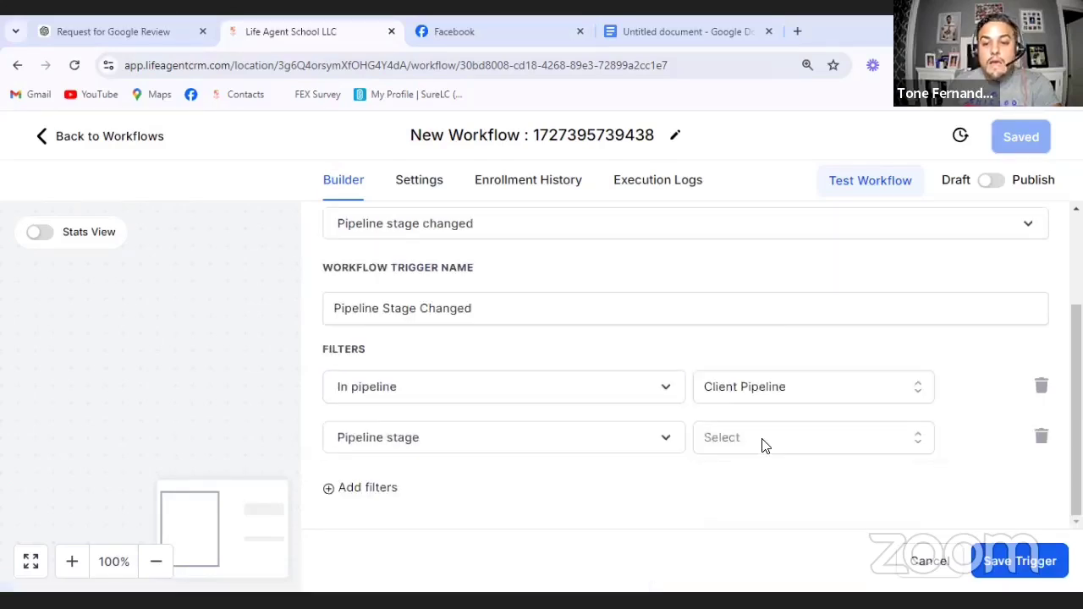
click(761, 446)
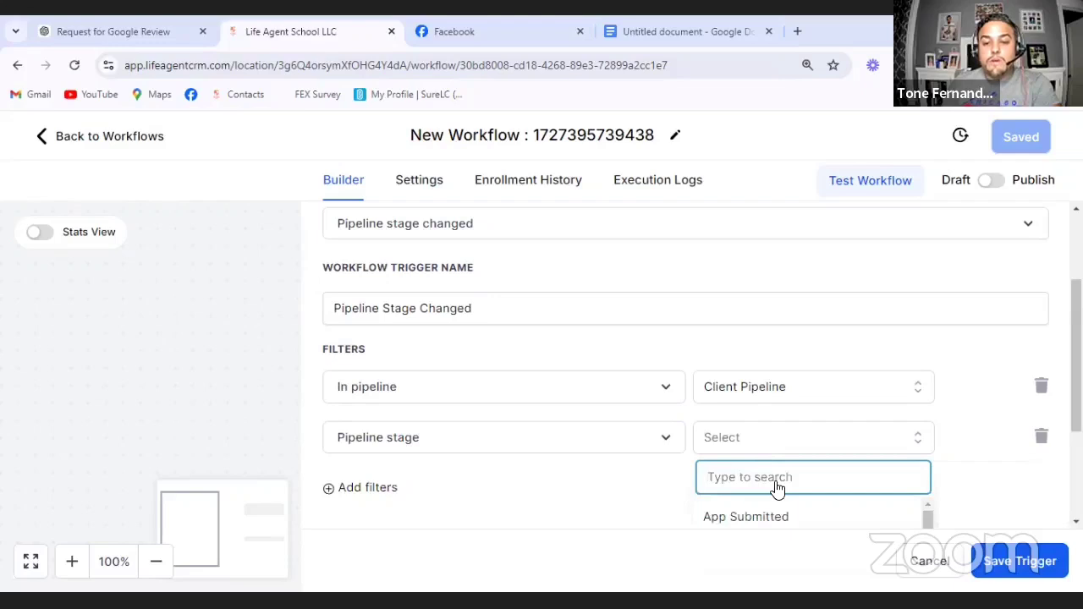
scroll(776, 489, down, 3)
click(777, 484)
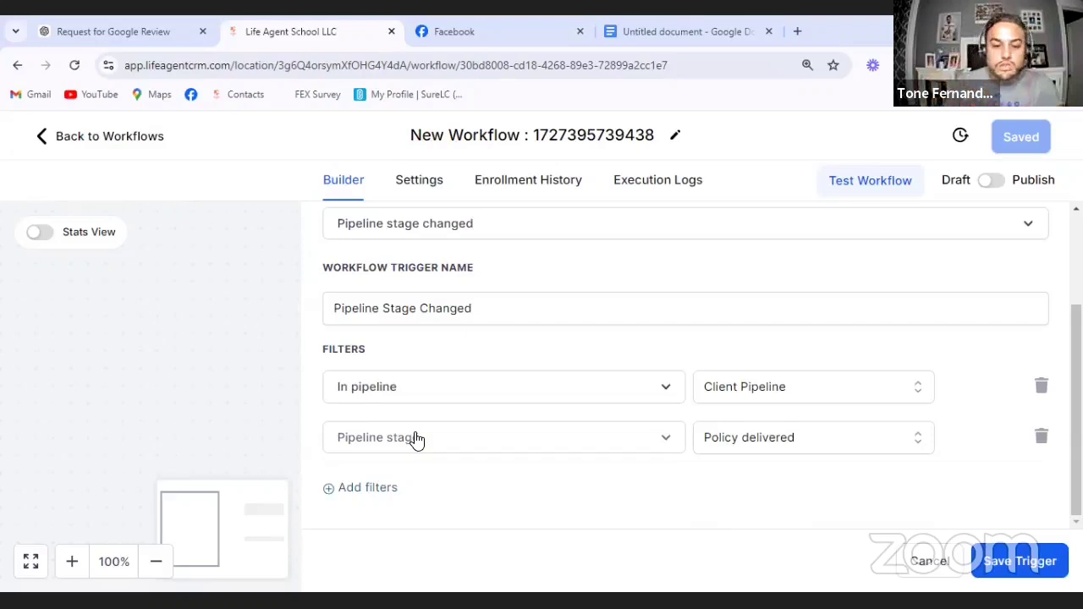
click(1004, 563)
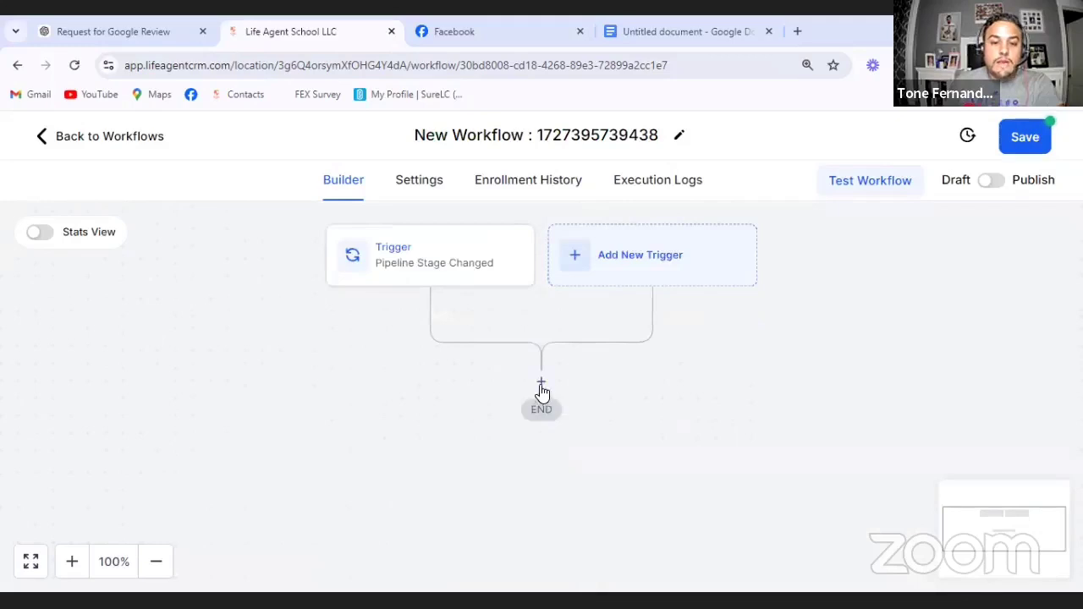
Add a Wait action below the trigger with a time delay of 1 day and save it.
click(539, 383)
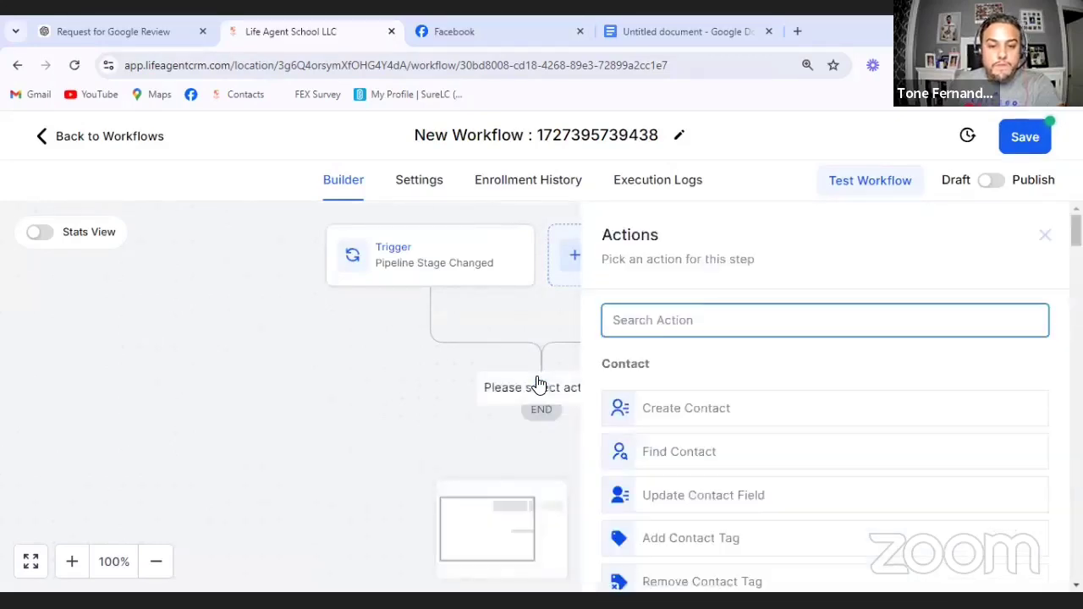
text(wait)
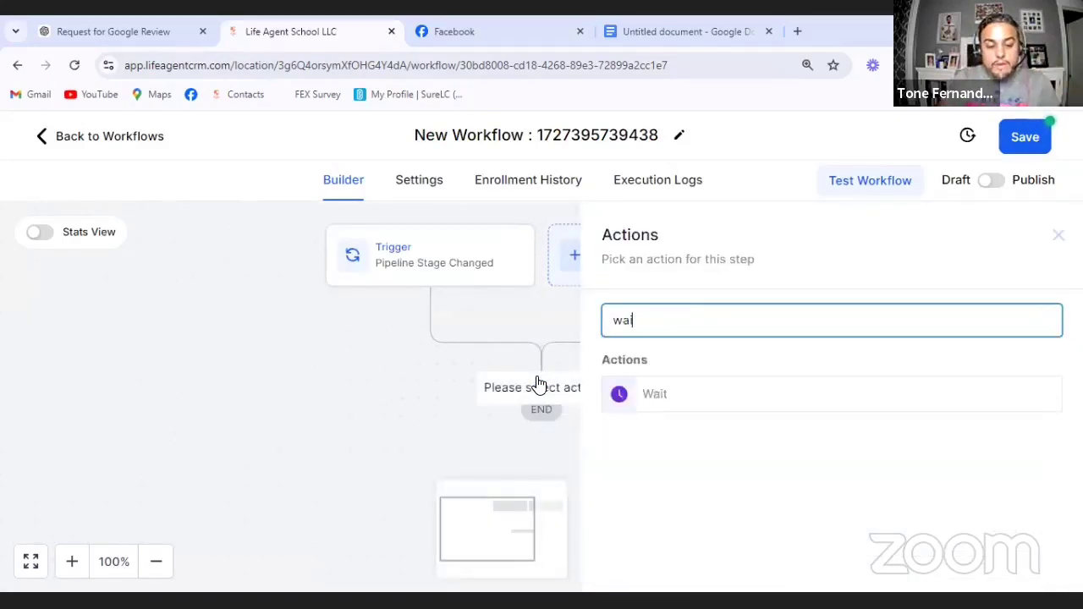
click(641, 397)
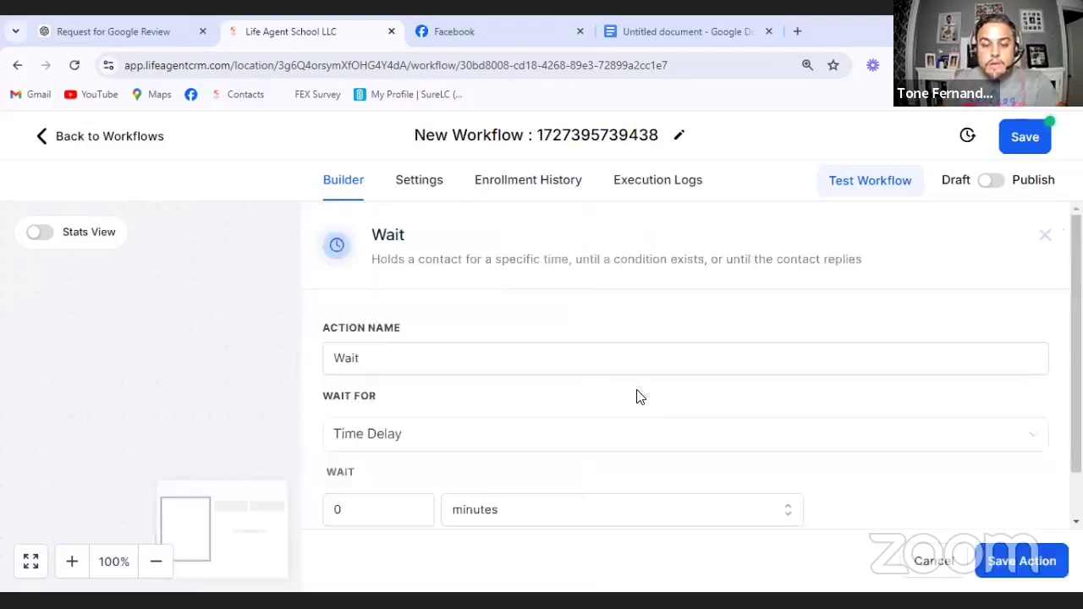
scroll(634, 397, down, 2)
drag(341, 454, 325, 452)
text(1)
click(496, 456)
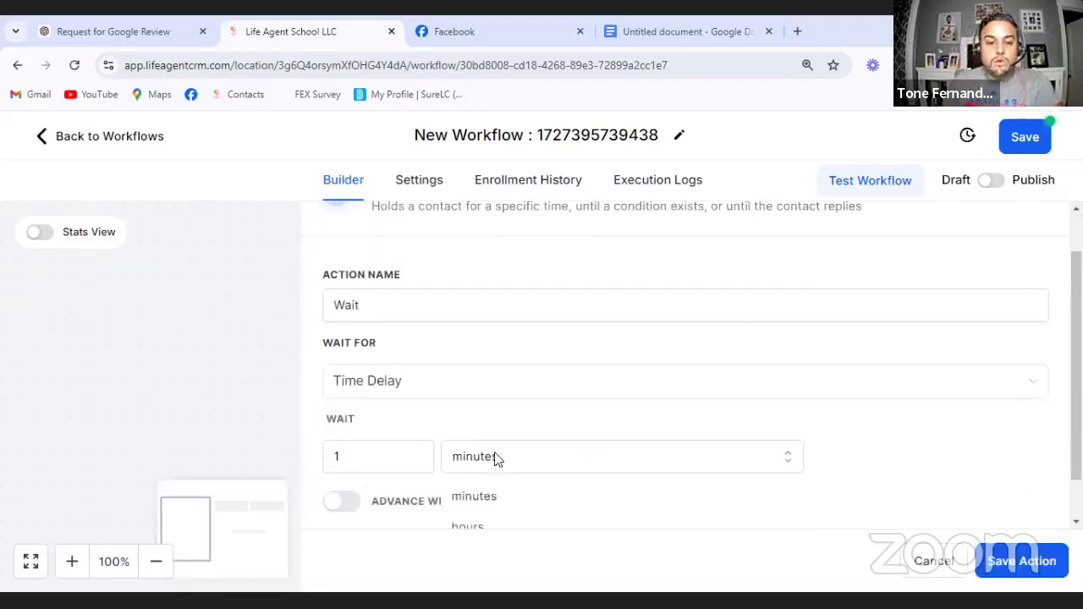
click(489, 506)
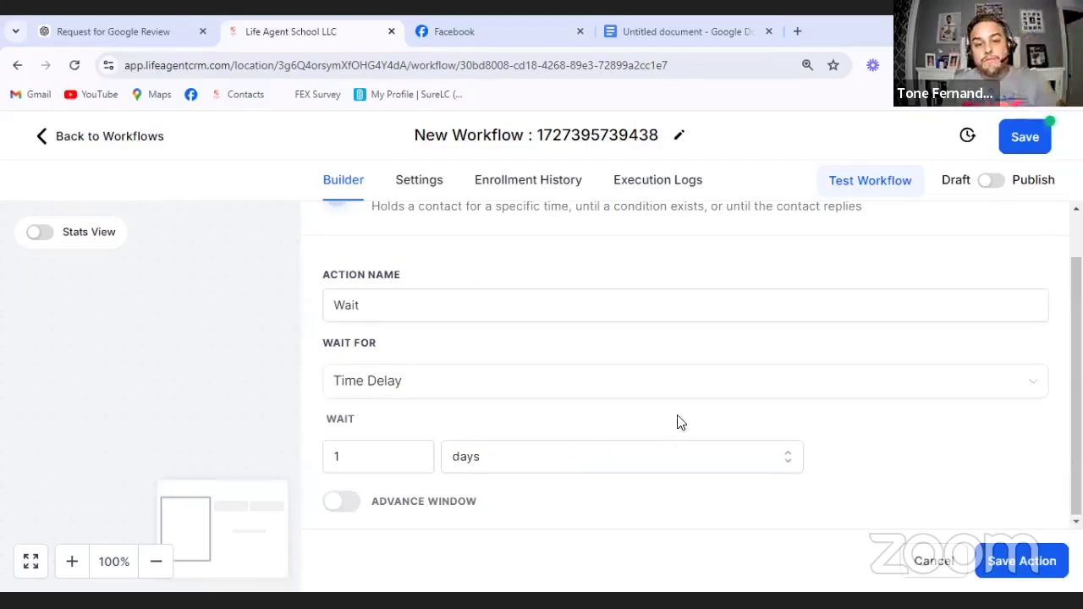
click(1019, 560)
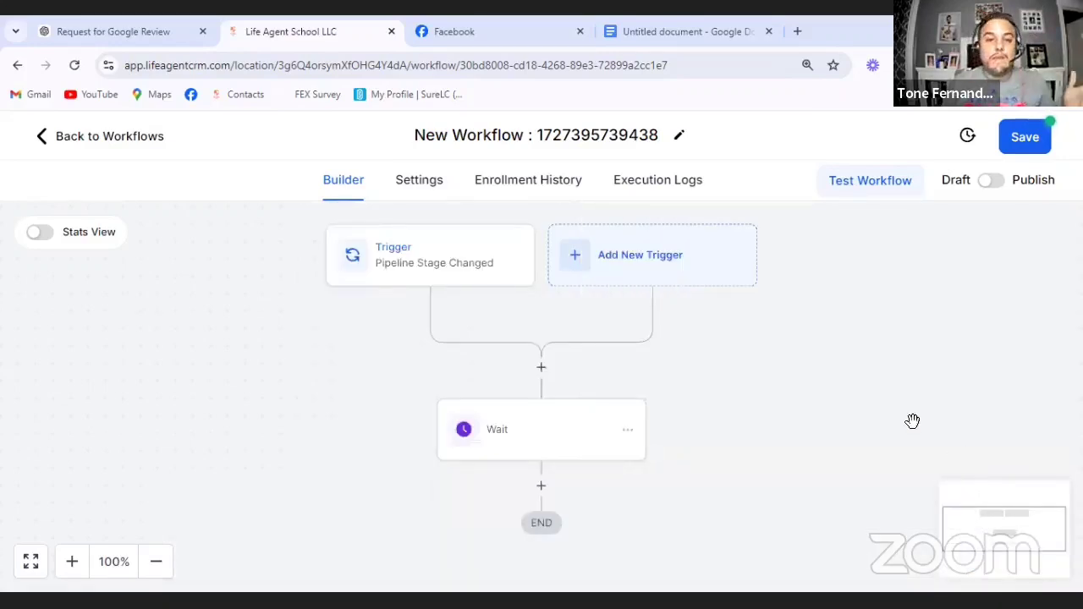
Search the actions for "sms", add a Send SMS action after the Wait step and start editing its message.
scroll(594, 356, down, 1)
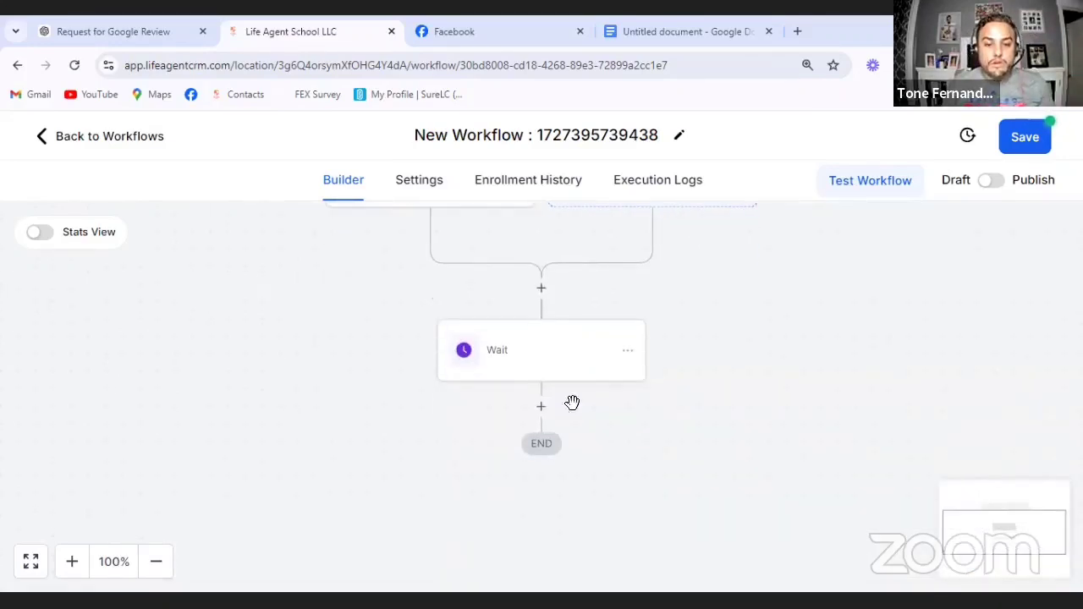
click(543, 409)
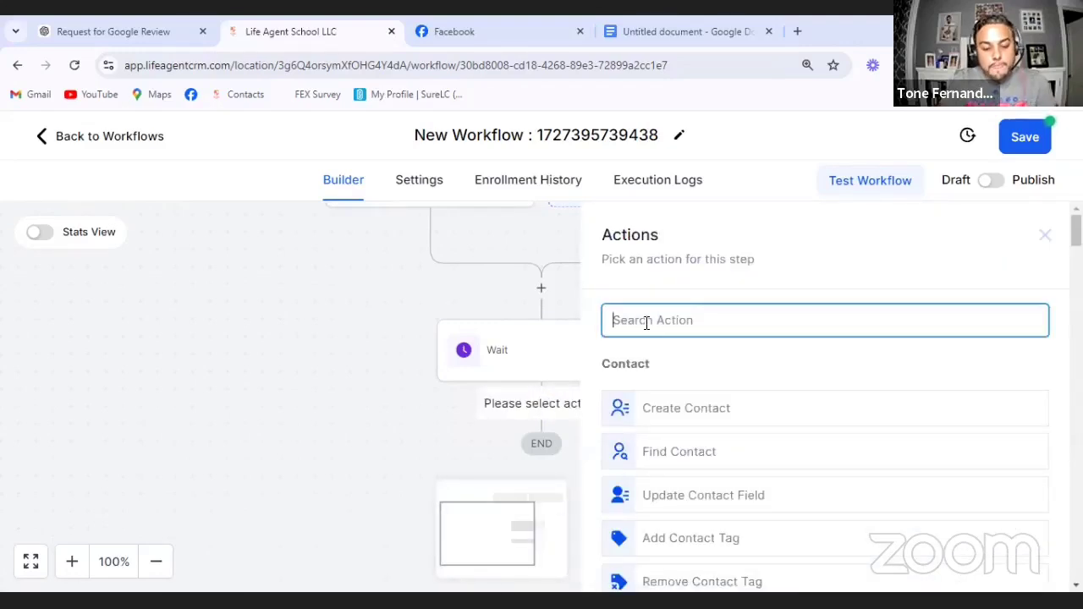
text(sms)
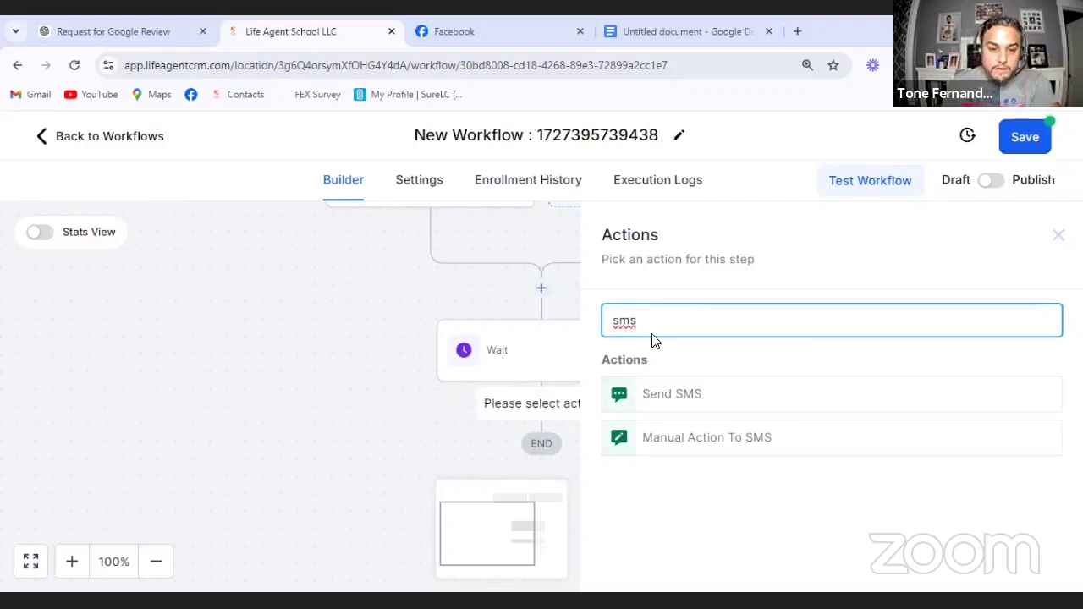
click(667, 396)
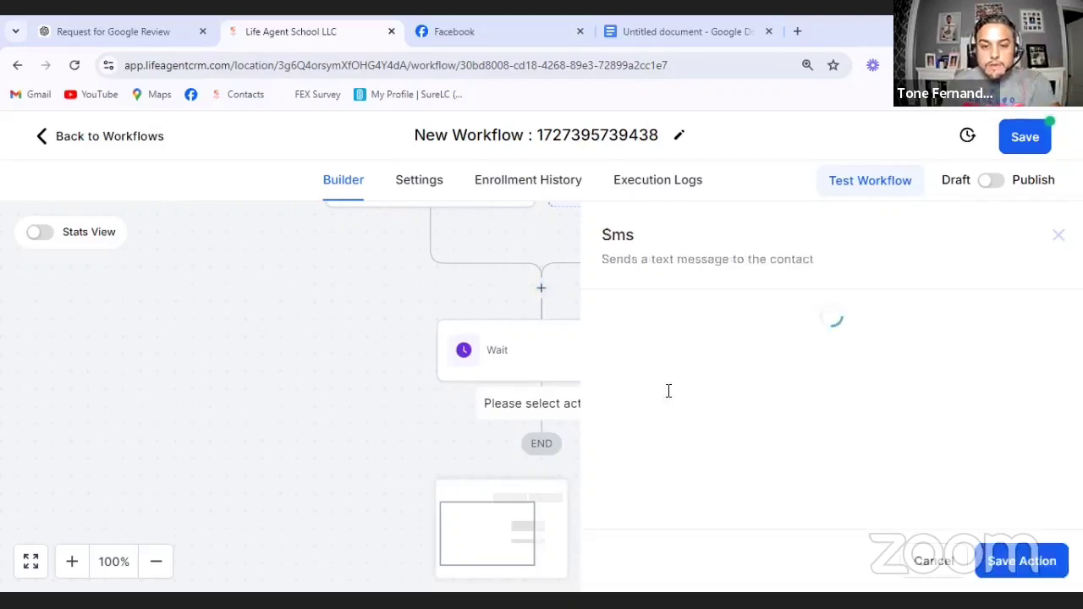
scroll(836, 442, down, 2)
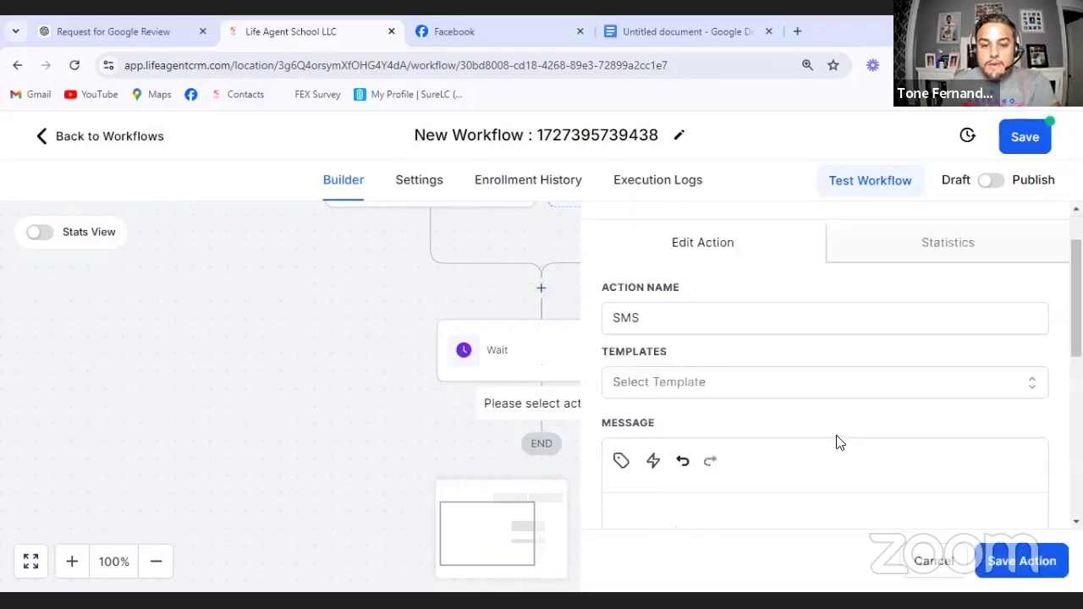
scroll(727, 446, down, 1)
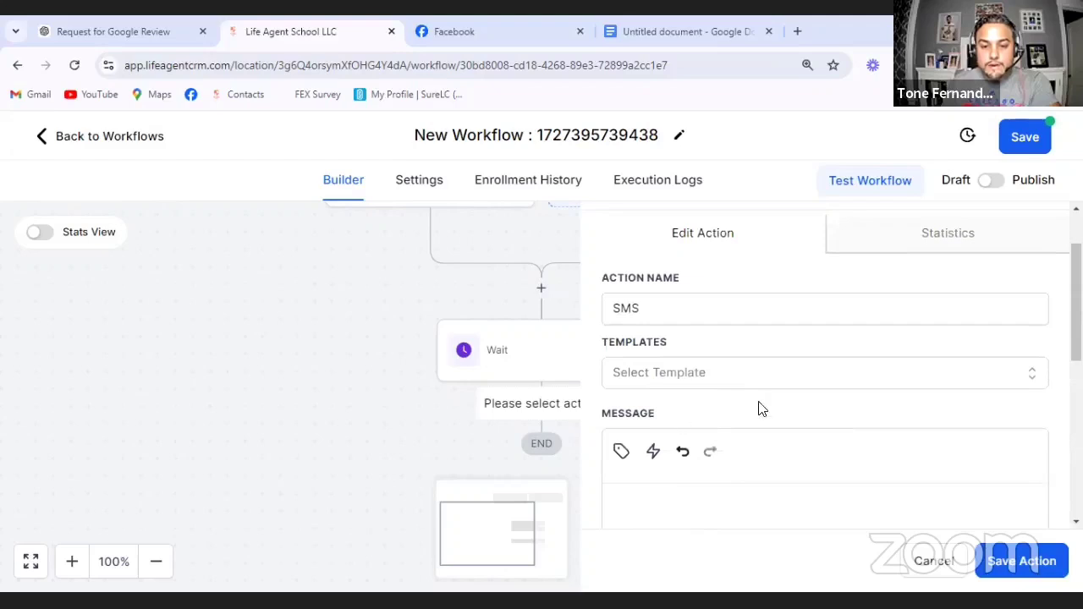
scroll(753, 393, down, 2)
scroll(748, 385, down, 1)
click(684, 346)
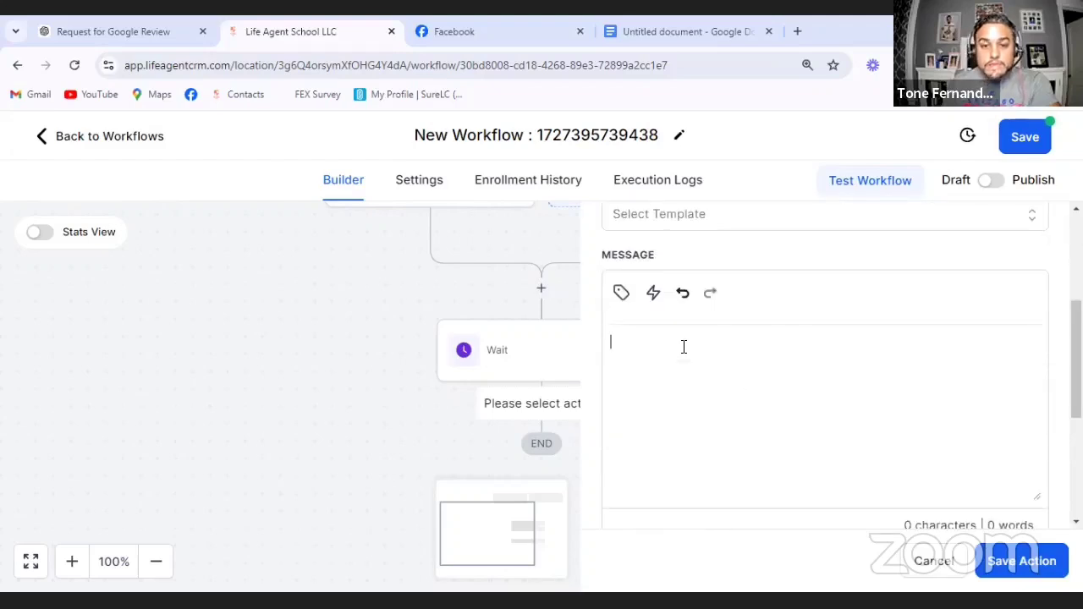
middle_click(683, 347)
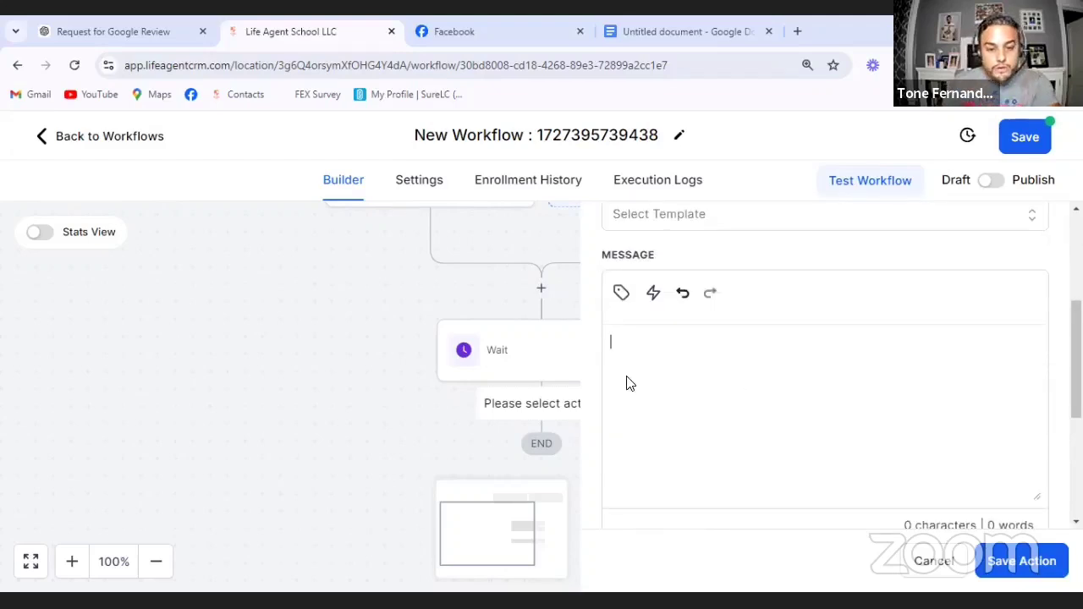
Copy the drafted text message from the ChatGPT conversation and paste it into the SMS action's message in the Life Agent School CRM.
key(ctrl+shift+Tab)
scroll(626, 385, down, 2)
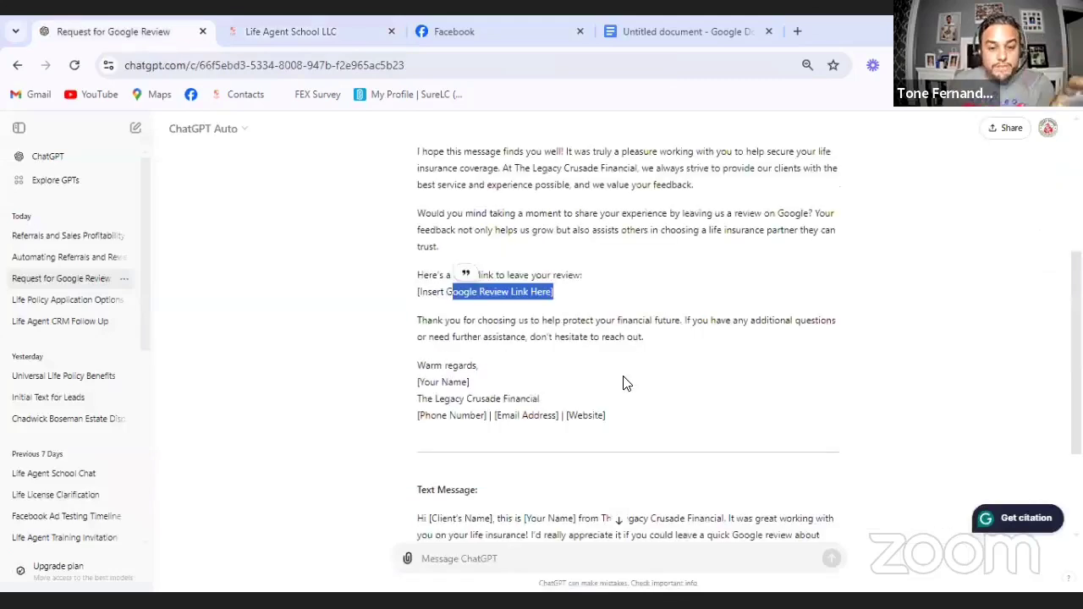
scroll(691, 407, down, 2)
drag(703, 394, 408, 360)
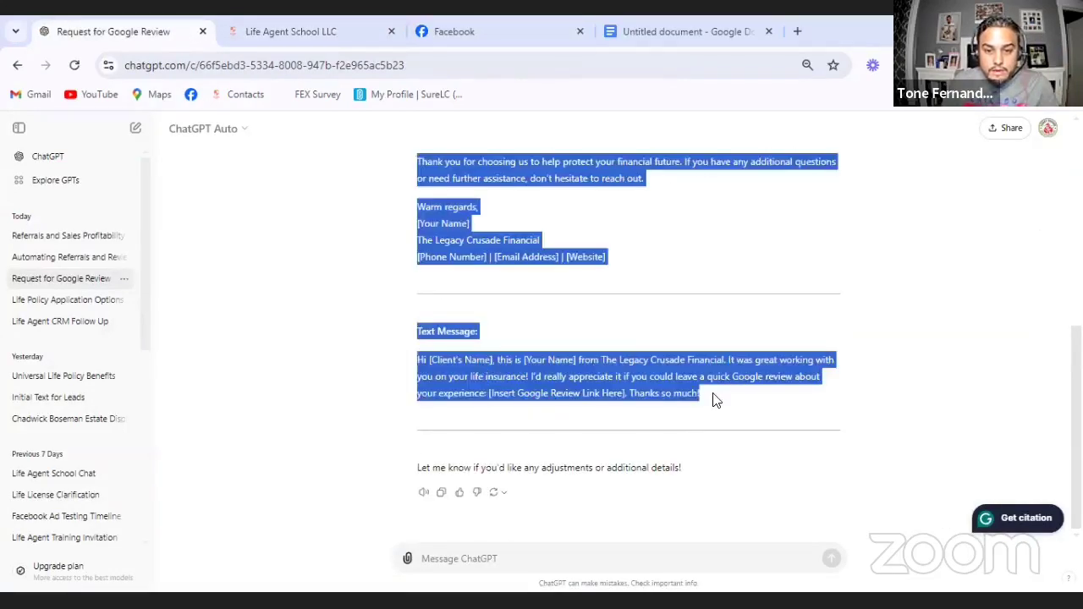
shift+click(414, 374)
shift+click(421, 360)
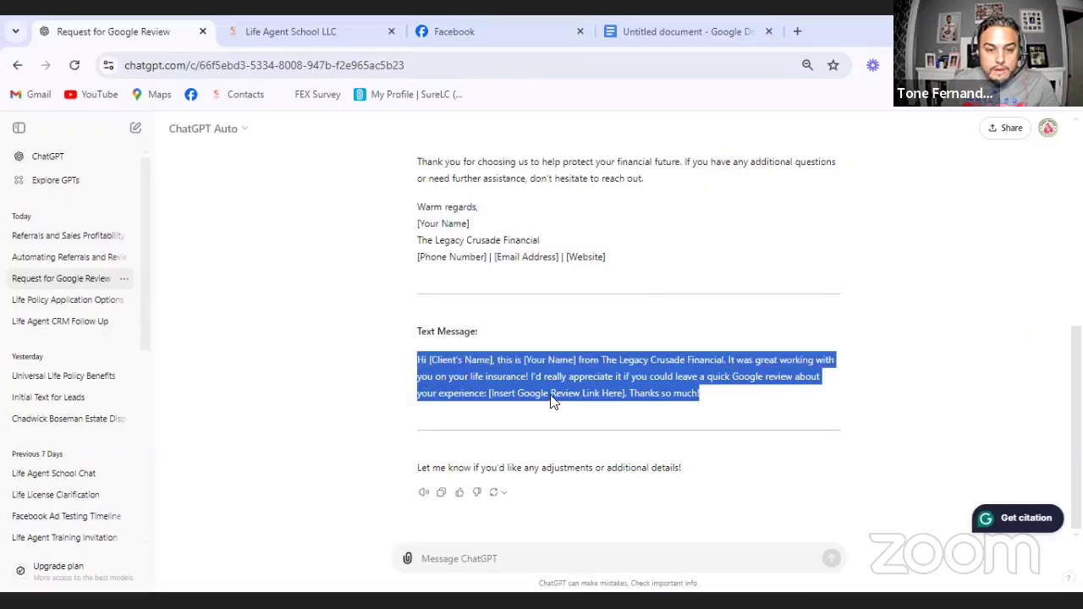
right_click(411, 362)
click(413, 361)
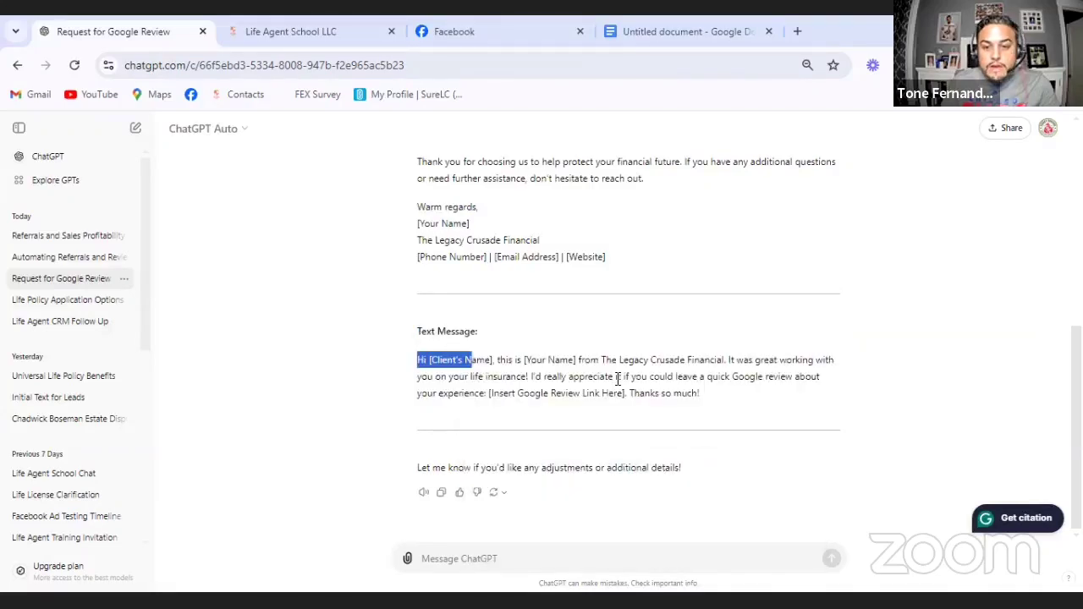
shift+click(701, 396)
key(ctrl+c)
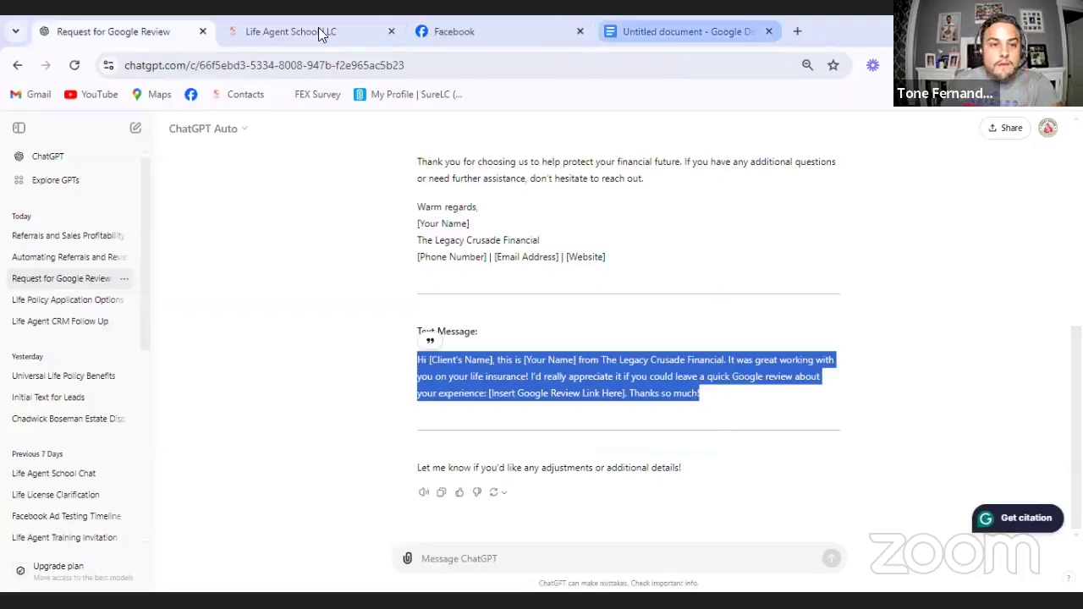
key(ctrl+Tab)
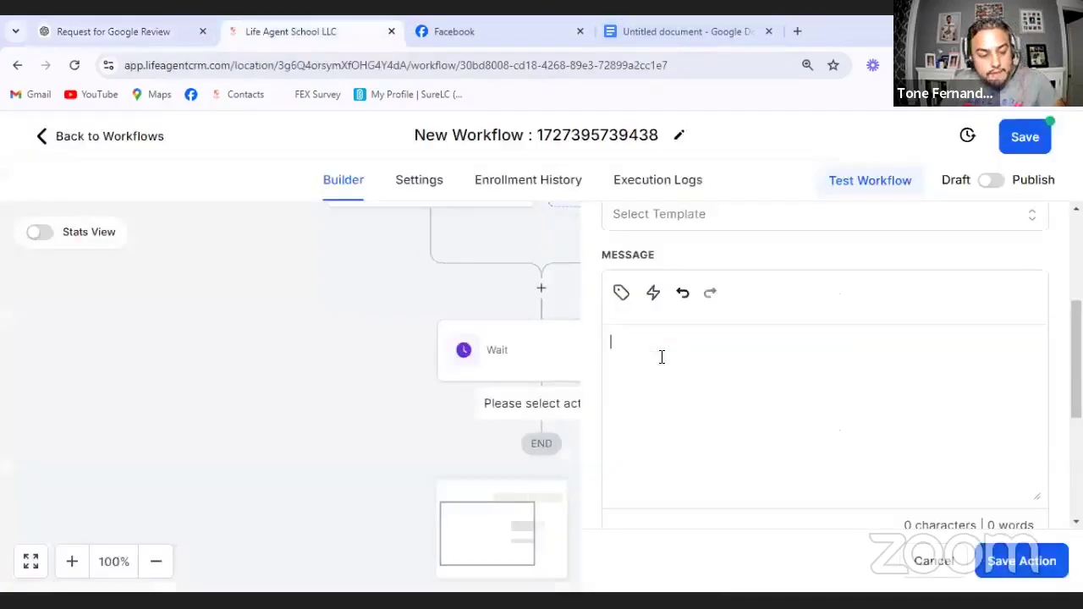
key(ctrl+v)
Replace the [Client's Name] placeholder in the SMS message with the contact's First Name custom value.
click(723, 342)
drag(723, 342, 628, 341)
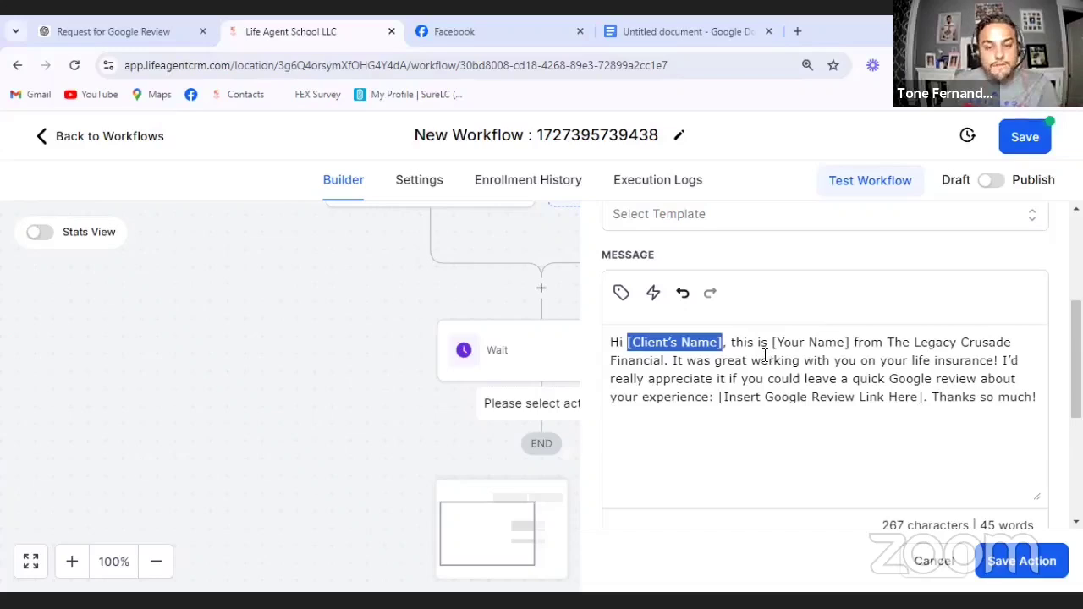
click(620, 294)
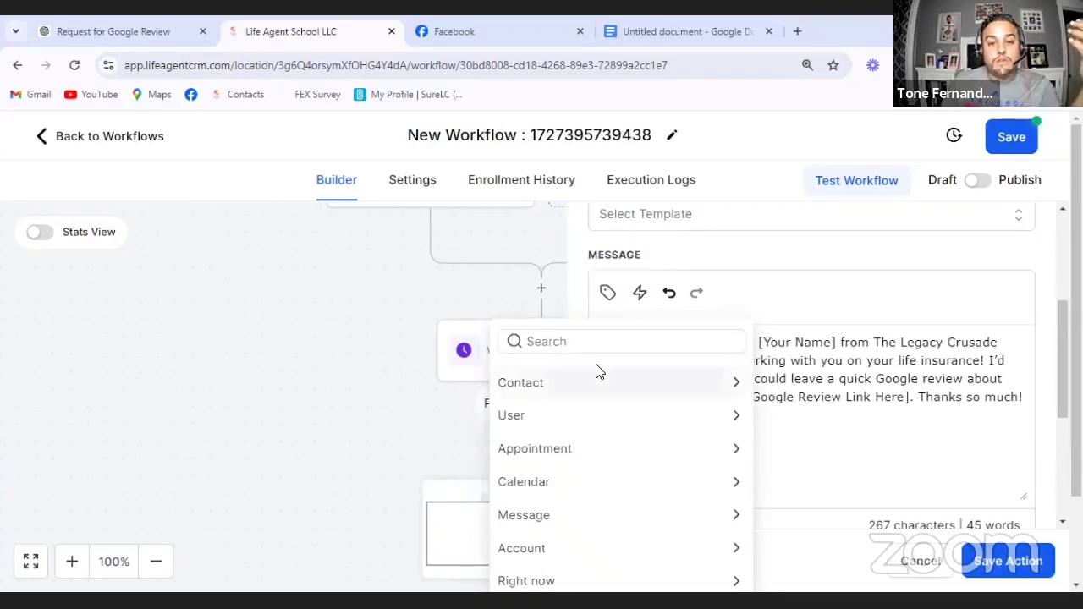
click(538, 385)
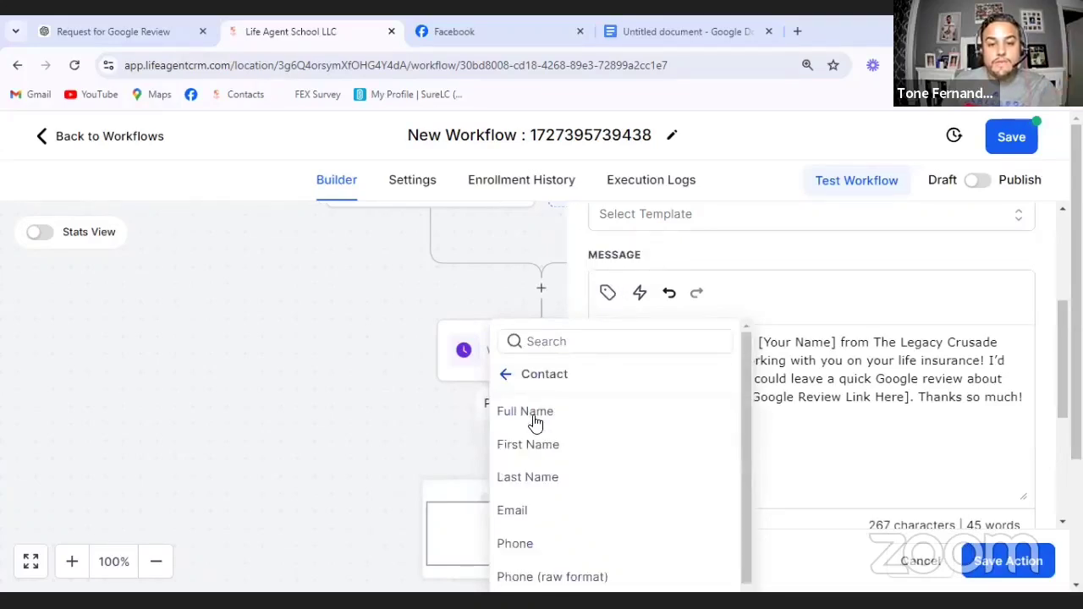
click(532, 445)
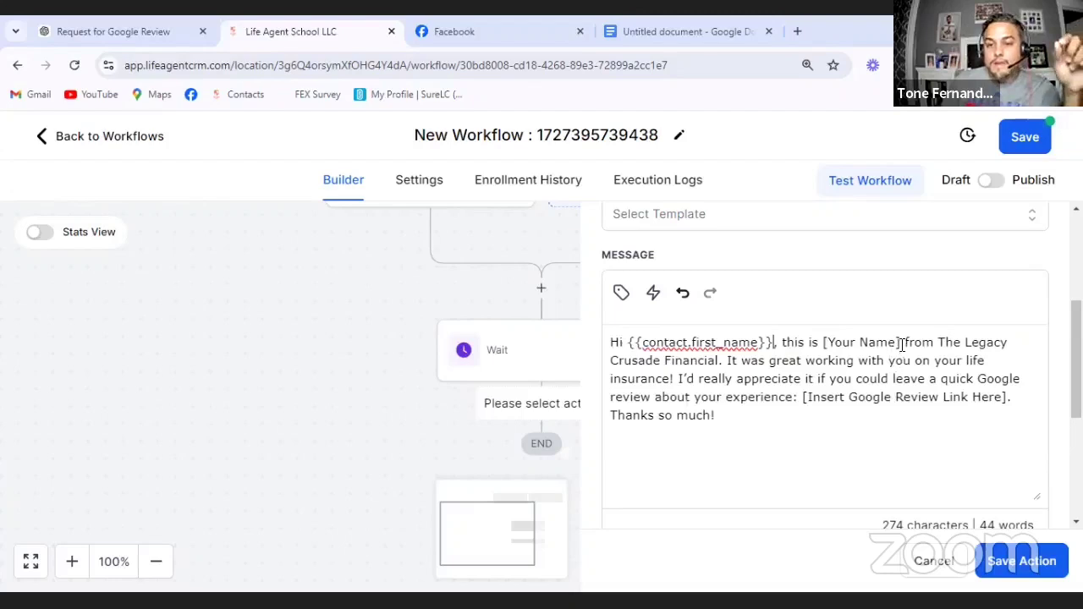
Replace the [Your Name] placeholder in the SMS message with "Life Insurance agent" and save the action.
drag(901, 342, 824, 340)
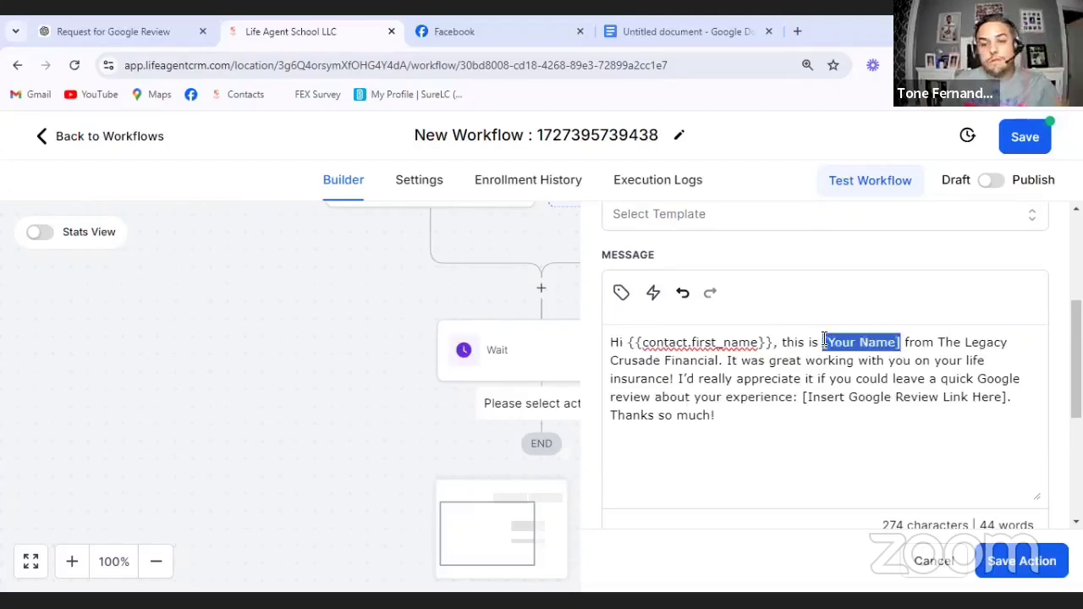
text(Life)
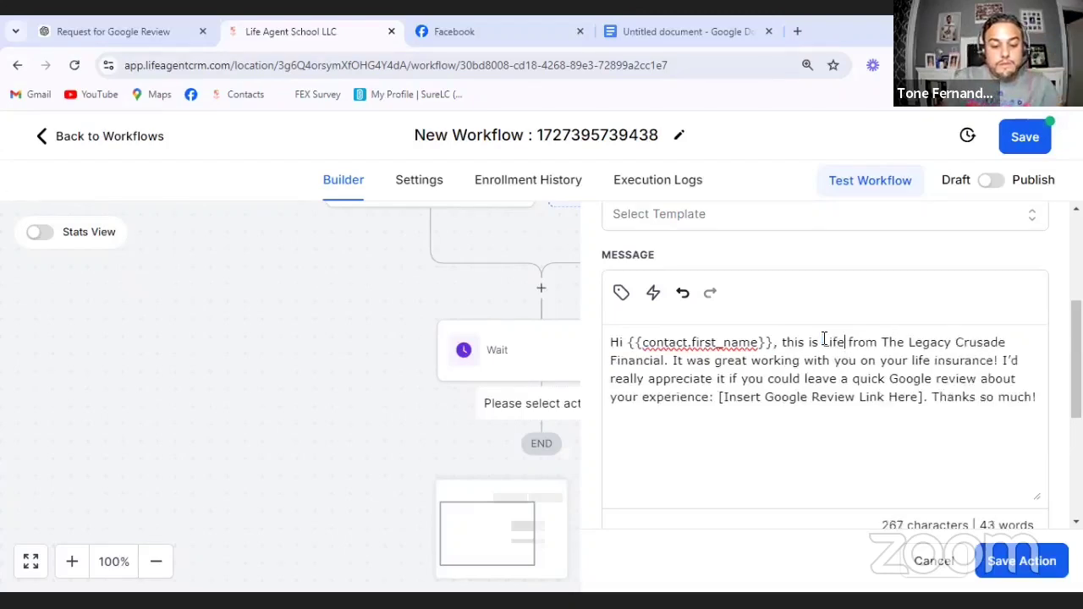
text( Insurance agent)
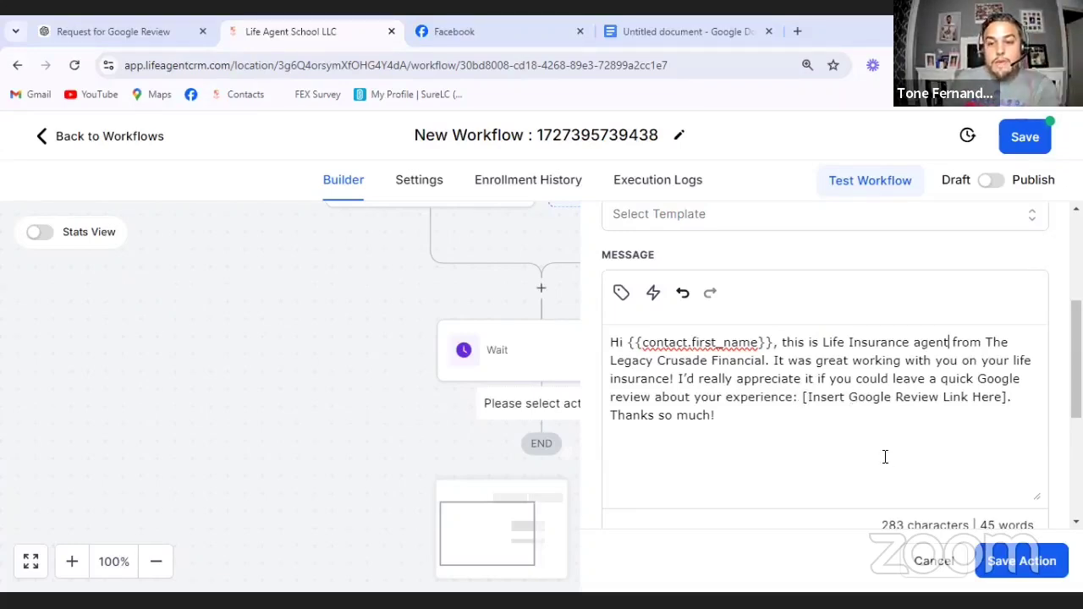
click(1018, 573)
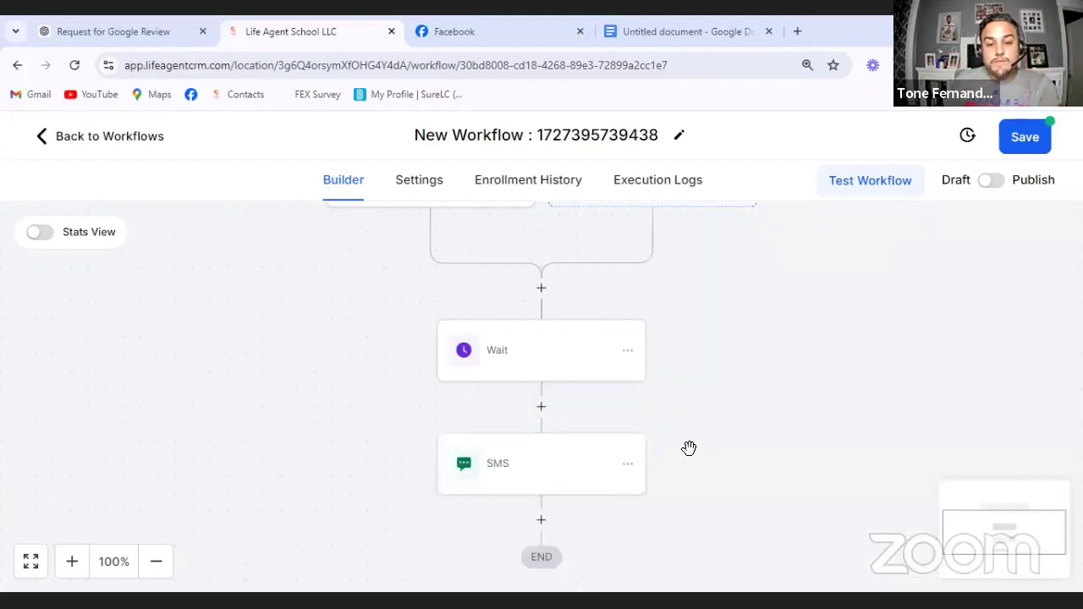
Search the actions for "email" and add a Send Email action after the SMS step.
scroll(690, 441, down, 1)
scroll(707, 392, down, 1)
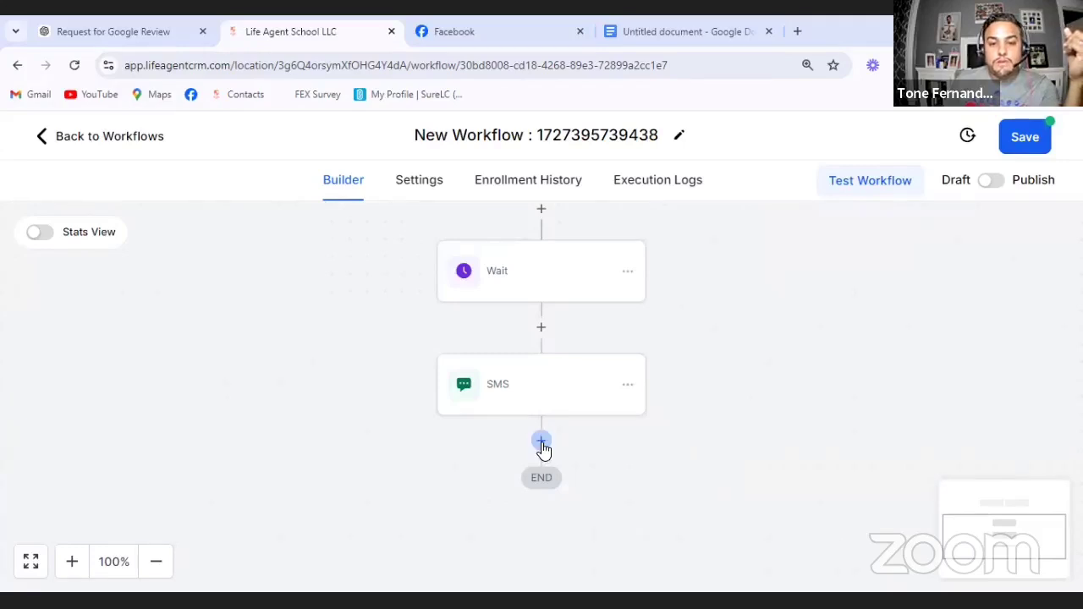
click(541, 443)
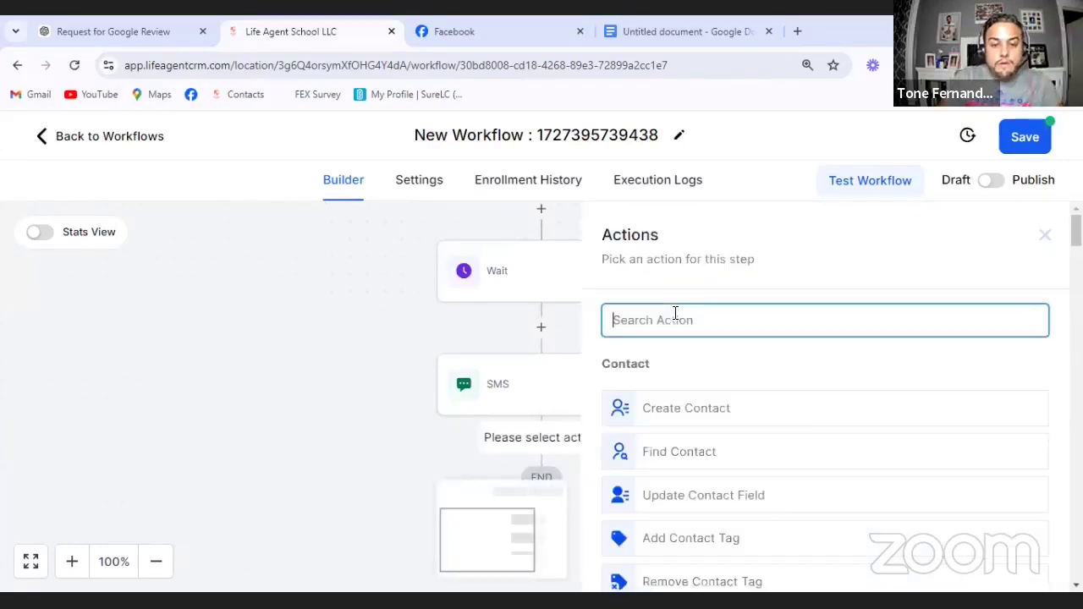
text(email)
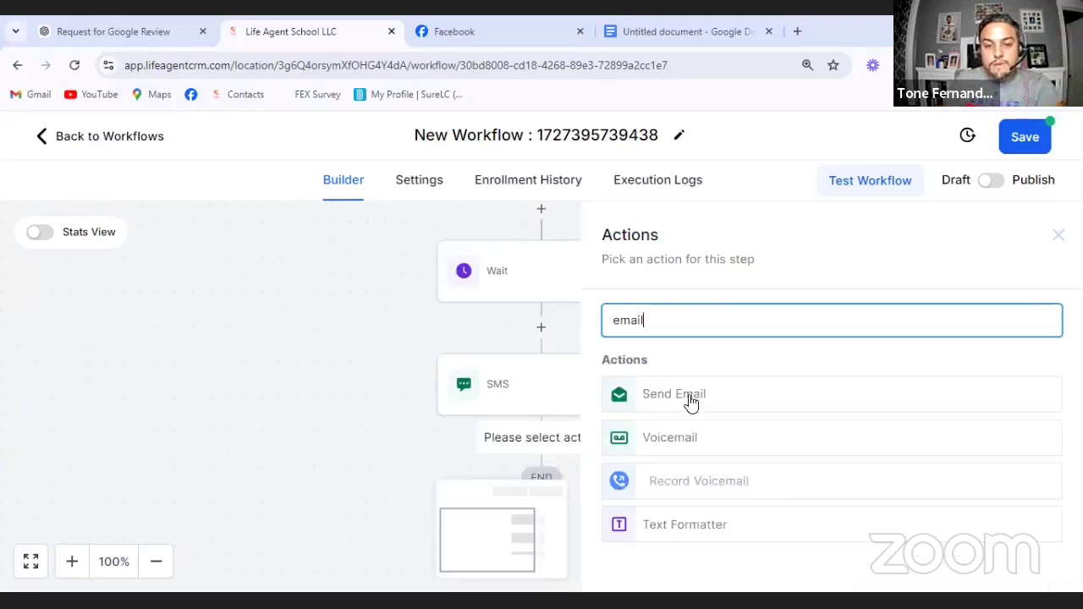
click(688, 398)
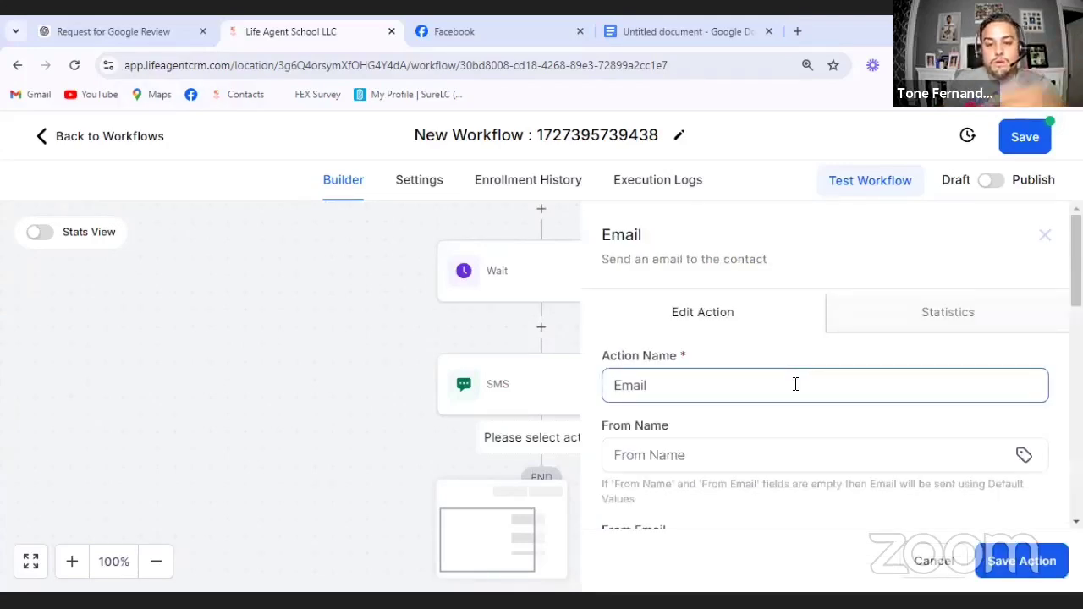
Enter the agent's first name as the email's From Name and set From Email to {{user.email}}.
scroll(686, 367, down, 1)
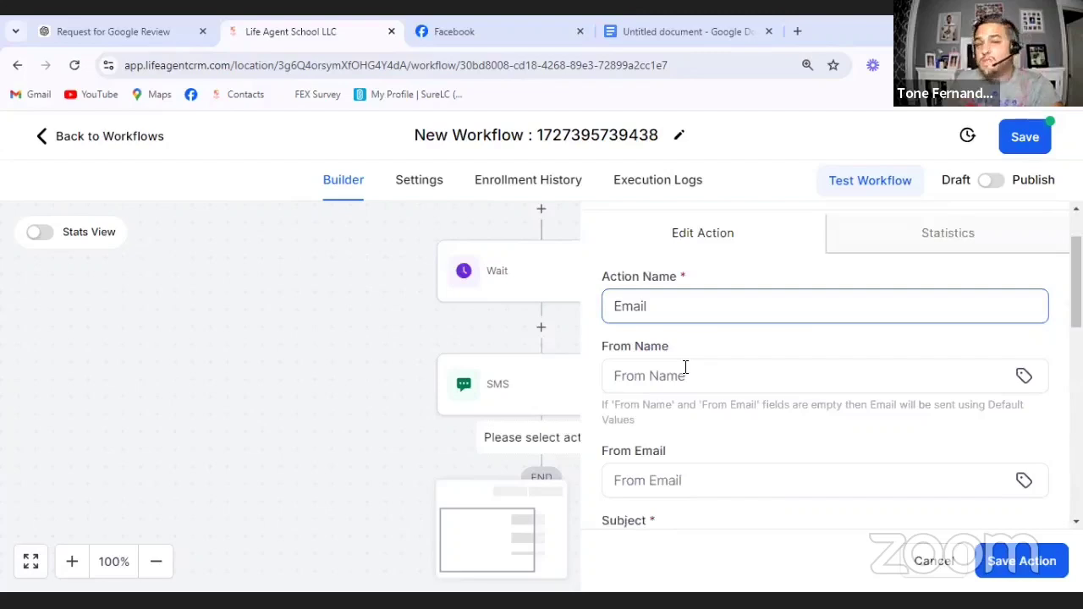
click(685, 367)
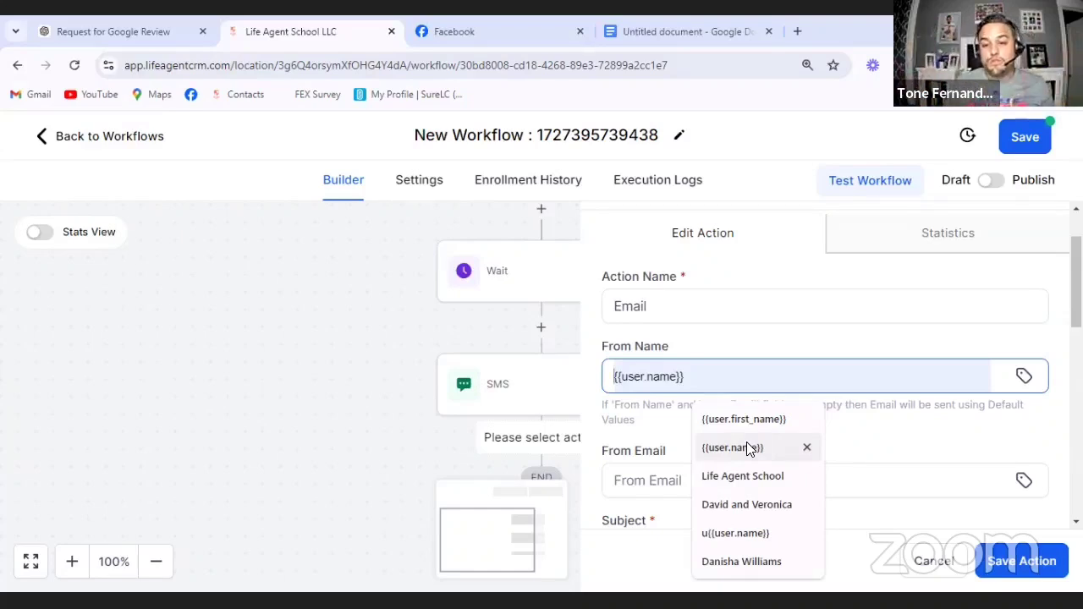
key(BackSpace)
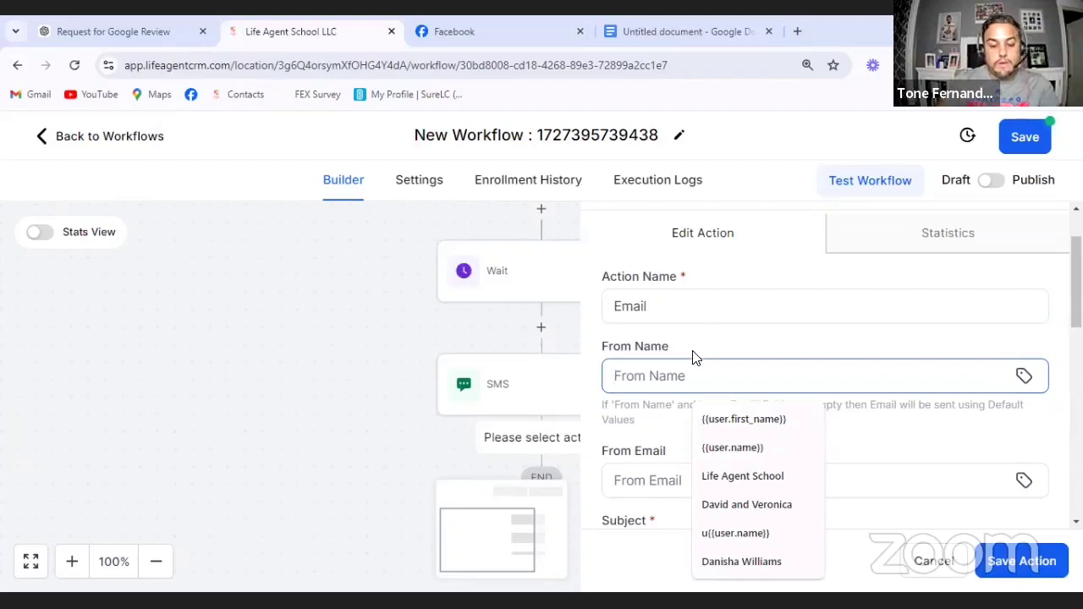
text(Anthony)
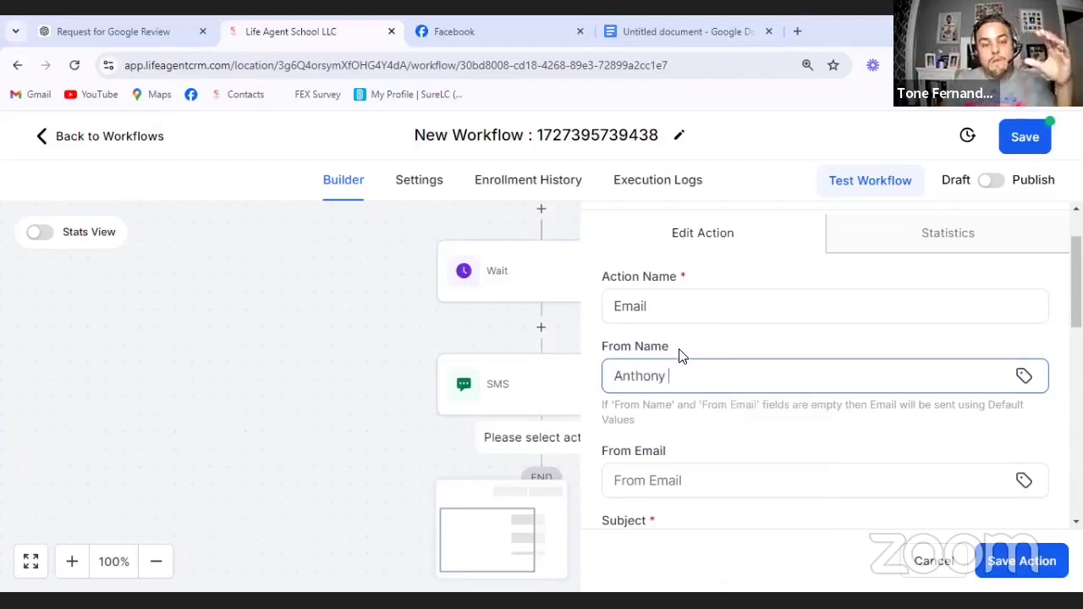
scroll(679, 362, down, 1)
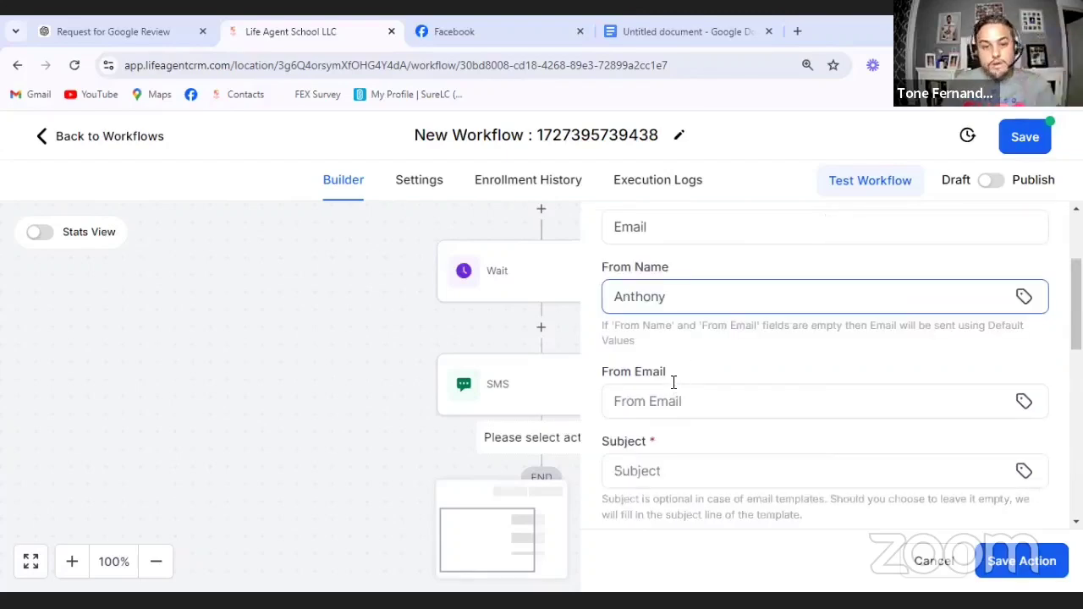
click(672, 387)
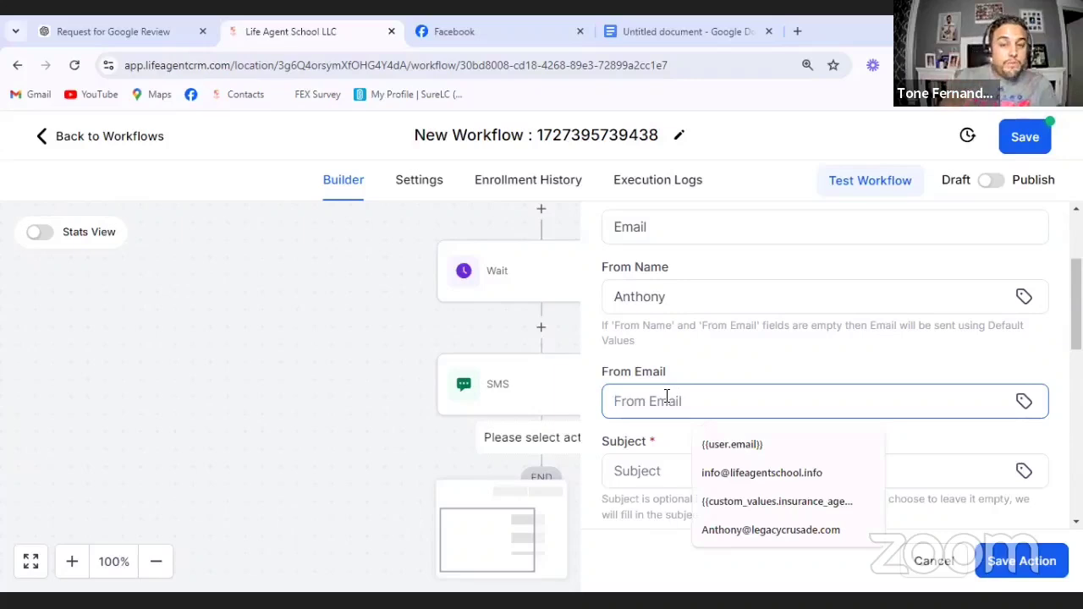
click(714, 454)
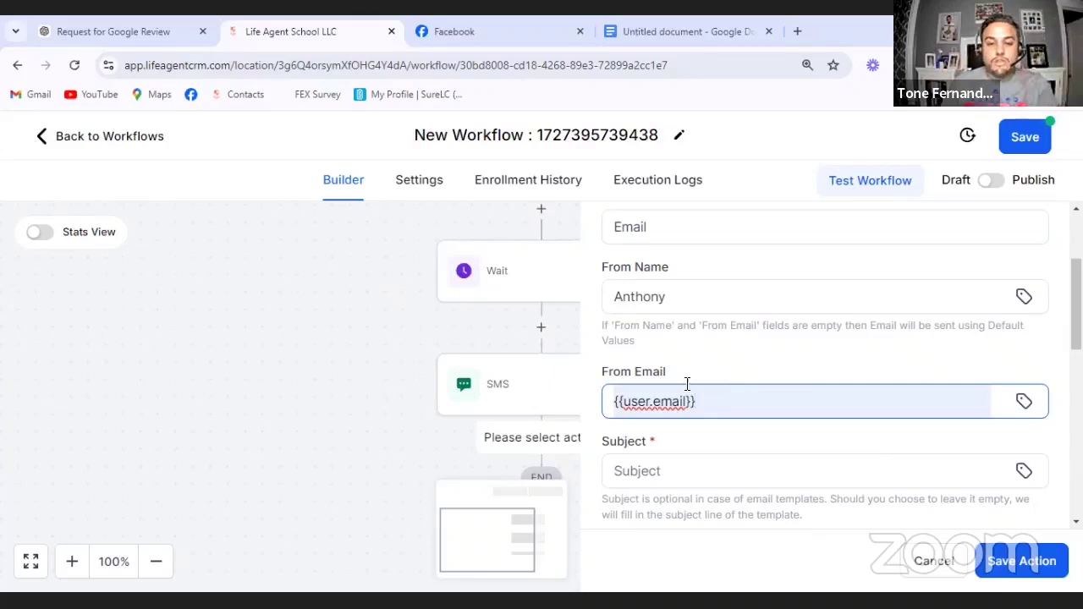
Copy the drafted subject "We'd Love Your Feedback – Help Us with a Quick Review!" from ChatGPT into the email action's subject in the CRM.
key(Tab)
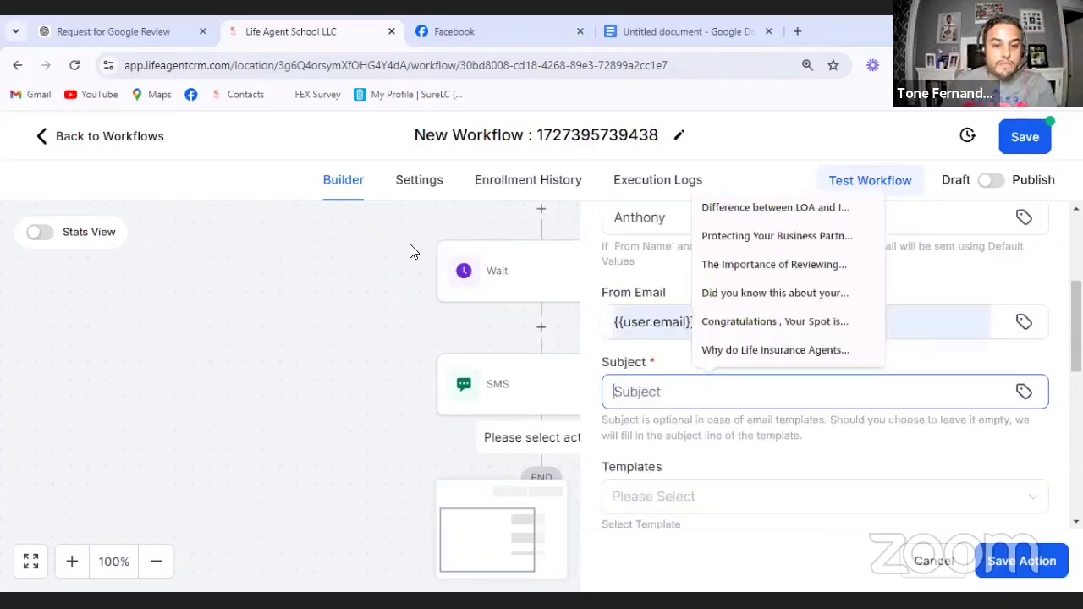
key(ctrl+shift+Tab)
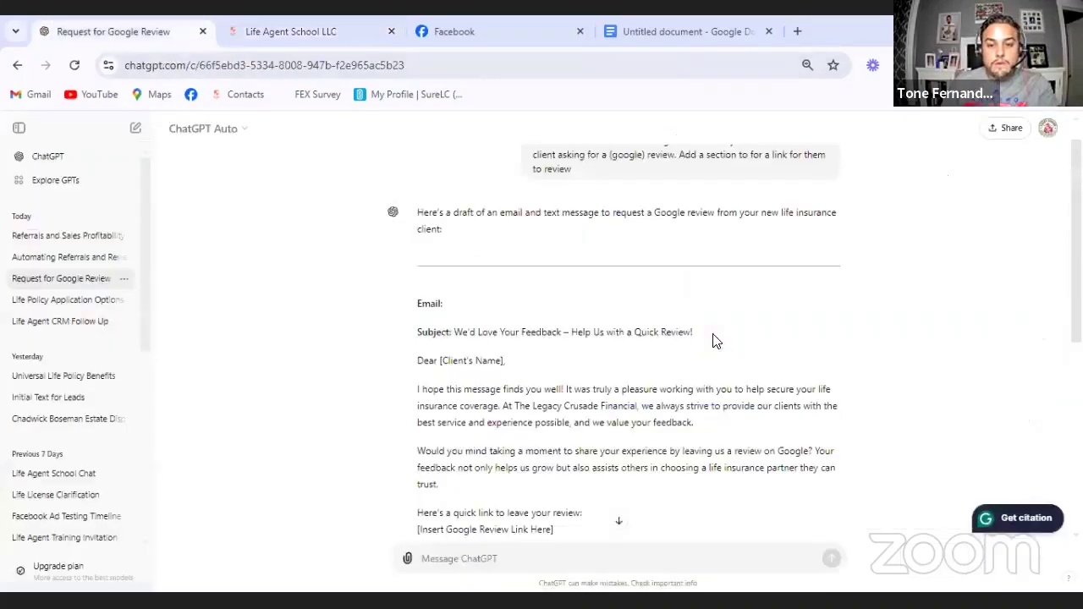
drag(696, 331, 456, 330)
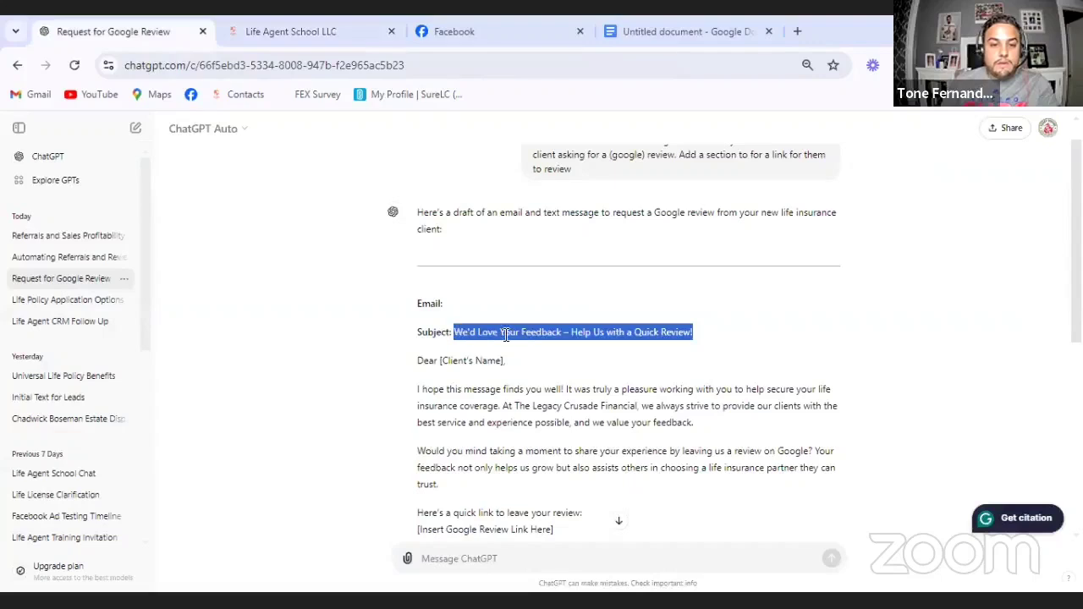
drag(709, 335, 453, 332)
key(ctrl+c)
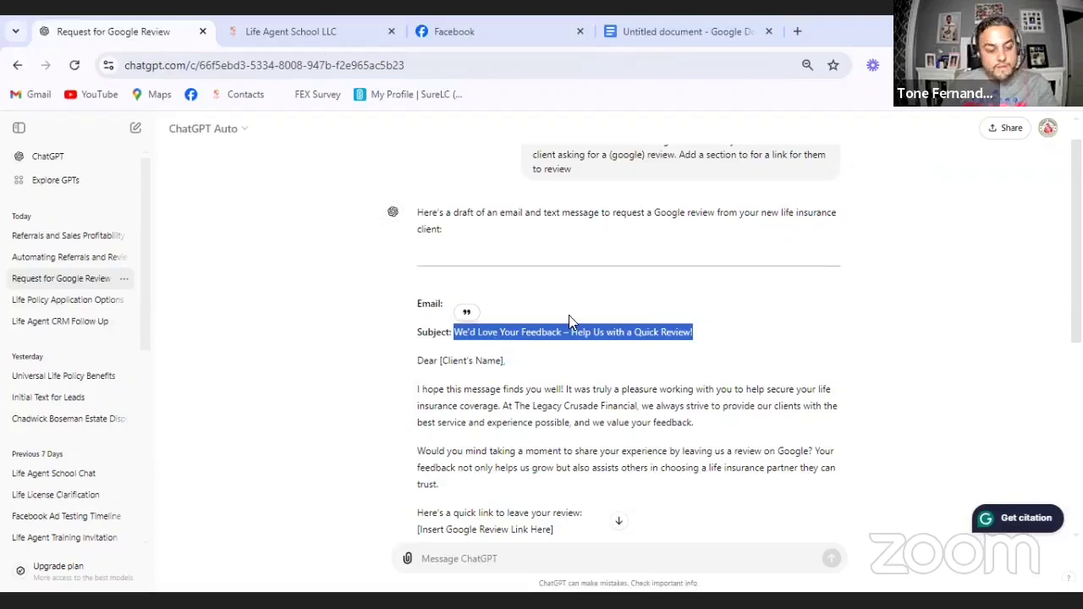
key(ctrl+Tab)
key(ctrl+v)
scroll(635, 350, down, 1)
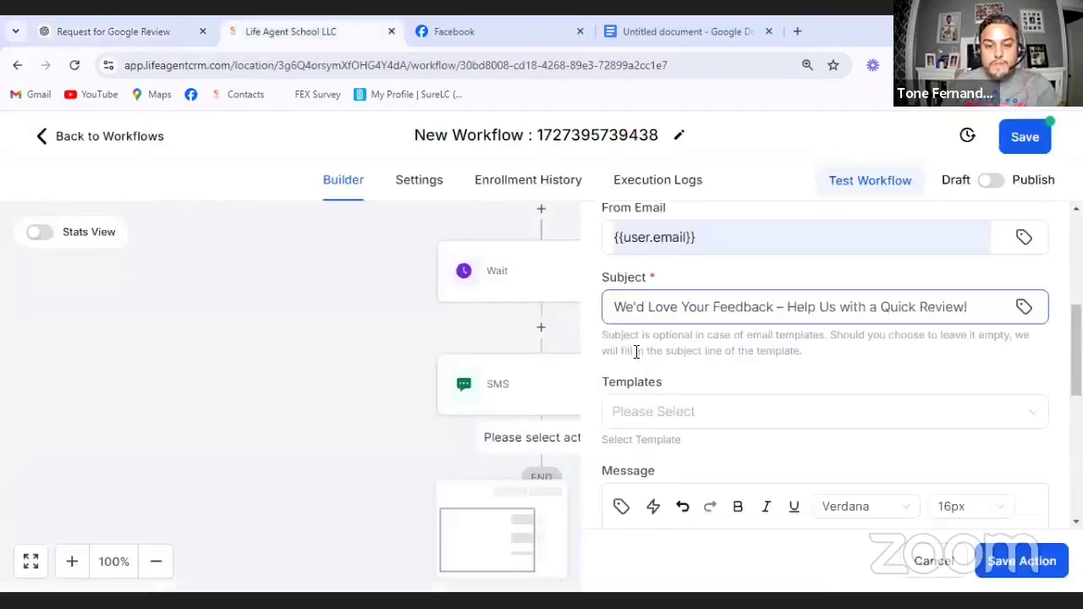
Copy the drafted email body, from greeting to signature, from ChatGPT and paste it into the email action's message in the CRM.
scroll(641, 388, down, 3)
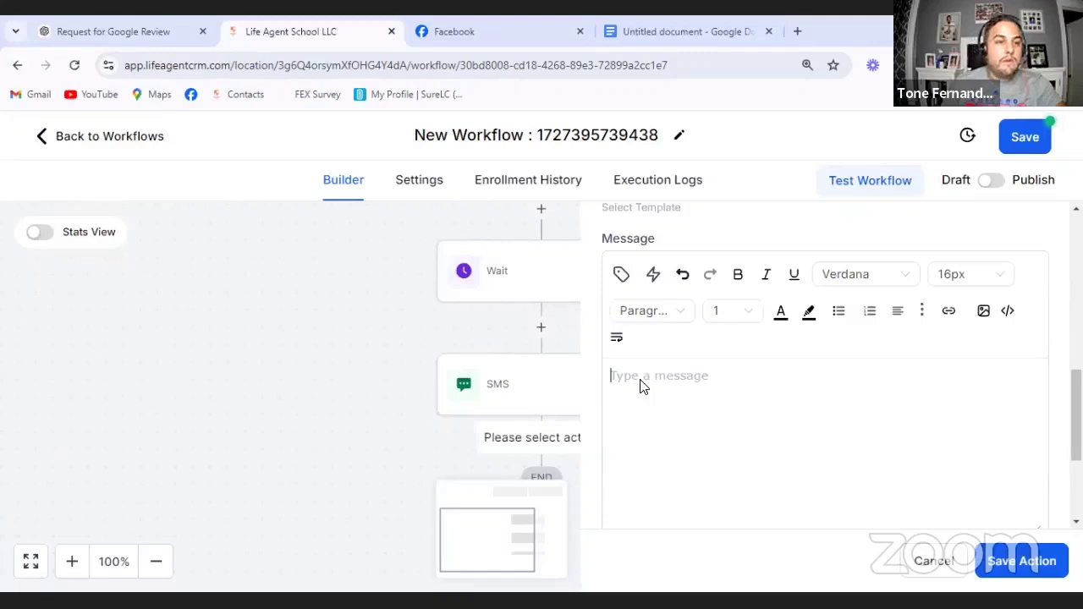
key(ctrl+shift+Tab)
drag(417, 361, 478, 391)
mouse_move(597, 538)
mouse_down()
mouse_move(593, 546)
mouse_move(581, 434)
mouse_move(603, 396)
mouse_move(617, 407)
mouse_up()
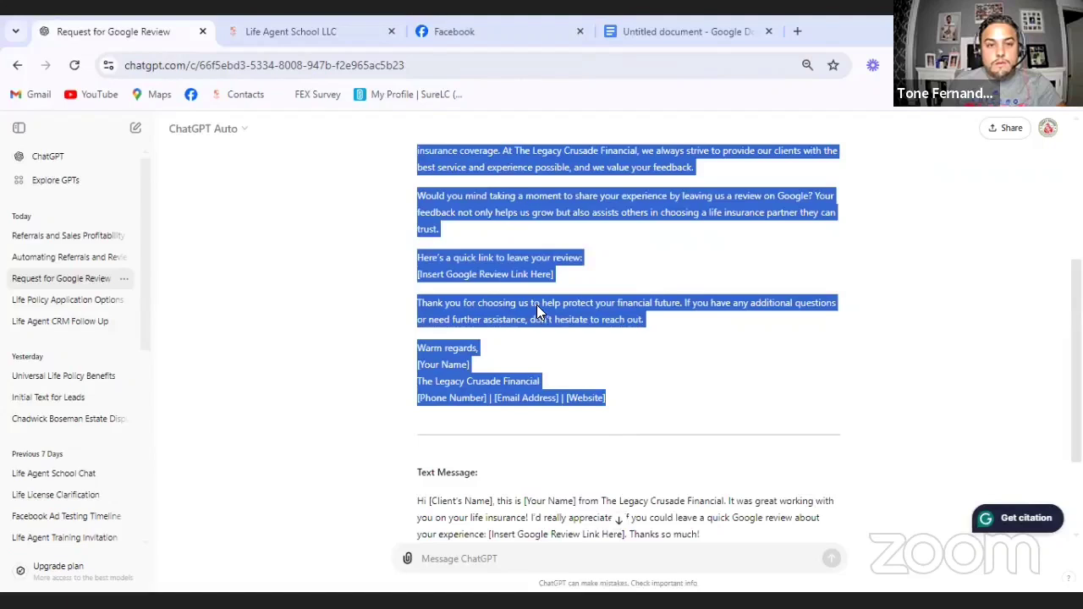
key(ctrl+c)
key(ctrl+Tab)
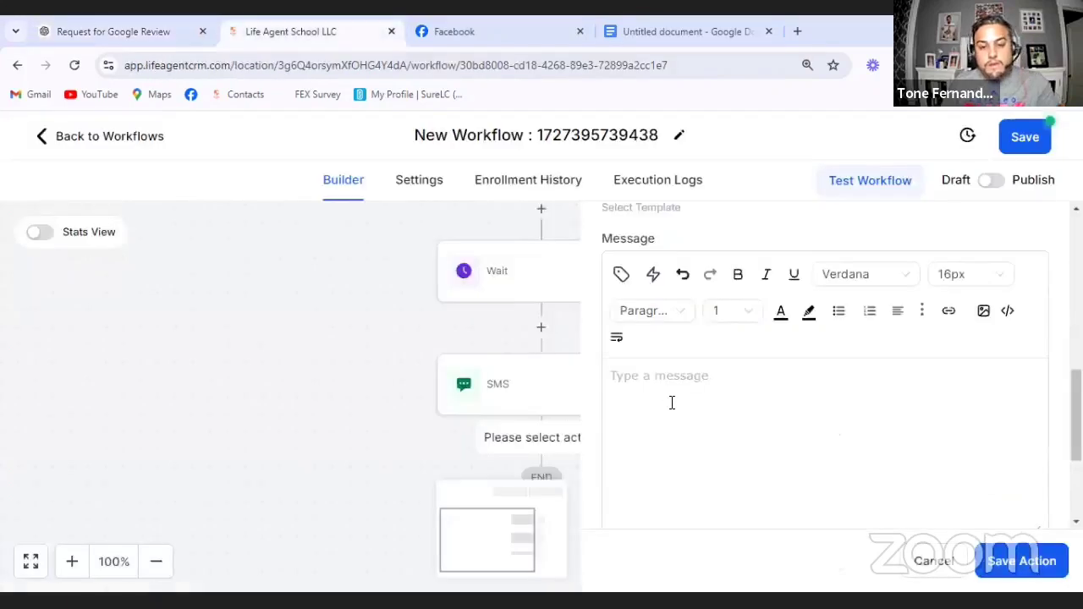
key(ctrl+v)
Insert a blank line after the email's greeting and replace [Client's Name] with the contact's First Name custom value.
scroll(687, 436, up, 5)
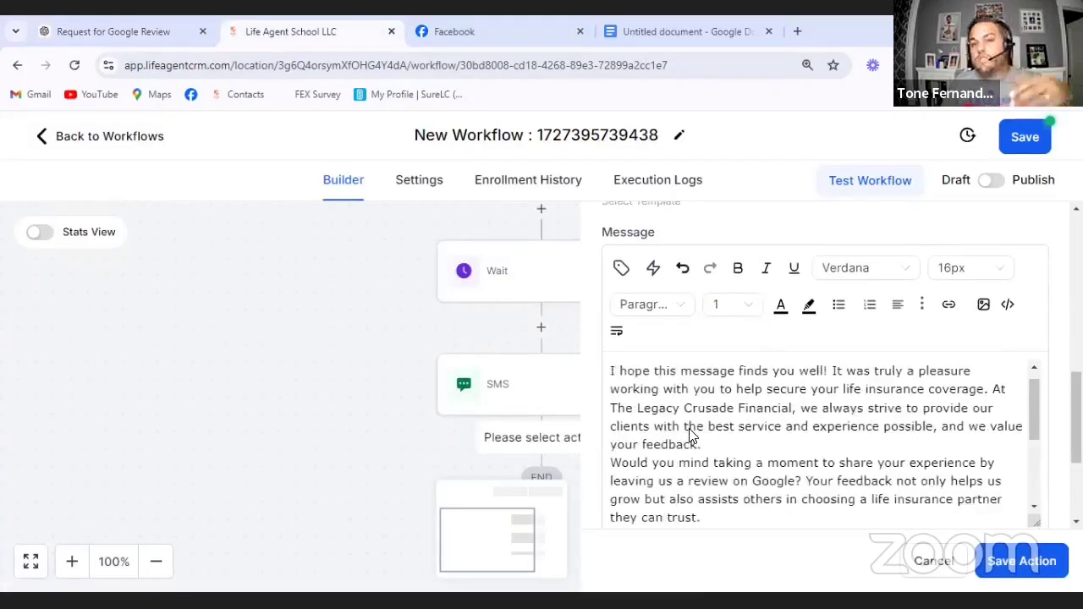
scroll(715, 401, up, 3)
scroll(731, 386, down, 3)
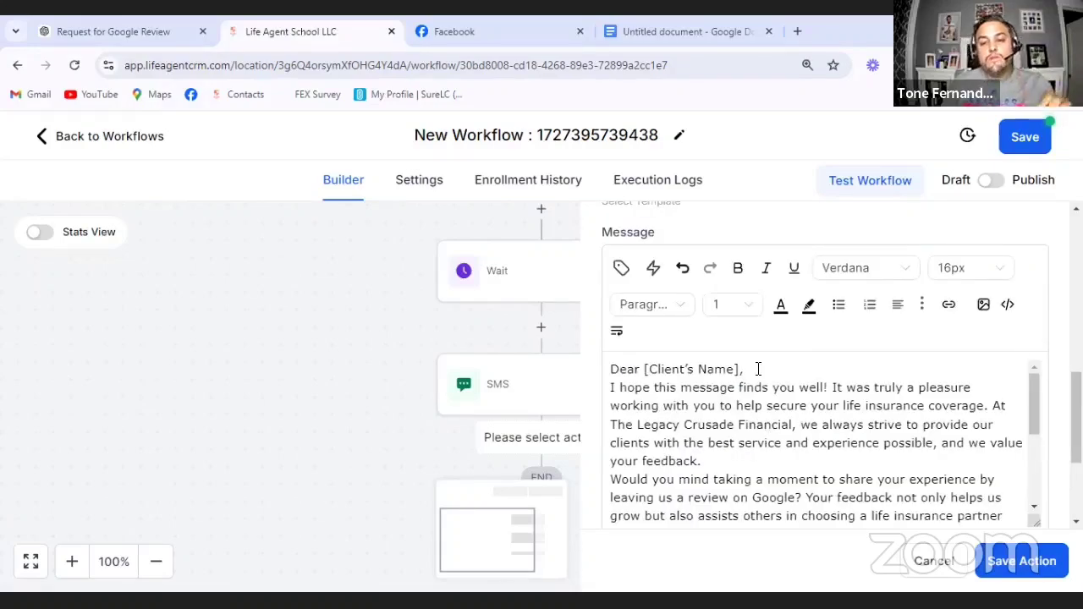
key(Return)
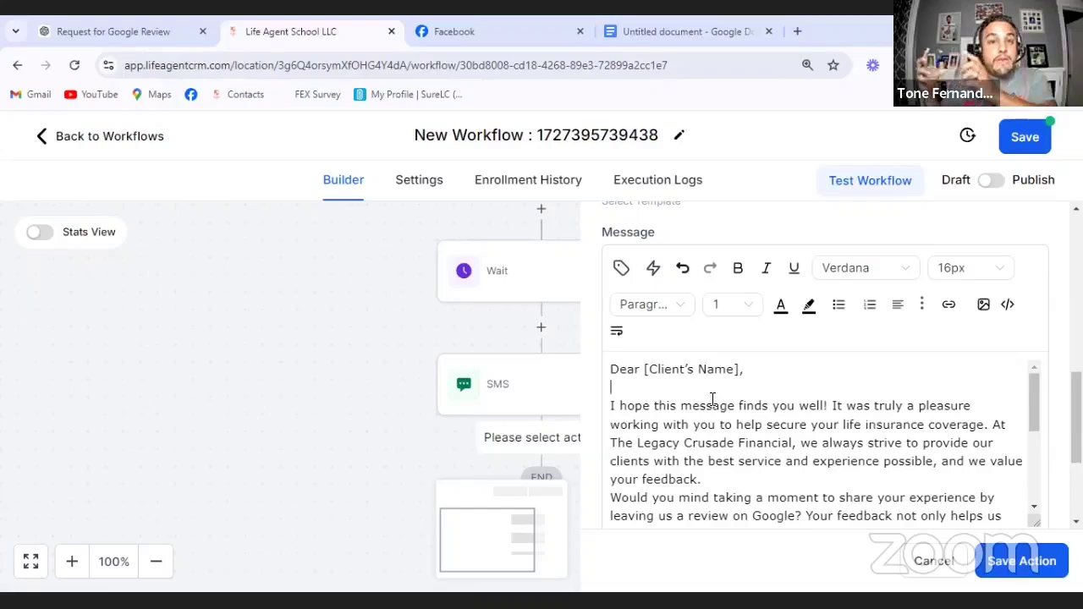
drag(739, 369, 642, 370)
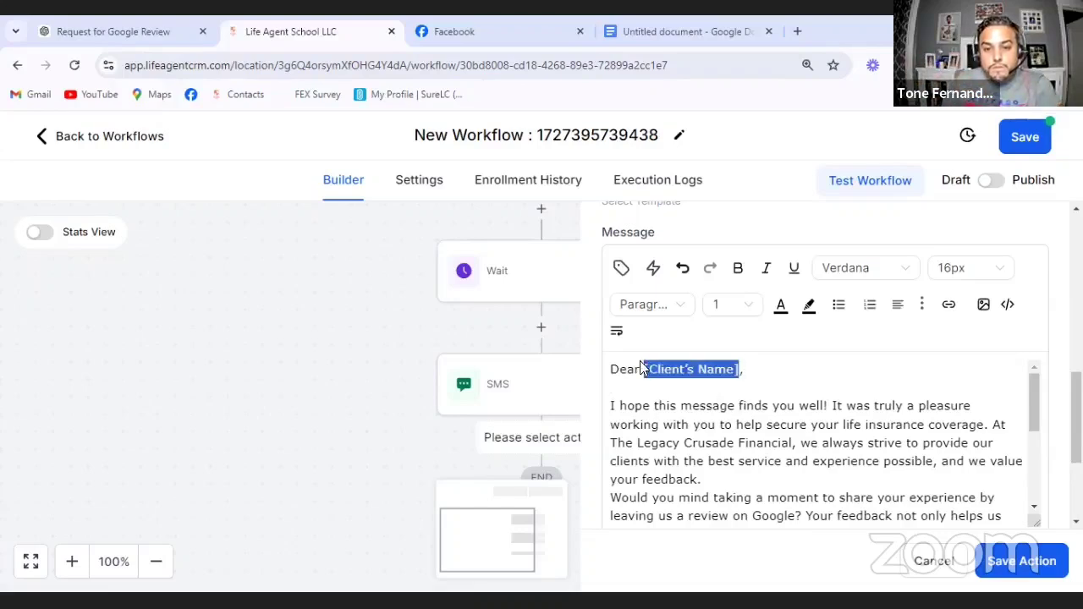
click(620, 269)
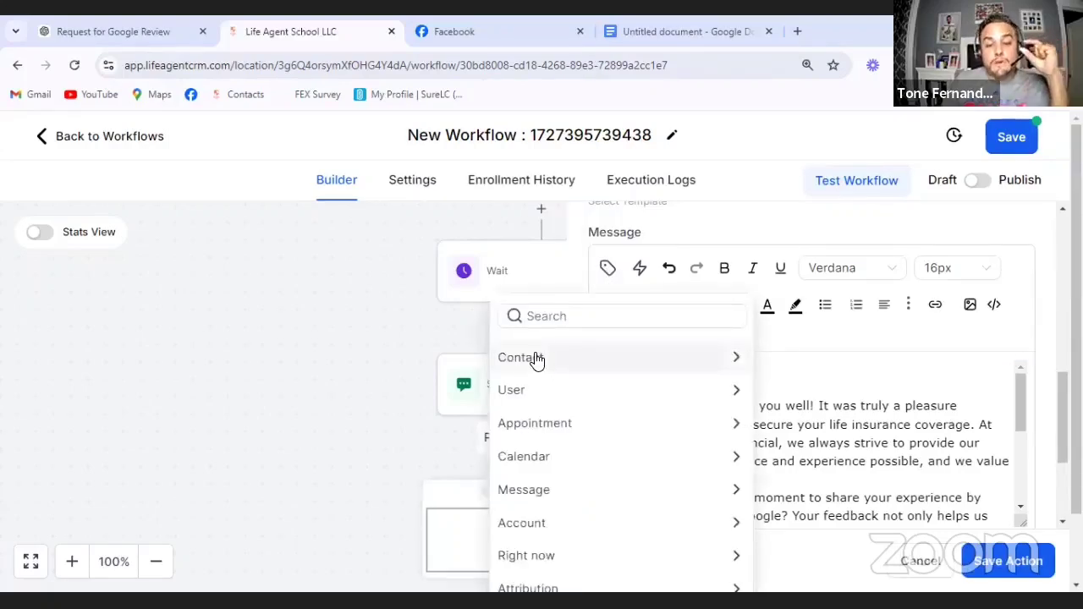
click(536, 359)
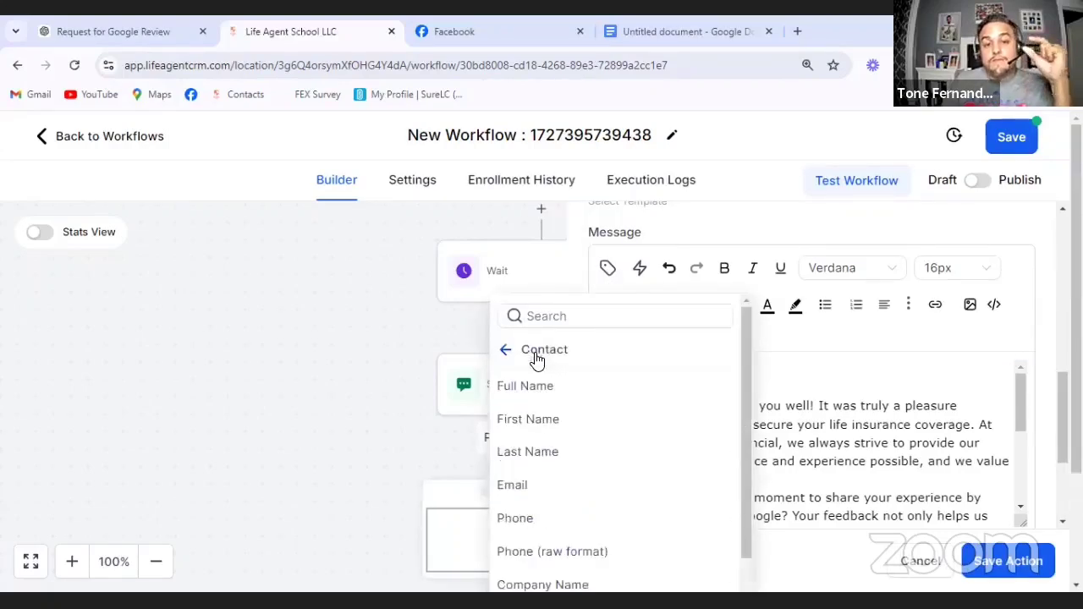
click(527, 420)
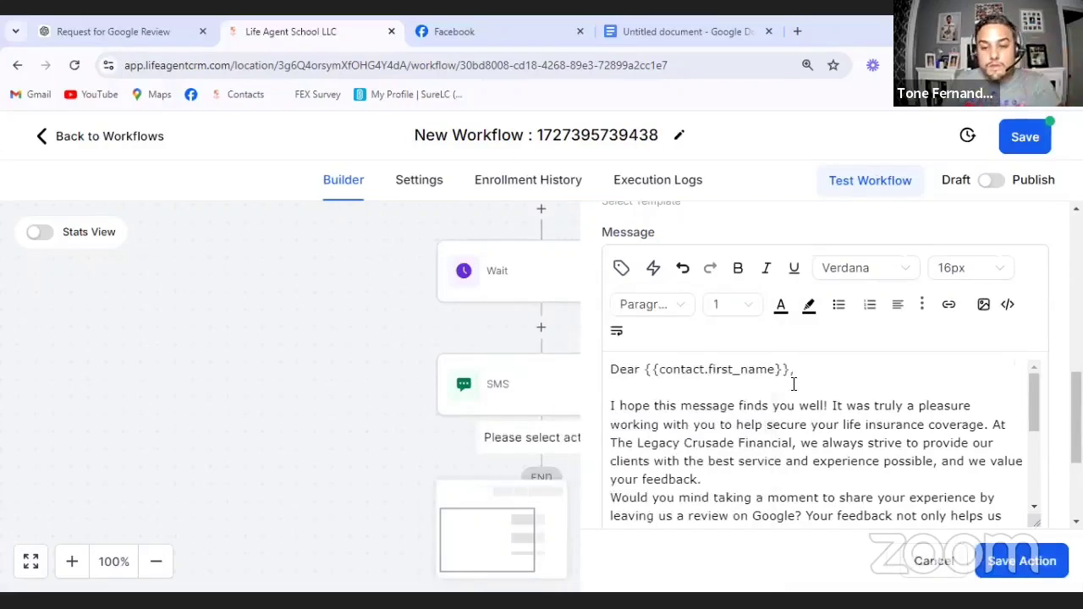
scroll(794, 386, down, 1)
scroll(790, 433, down, 1)
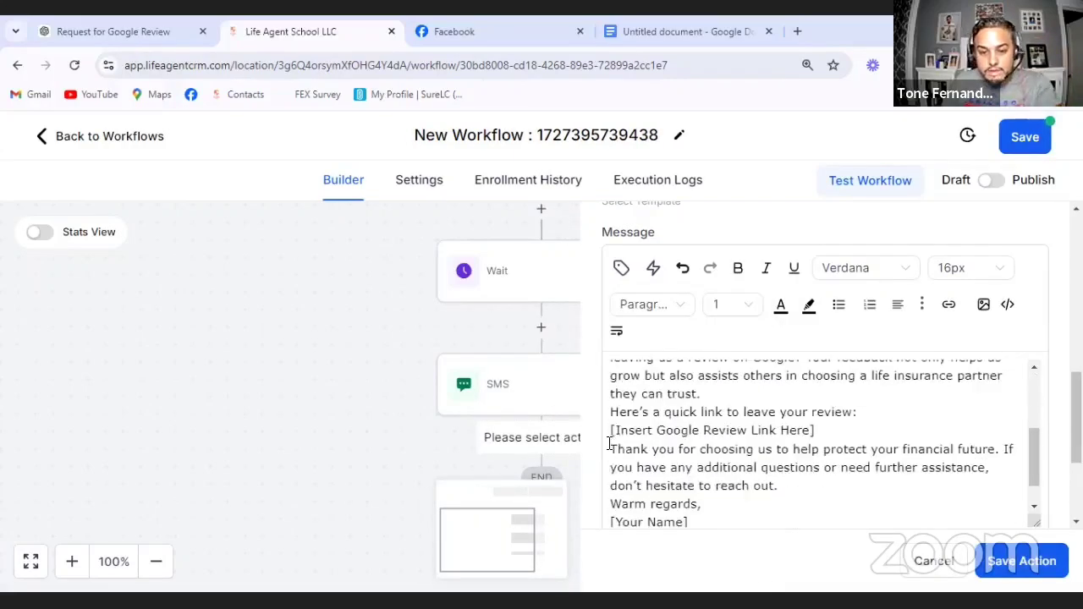
Review the email message, save the email action, and save the whole workflow.
drag(780, 430, 679, 449)
scroll(726, 450, down, 1)
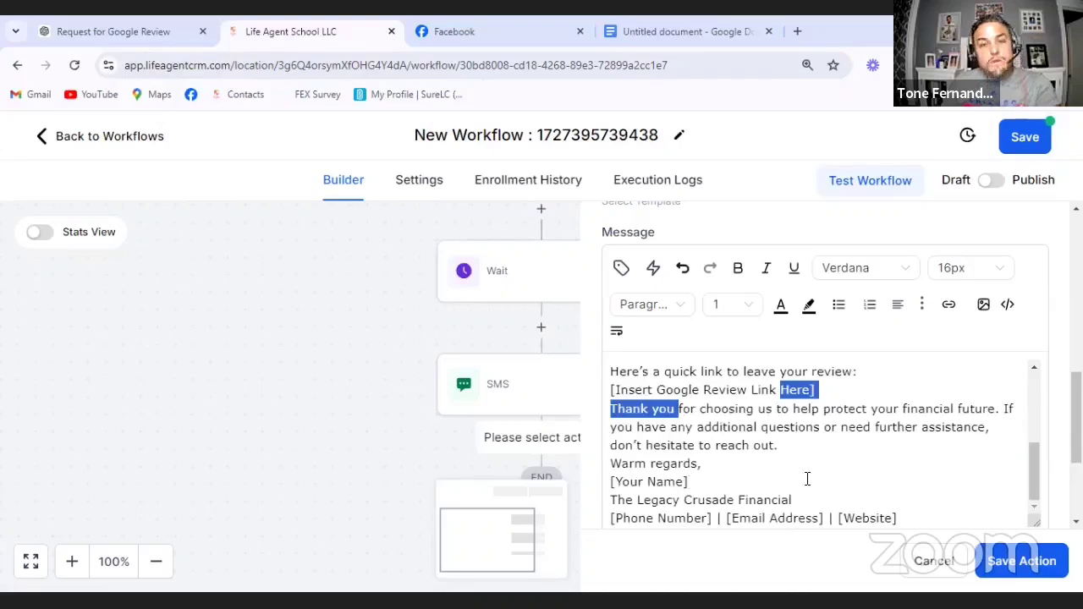
scroll(804, 466, up, 5)
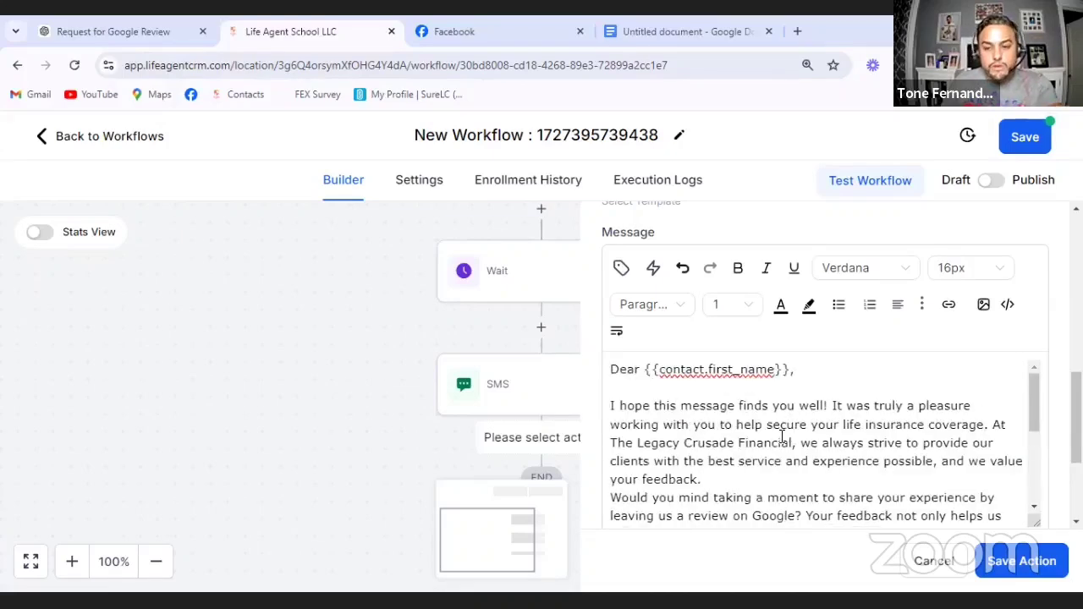
scroll(784, 435, down, 5)
scroll(761, 452, down, 3)
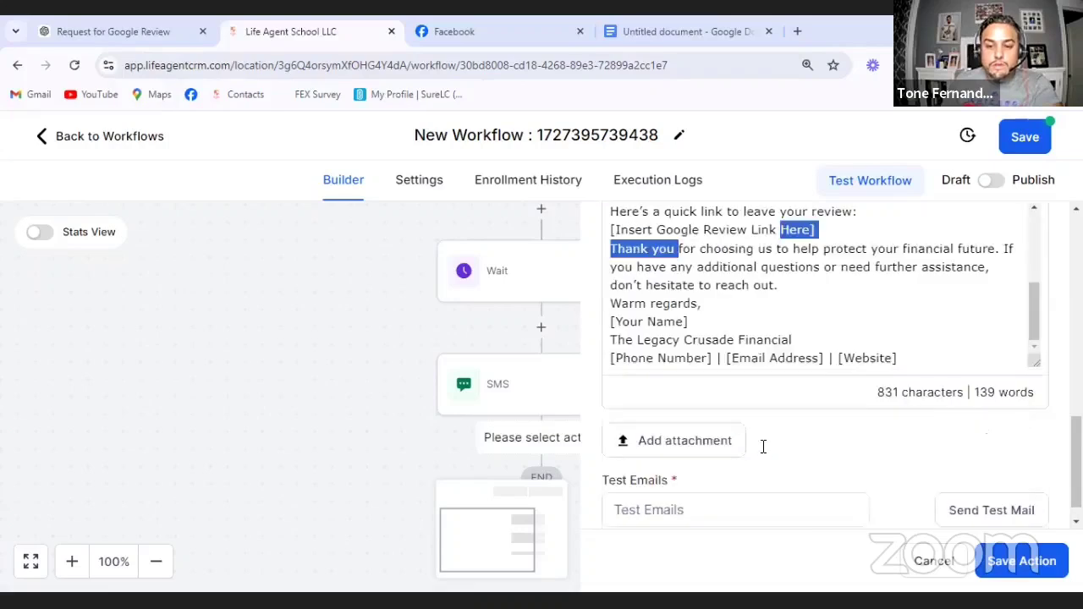
scroll(659, 475, down, 1)
click(659, 483)
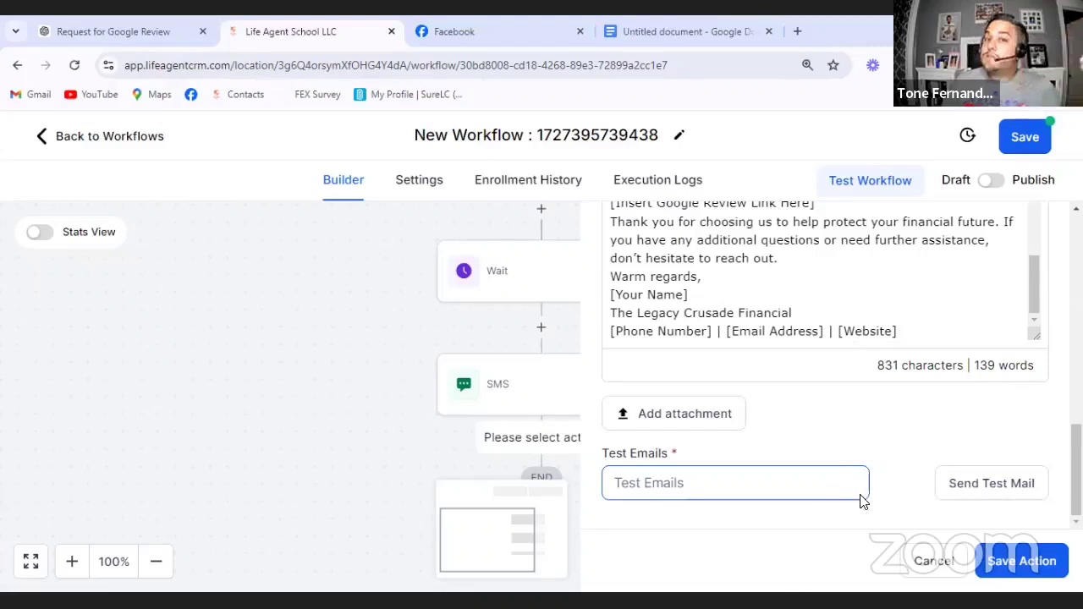
click(1018, 563)
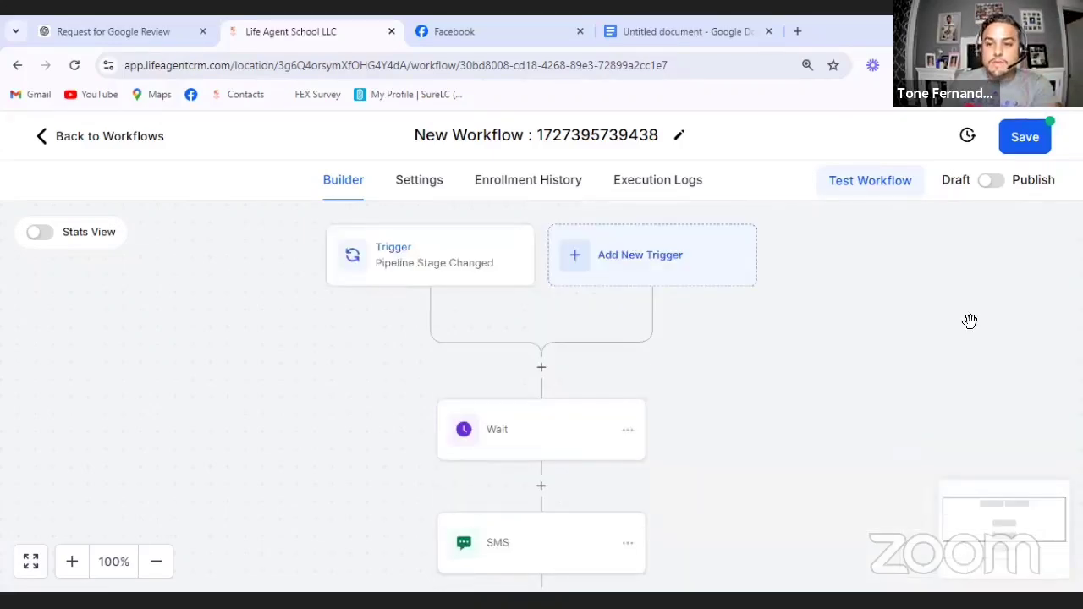
click(1021, 138)
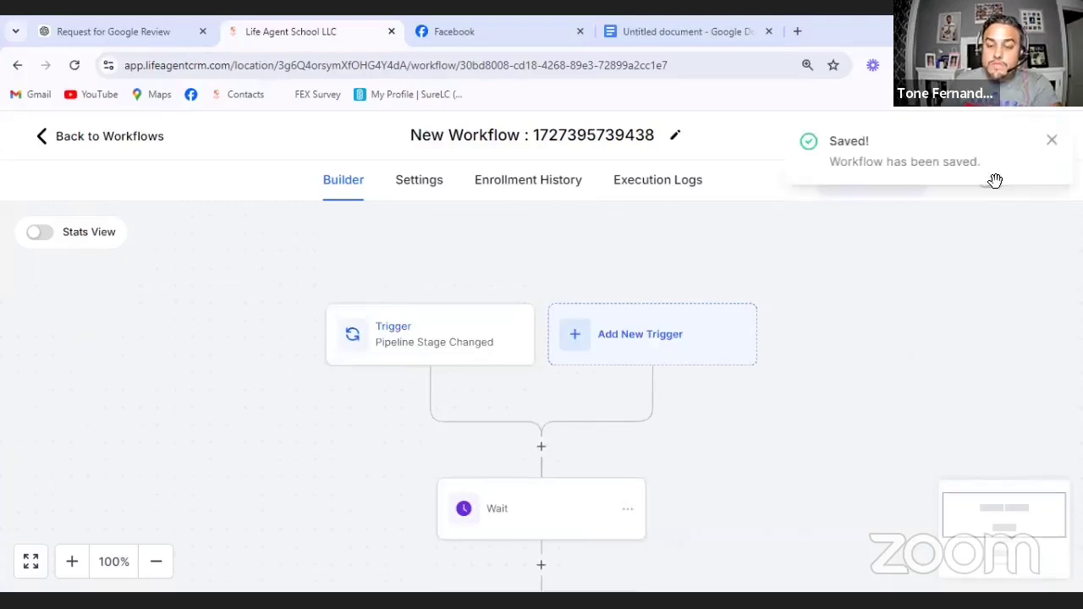
click(1050, 140)
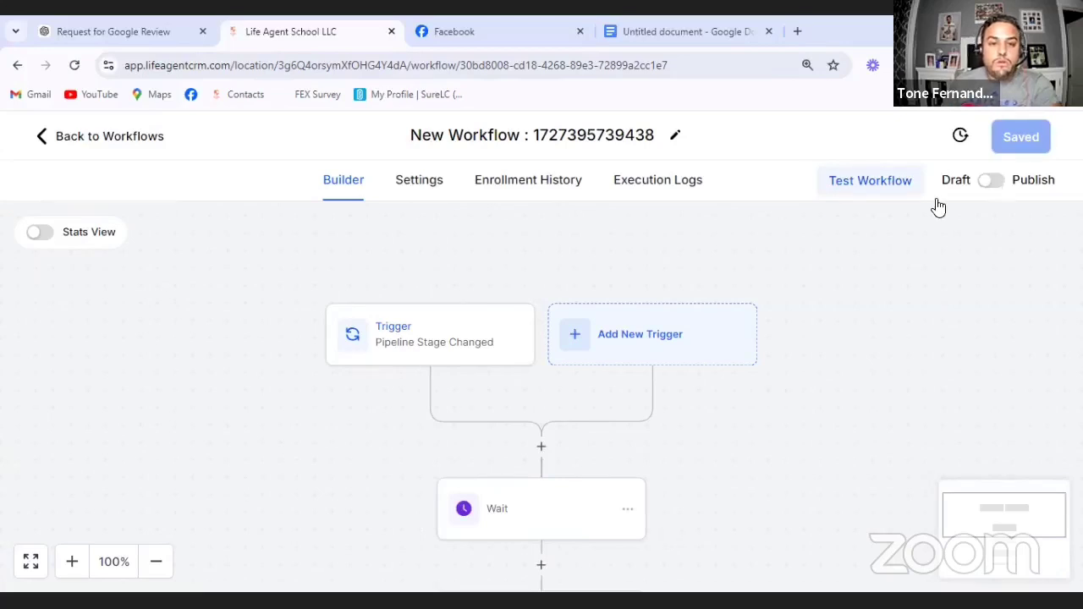
Return to Opportunities and move the client's opportunity in the Client Pipeline from App Paid to Policy delivered.
click(42, 138)
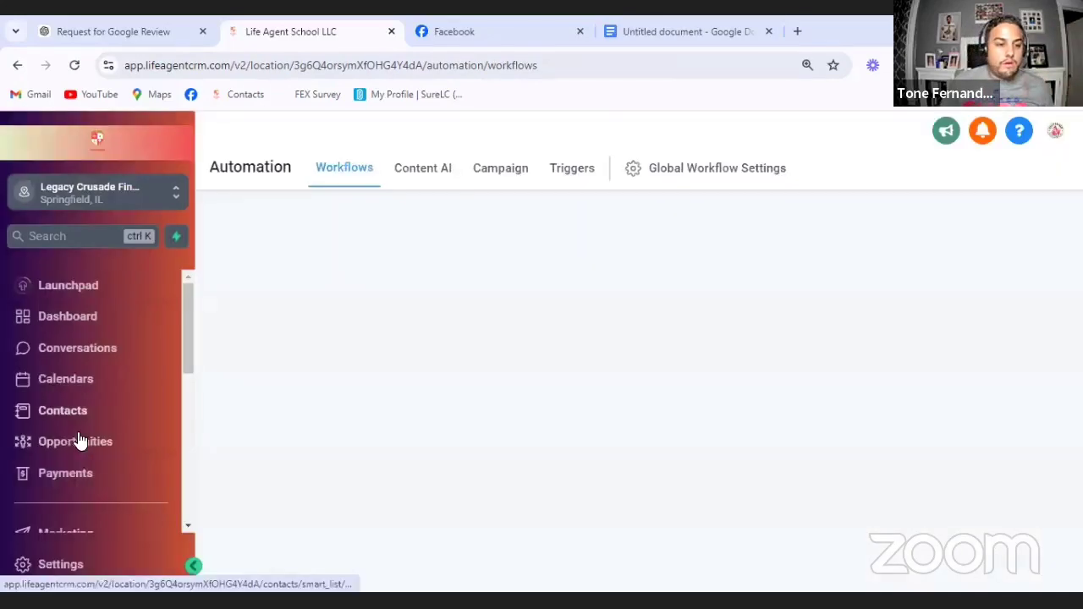
click(72, 450)
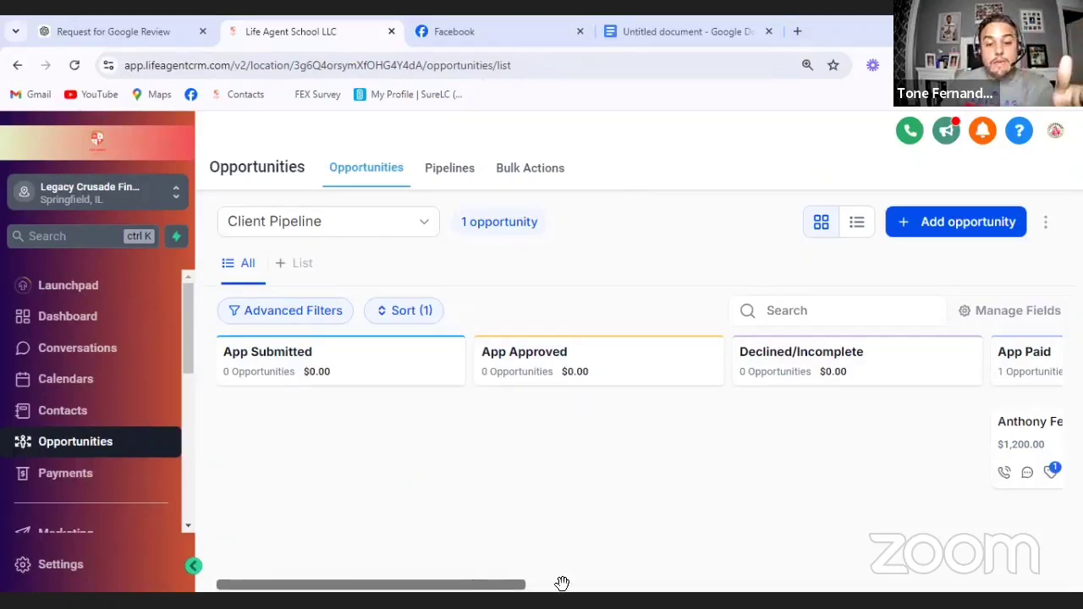
drag(626, 580, 687, 582)
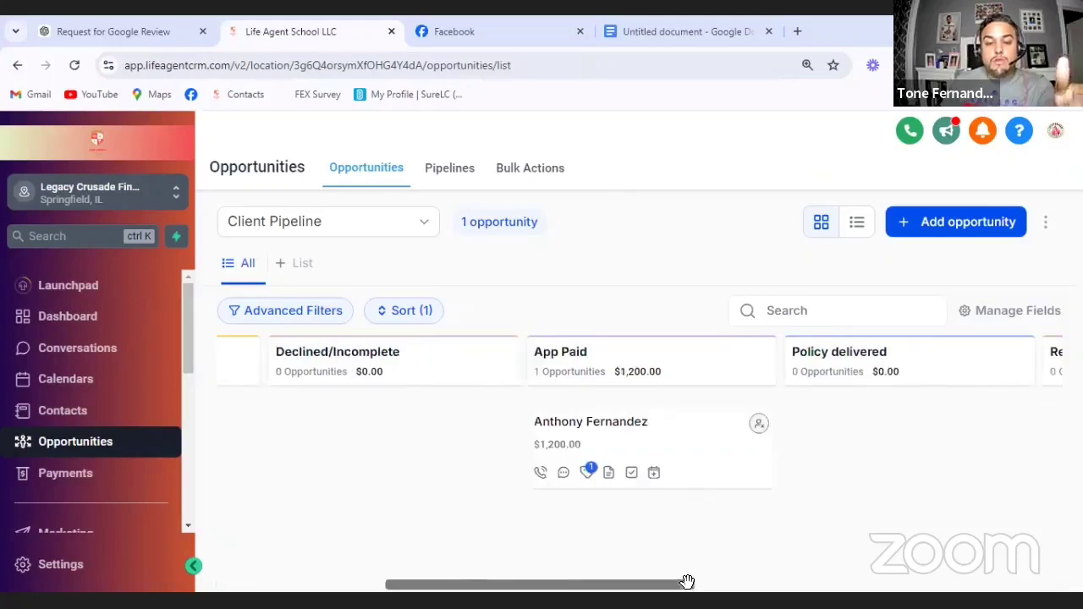
scroll(575, 428, right, 2)
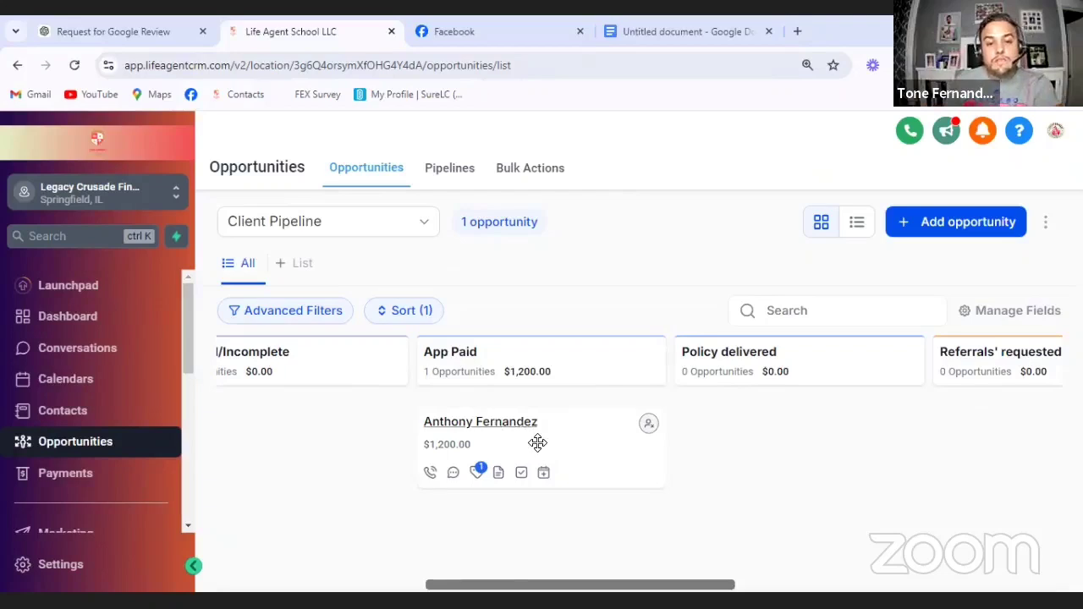
drag(527, 443, 784, 431)
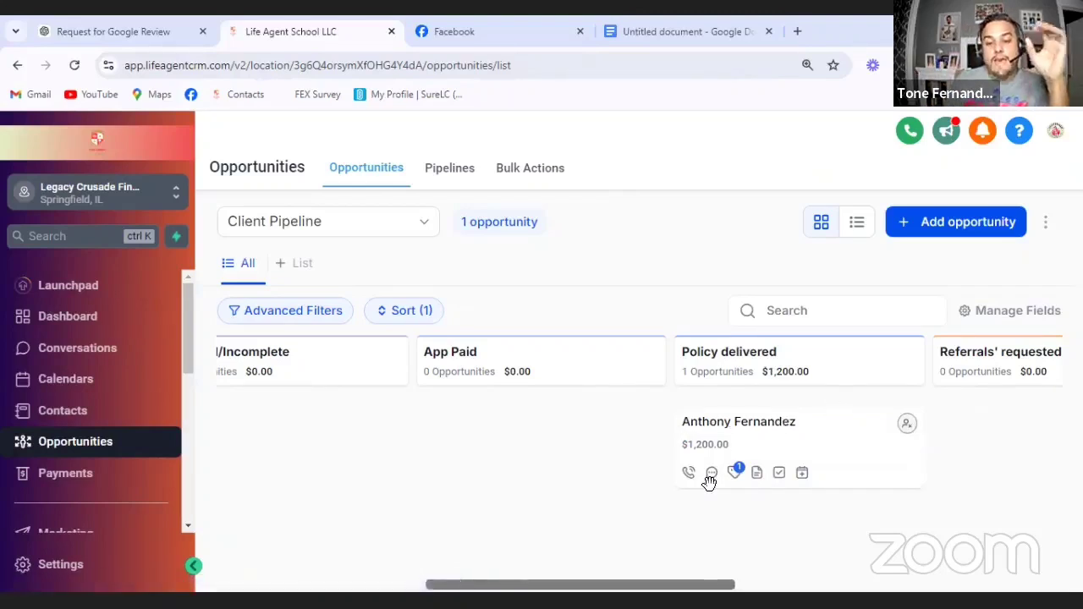
scroll(711, 562, right, 3)
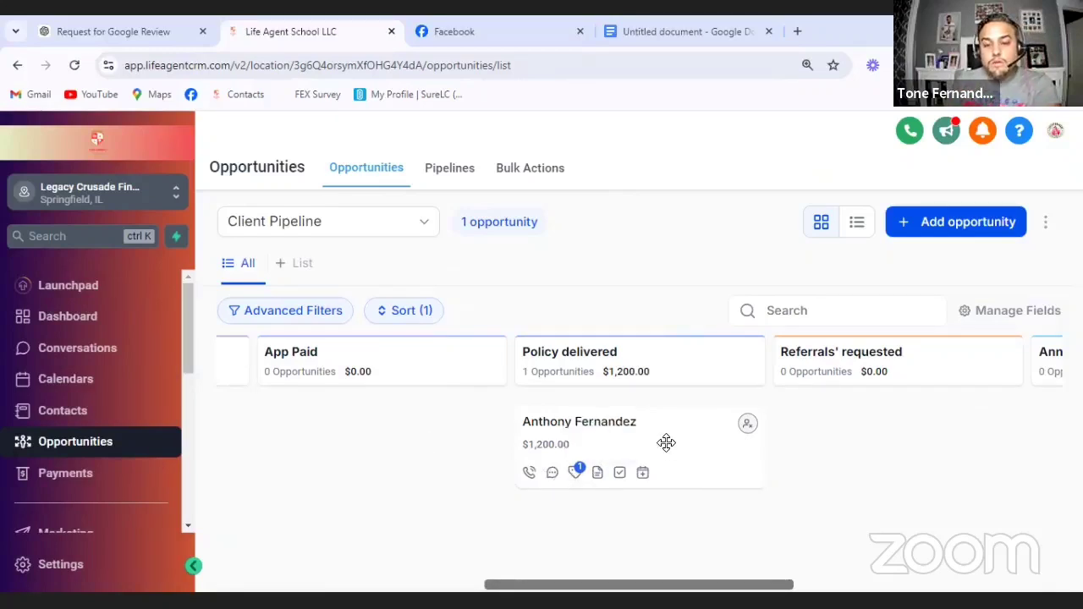
drag(660, 435, 609, 420)
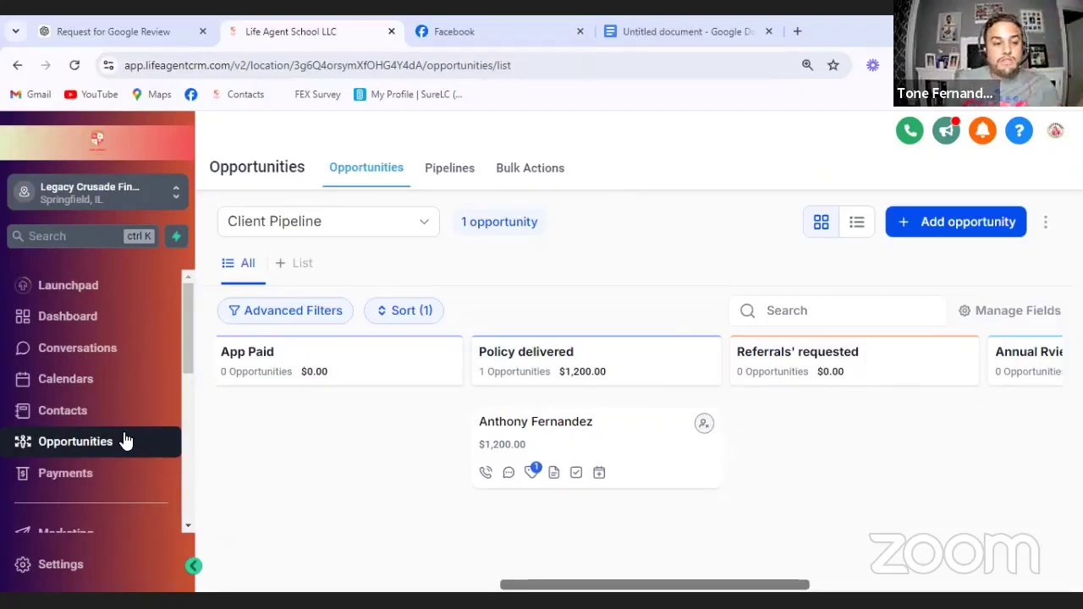
scroll(124, 441, down, 2)
scroll(72, 457, down, 1)
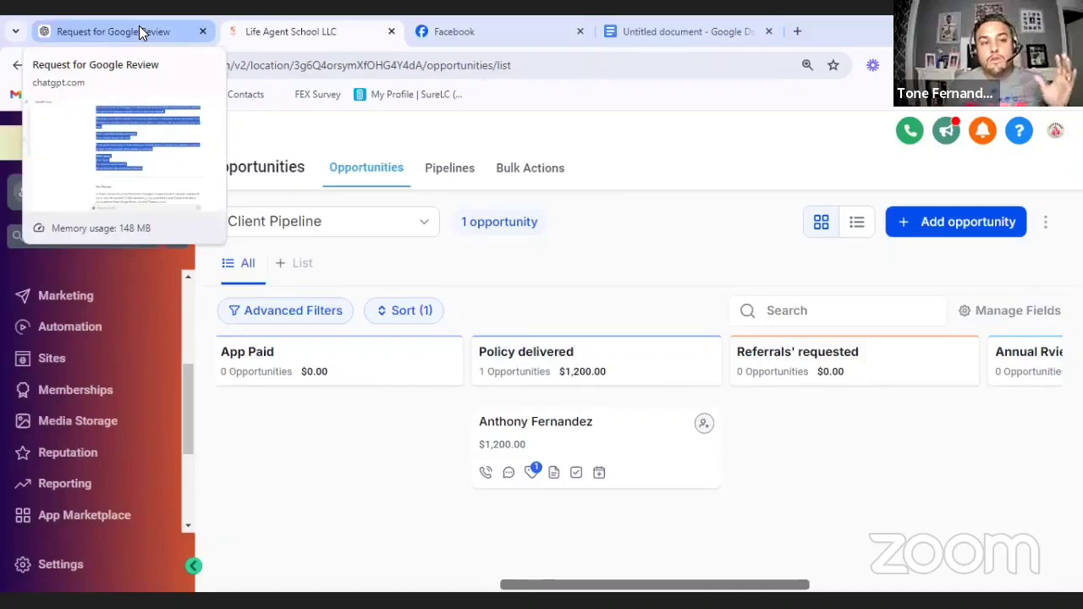
click(139, 31)
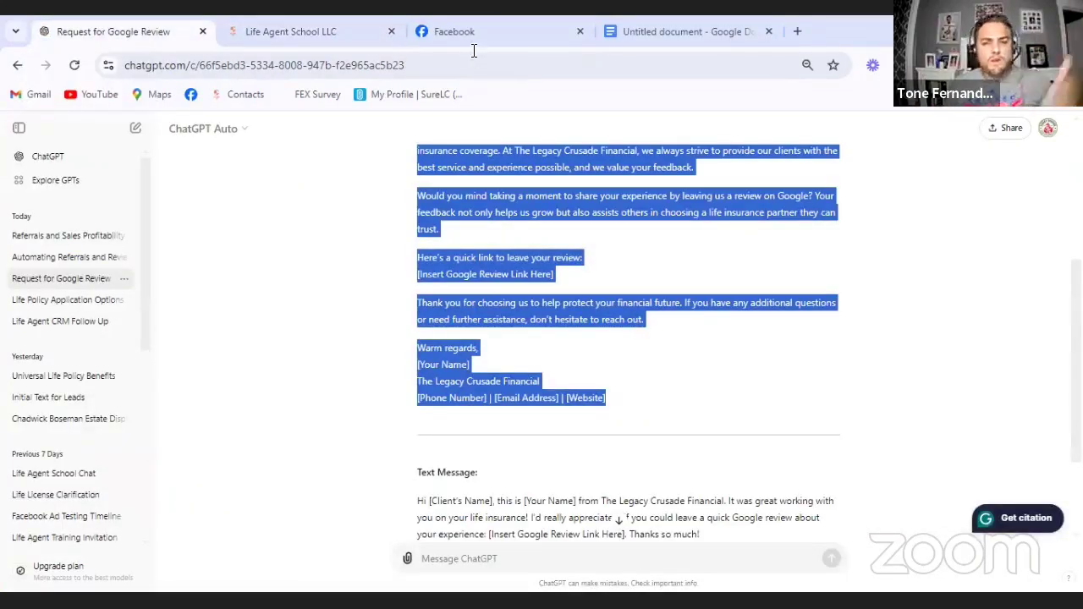
click(512, 33)
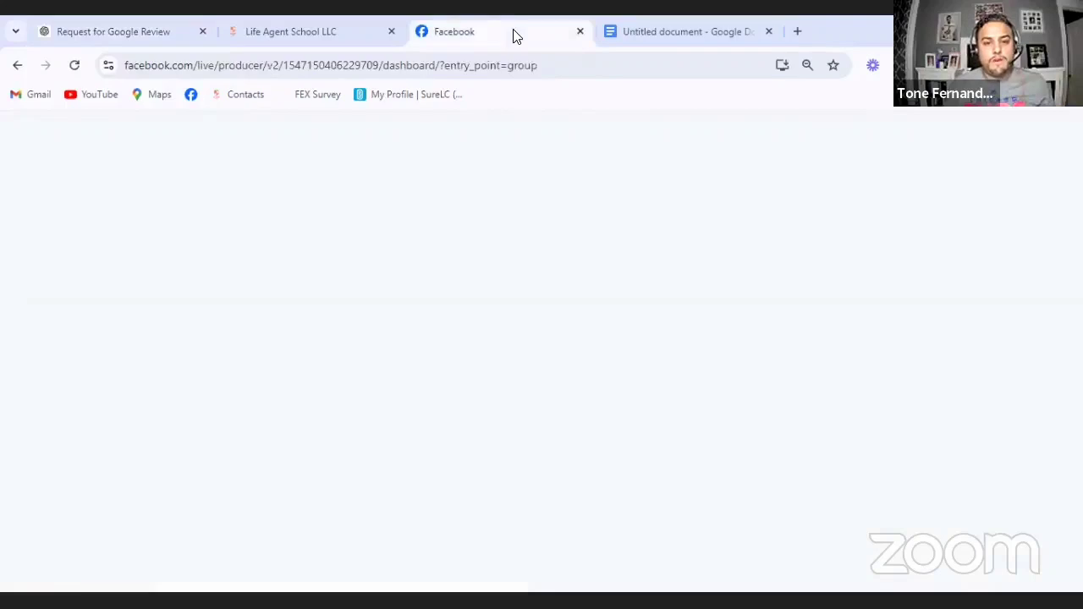
click(360, 34)
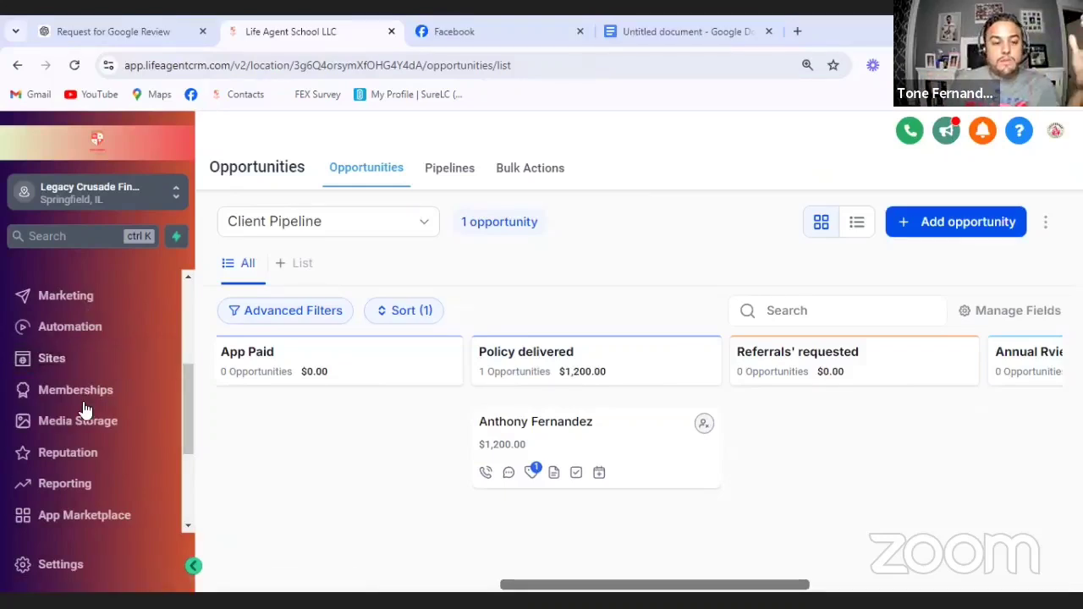
Open the Client Folder in the list of automation workflows.
scroll(83, 409, down, 1)
click(74, 320)
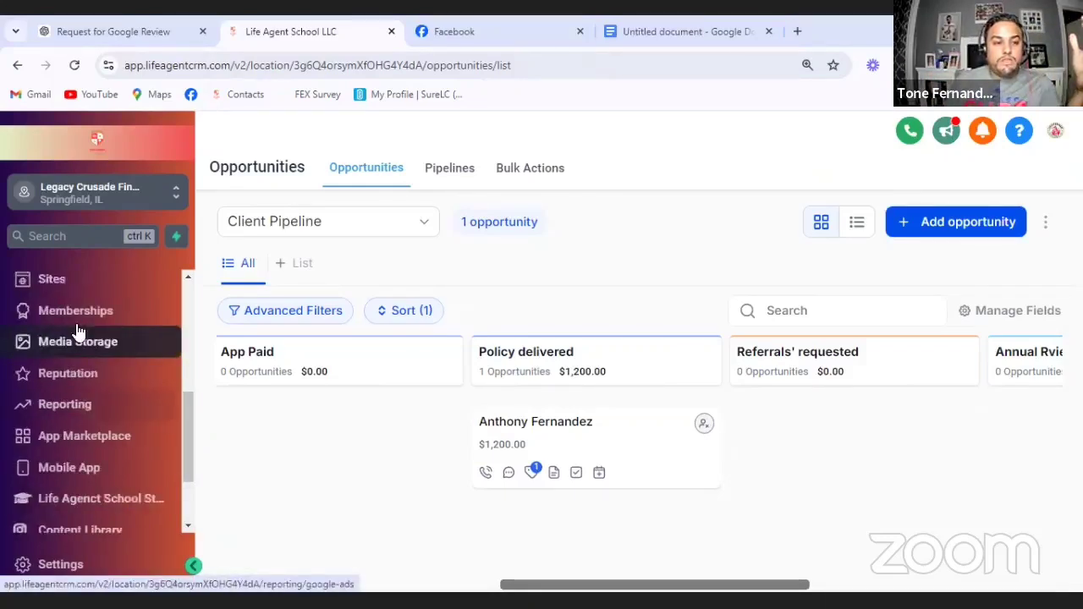
scroll(82, 410, up, 2)
click(83, 406)
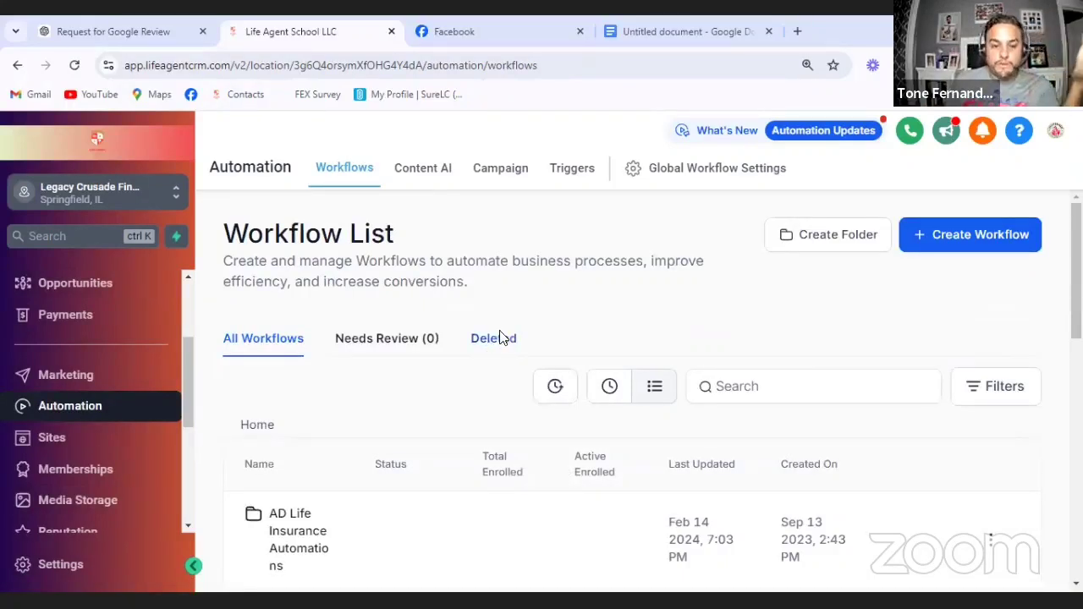
scroll(548, 308, down, 2)
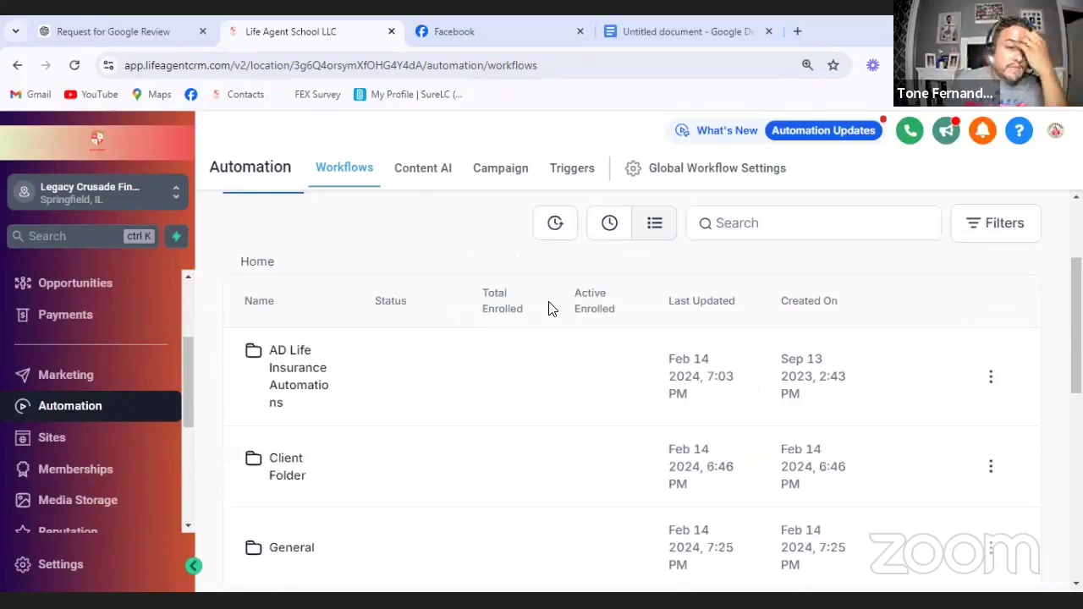
scroll(549, 309, down, 2)
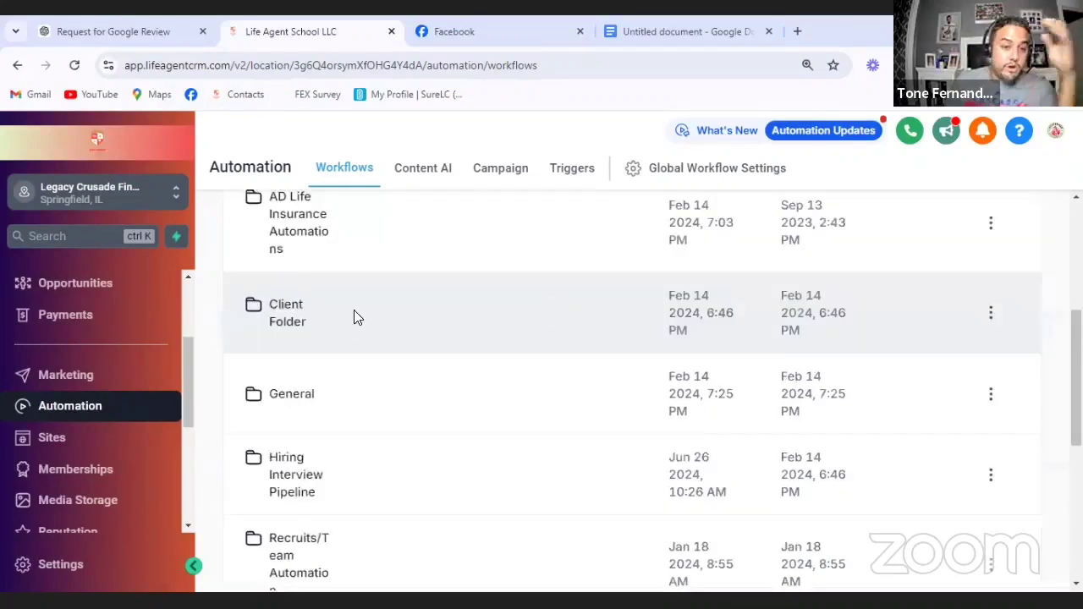
click(288, 311)
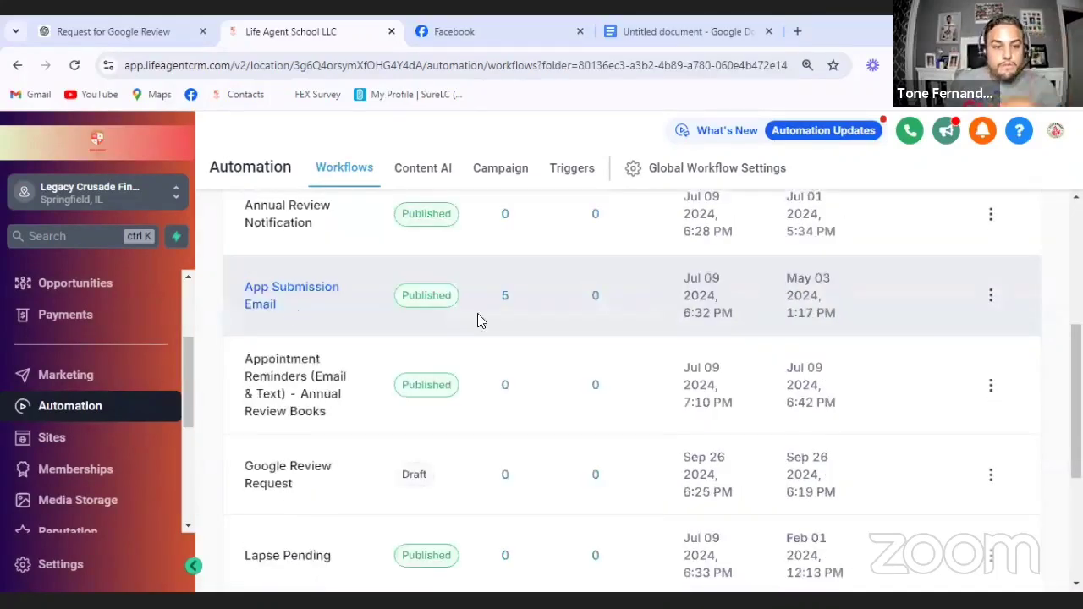
Examine the Client Folder's workflows and their published or draft status, from Annual Review Notification to Referral Request notification.
scroll(650, 330, up, 1)
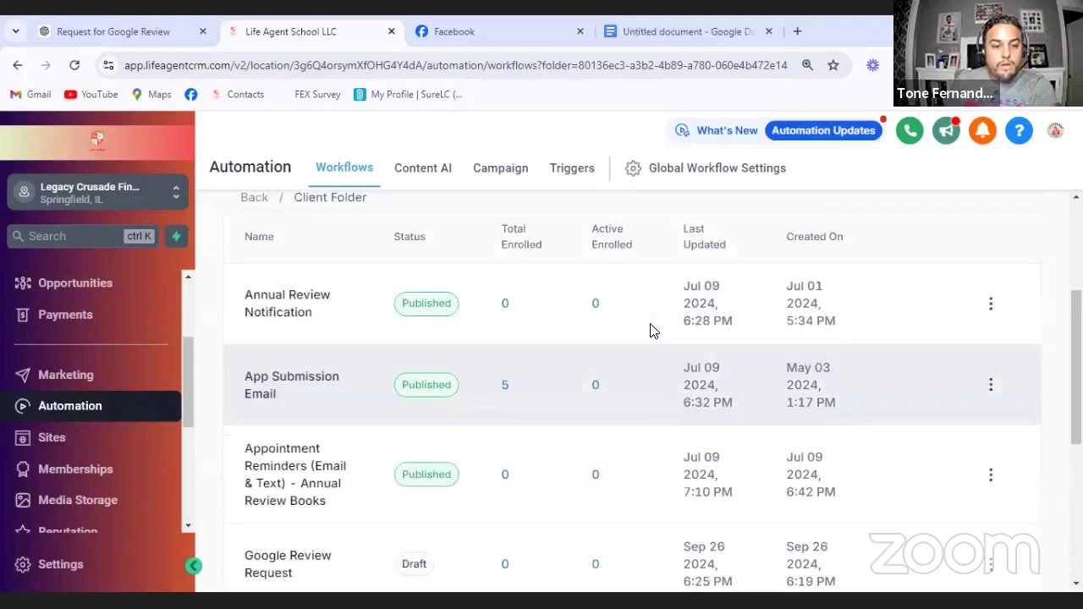
scroll(651, 330, down, 2)
scroll(650, 330, down, 2)
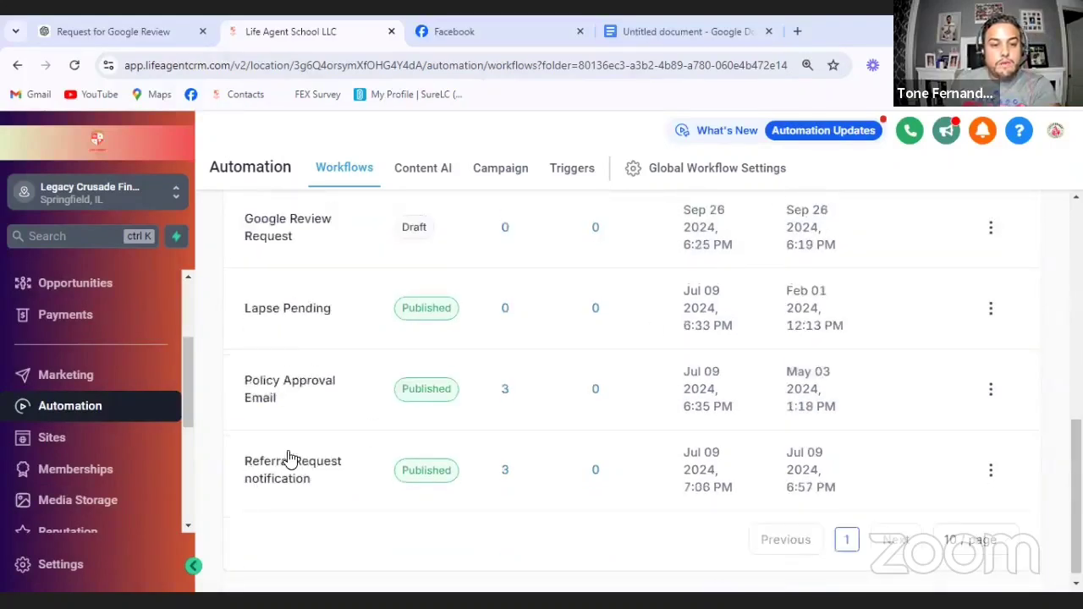
scroll(290, 454, down, 1)
scroll(302, 437, up, 2)
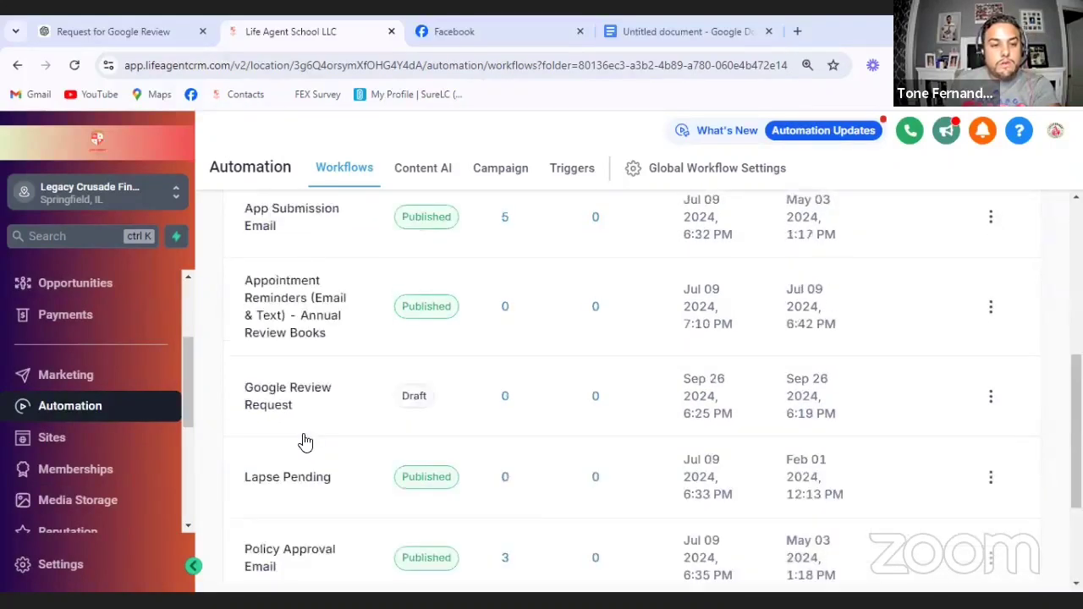
scroll(304, 440, up, 2)
scroll(305, 447, down, 4)
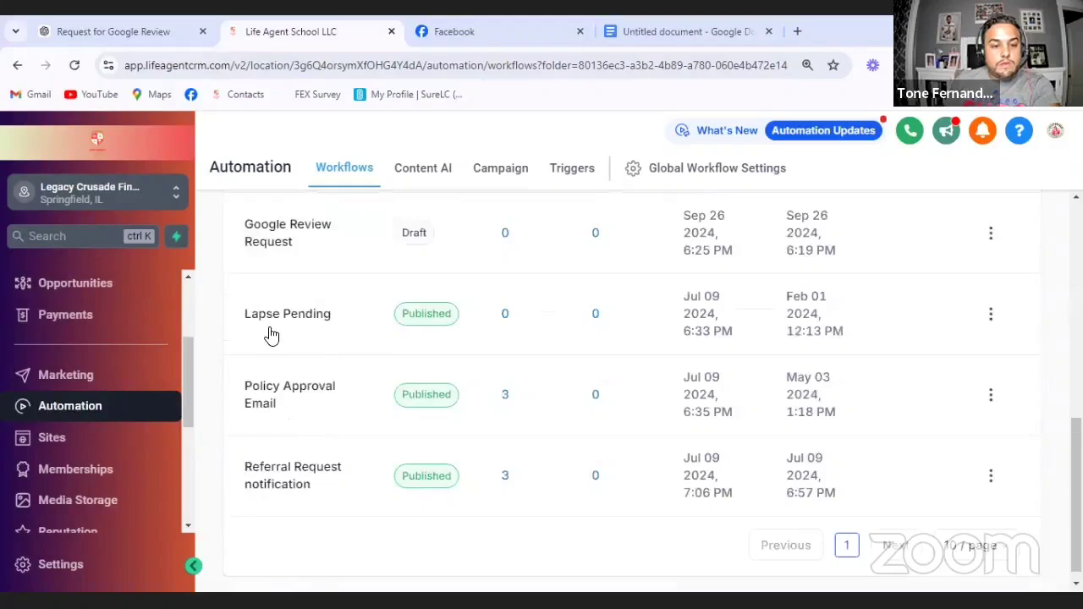
scroll(270, 334, up, 6)
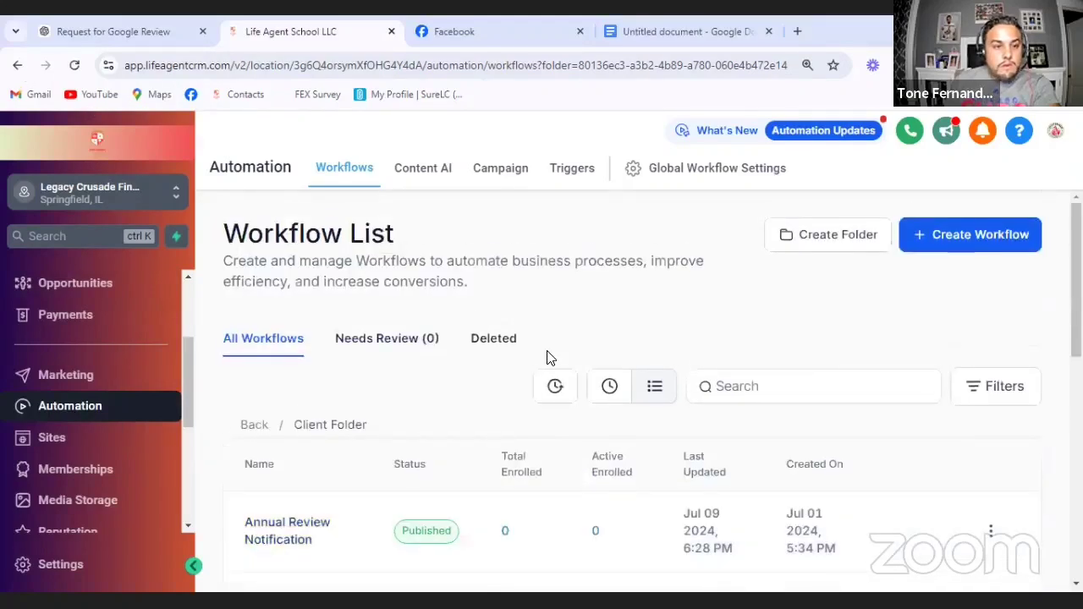
scroll(550, 362, down, 5)
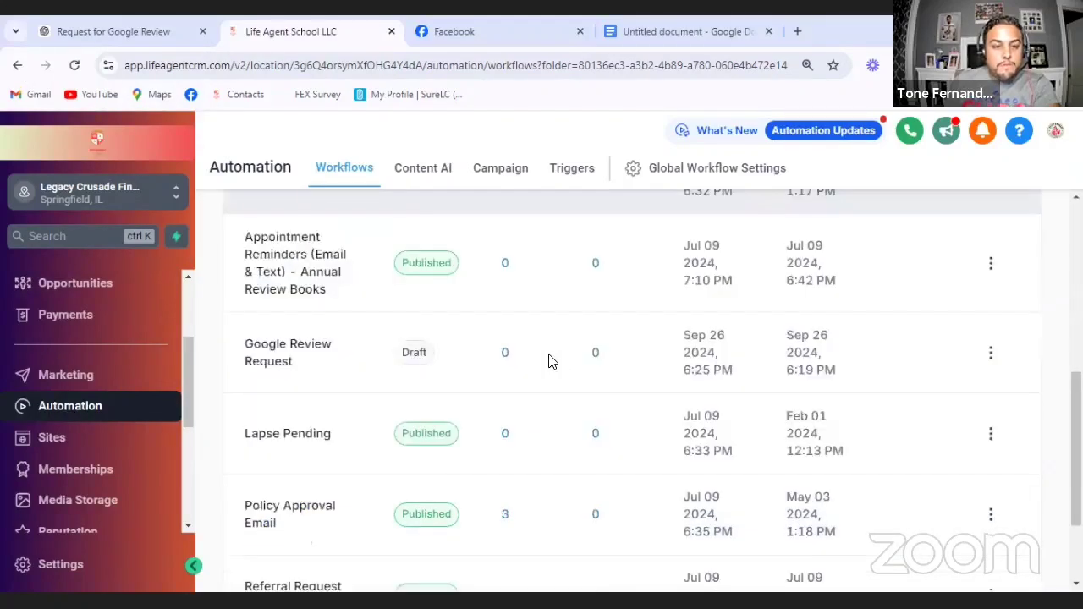
scroll(464, 384, down, 2)
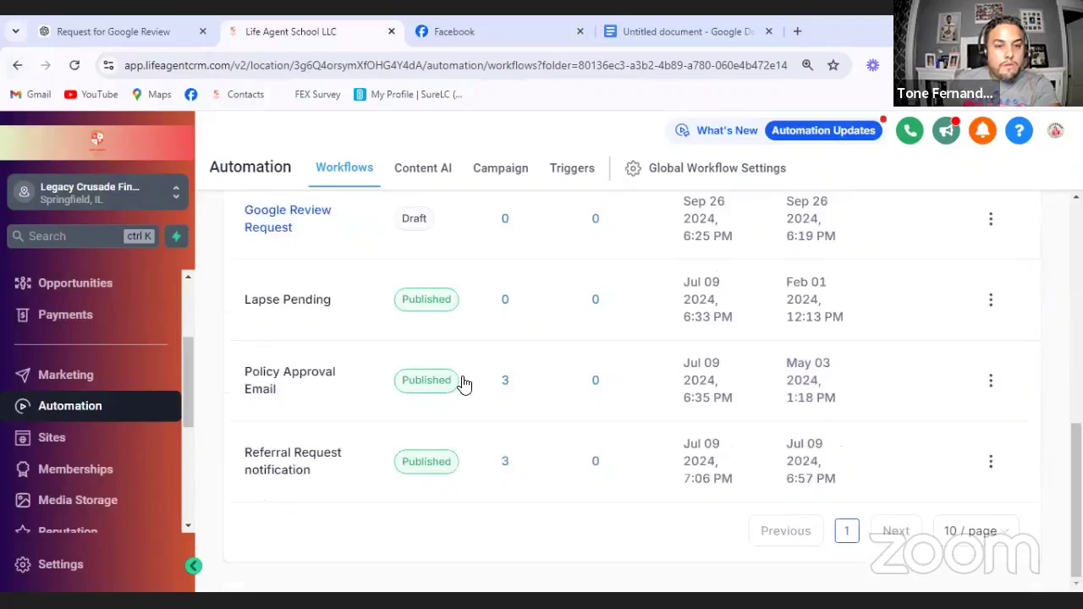
scroll(463, 383, up, 10)
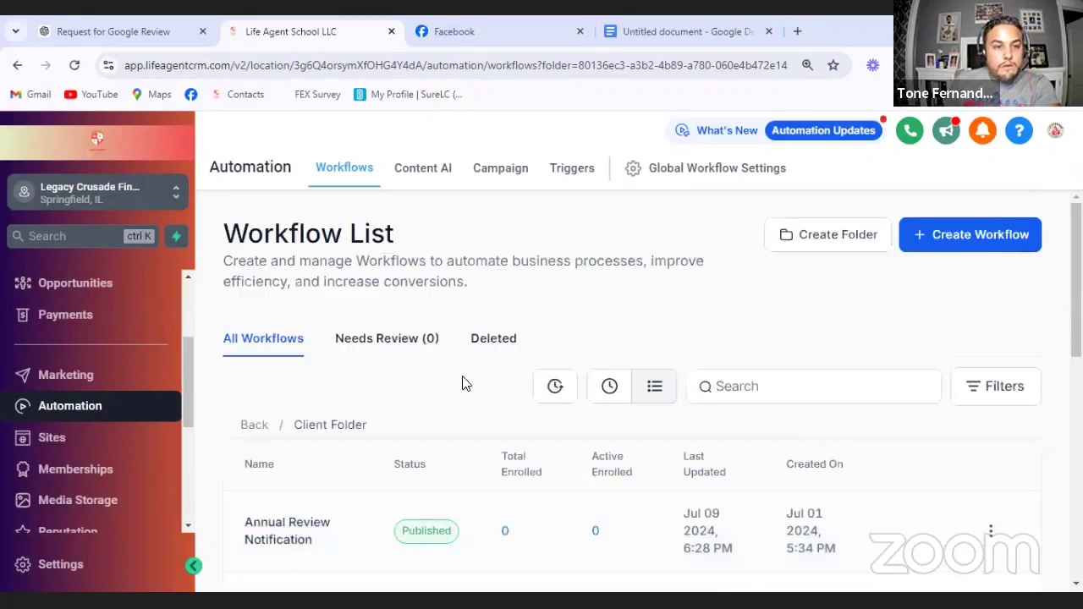
click(14, 65)
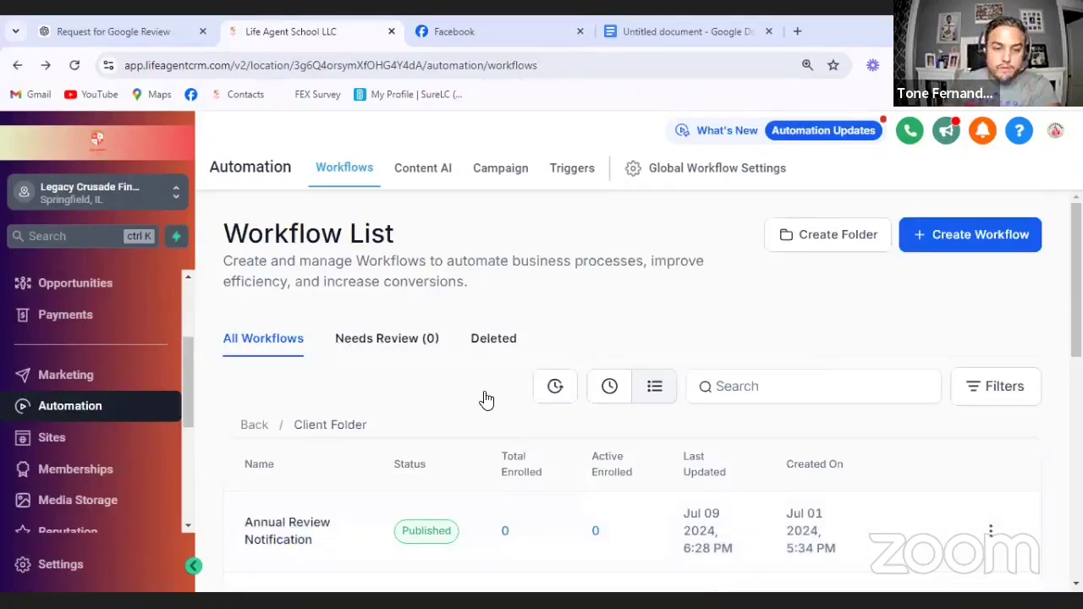
scroll(640, 408, down, 1)
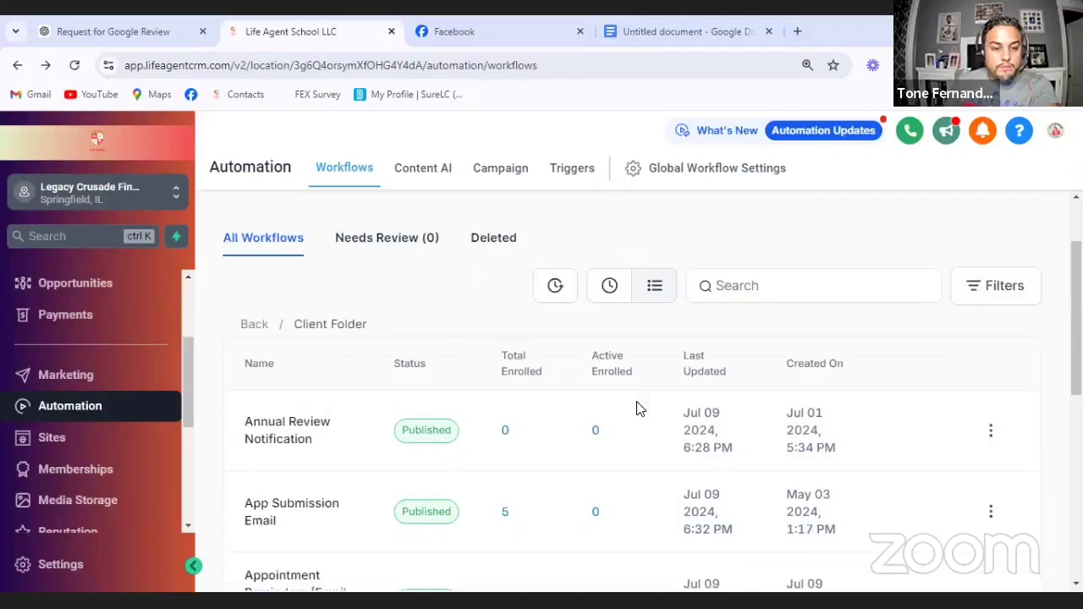
scroll(641, 408, down, 3)
scroll(641, 407, down, 1)
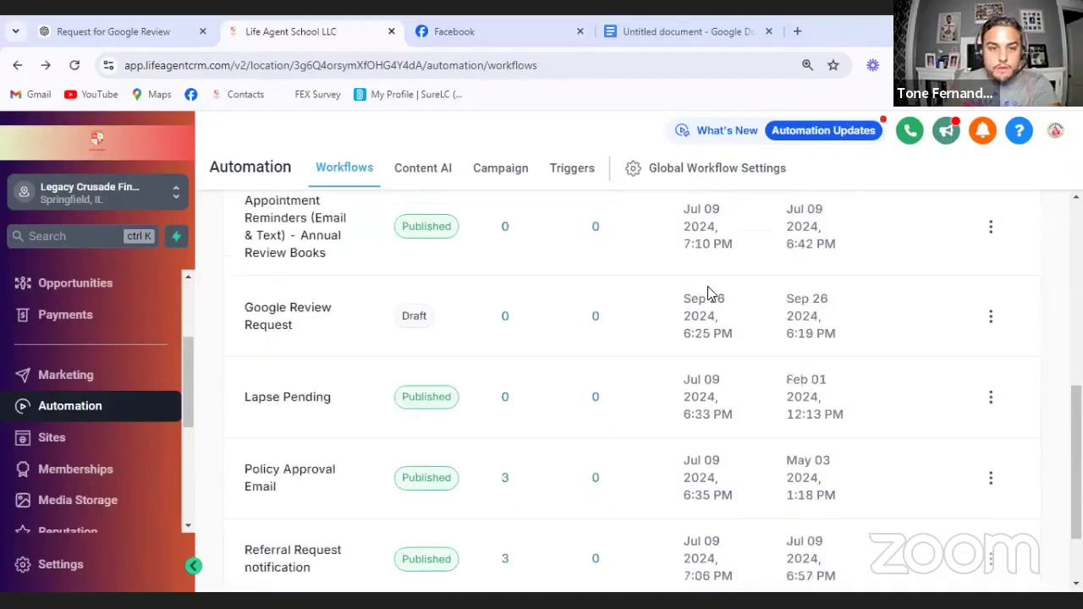
scroll(305, 483, down, 1)
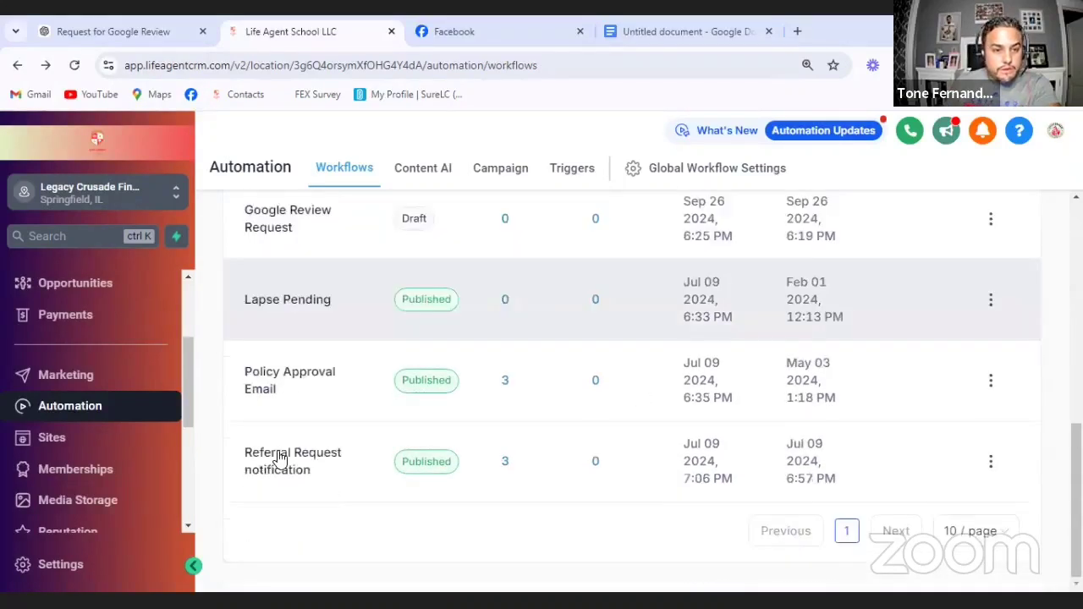
Duplicate the Google Review Request workflow in the Client Folder and name the copy Referrals.
scroll(334, 375, up, 2)
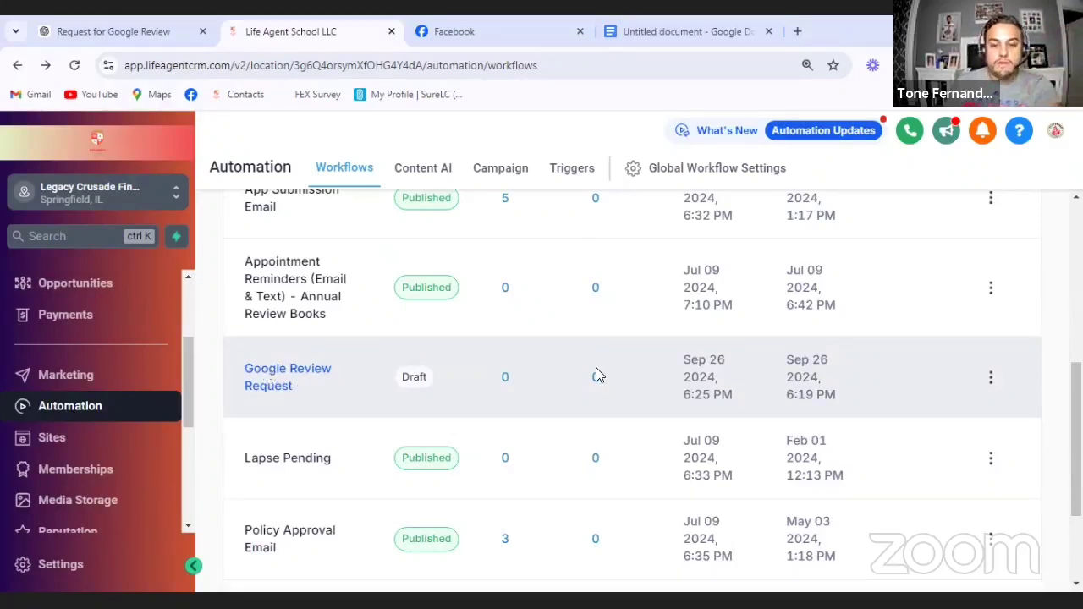
click(989, 379)
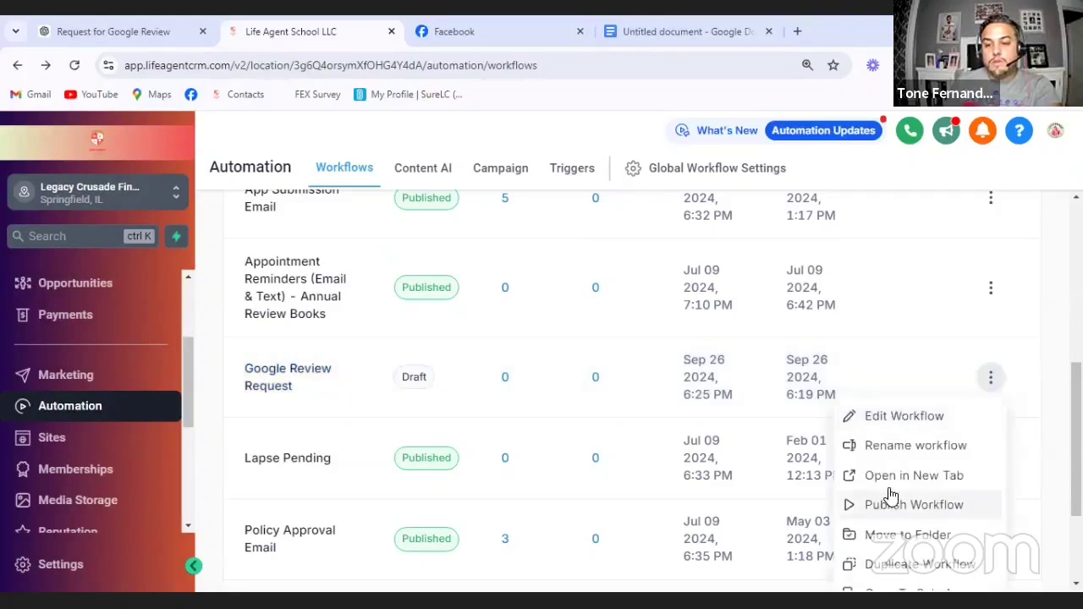
scroll(889, 489, down, 1)
click(888, 489)
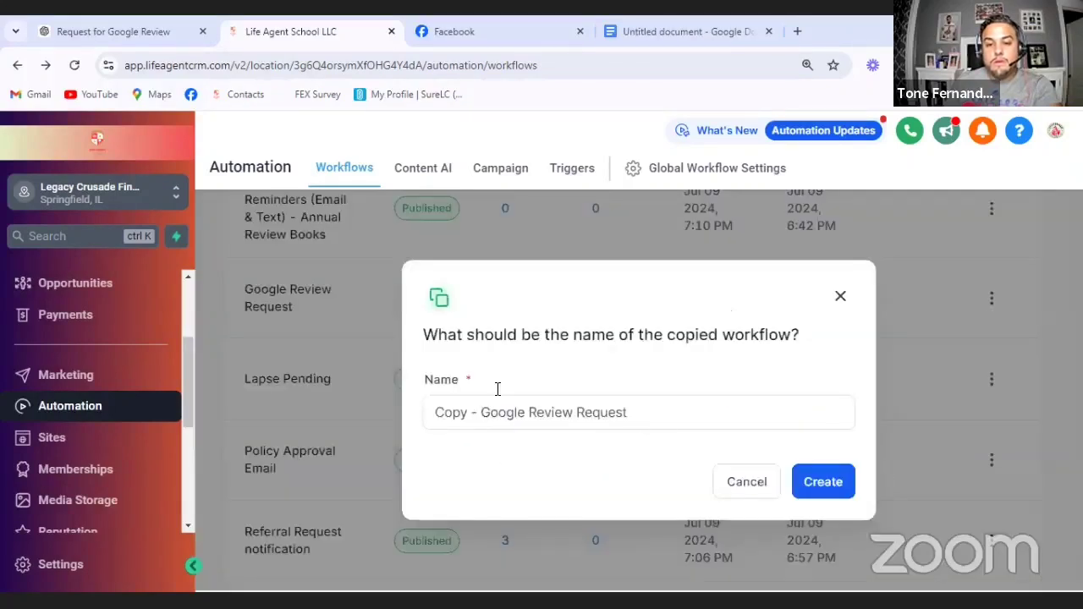
click(457, 415)
drag(478, 421, 404, 415)
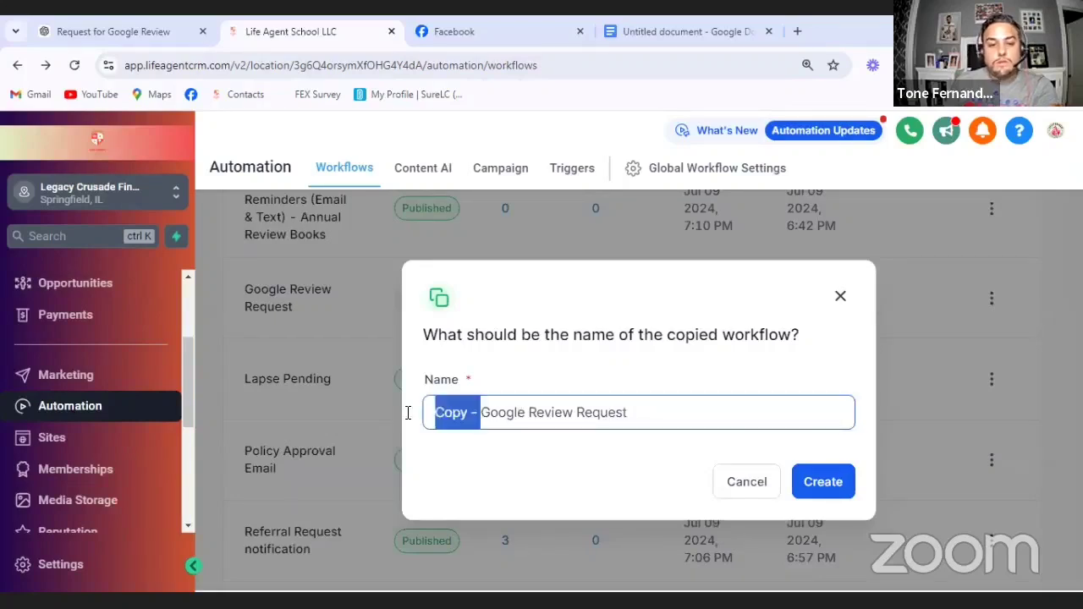
key(BackSpace)
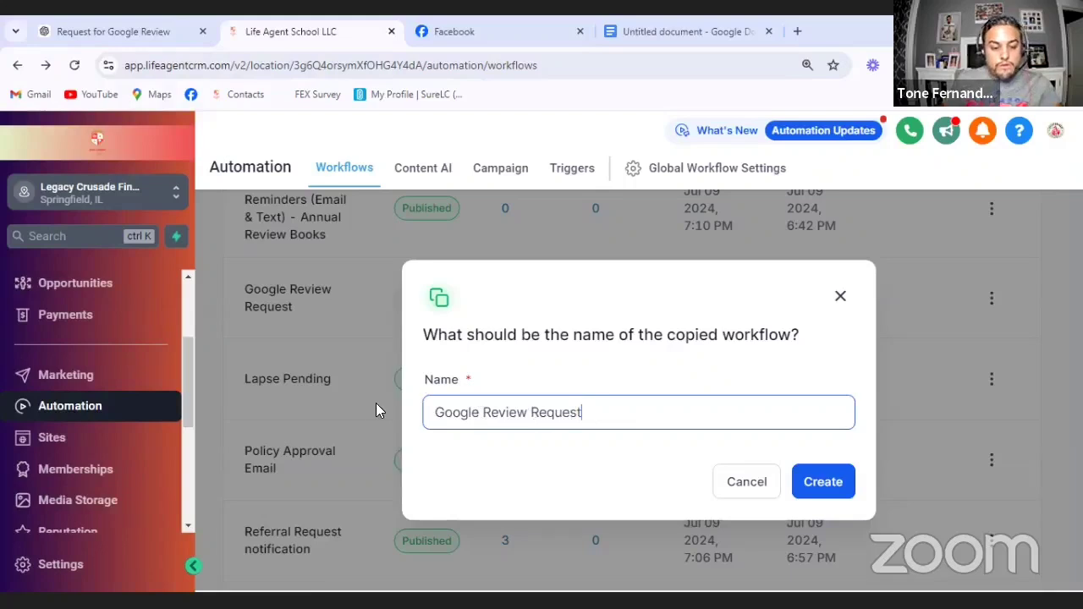
key(ctrl+a)
text(Ref)
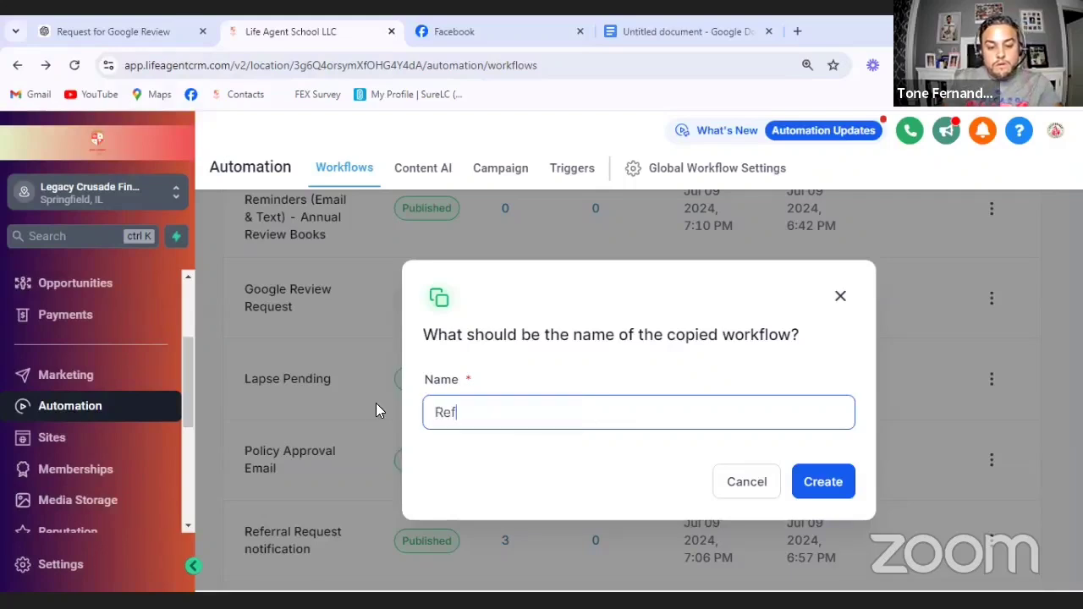
text(errals)
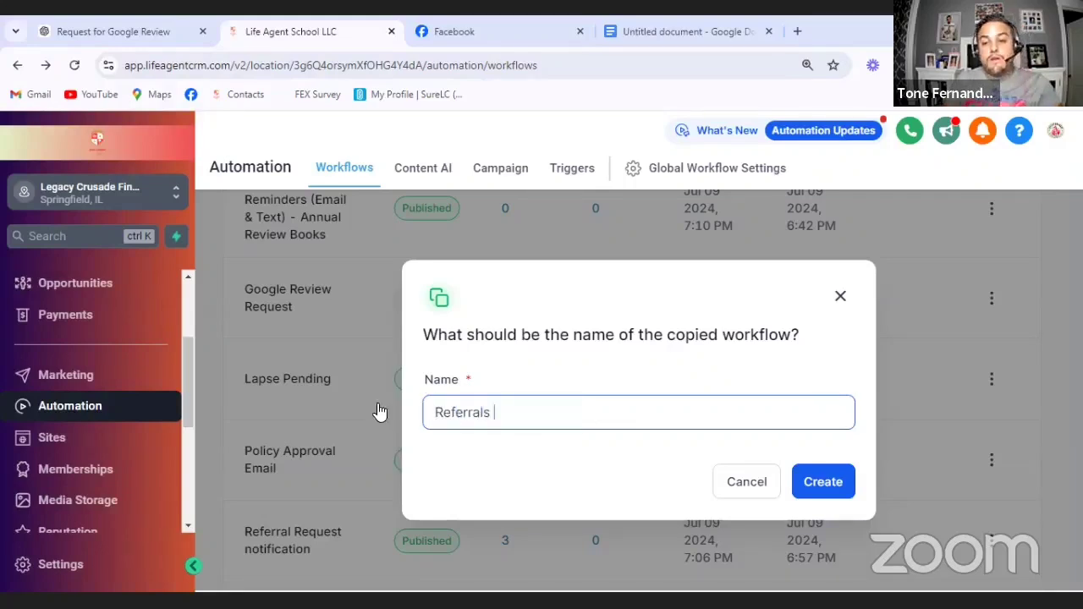
click(840, 479)
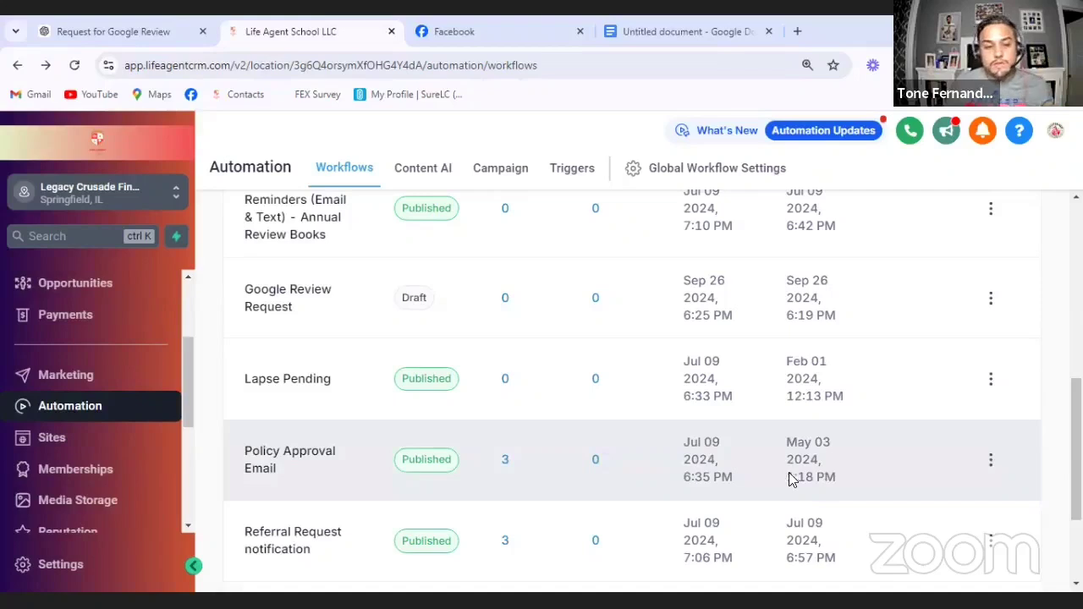
Find the new Referrals draft in the Client Folder's workflow list and open it for editing.
scroll(526, 500, down, 1)
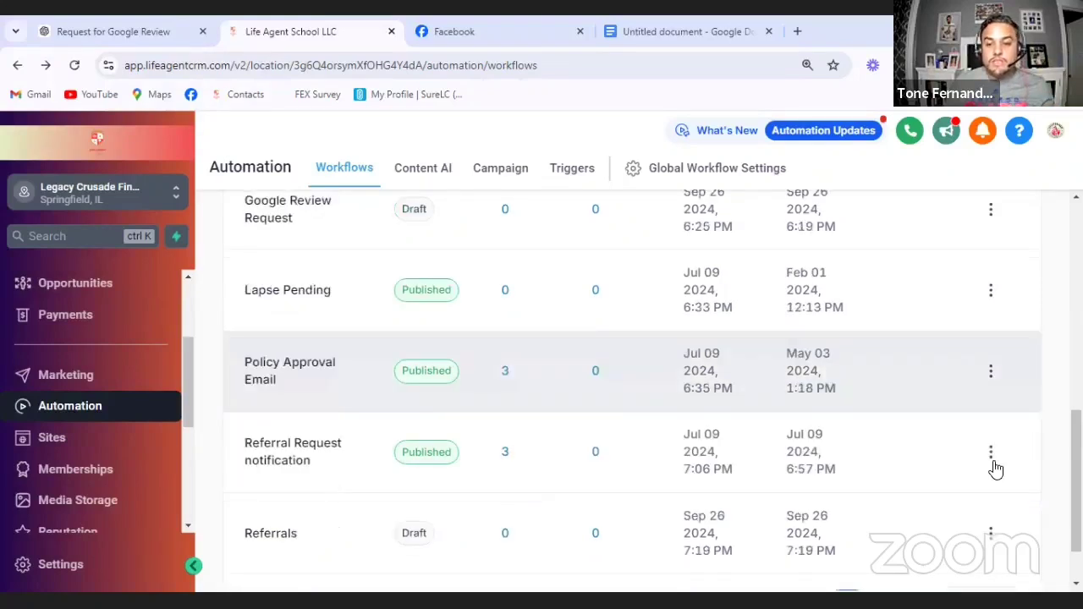
scroll(991, 466, down, 1)
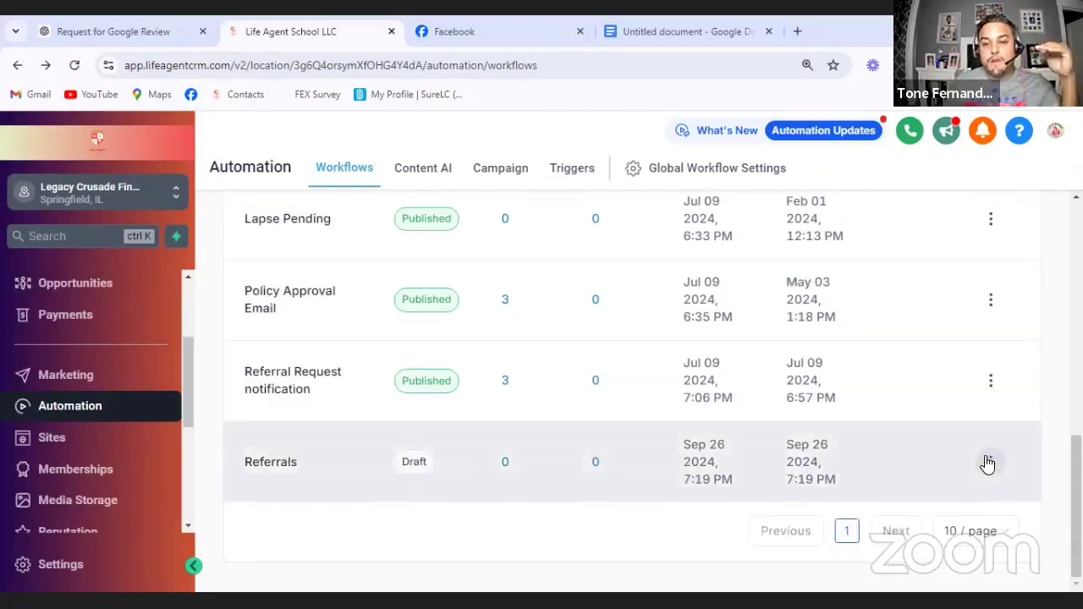
click(990, 462)
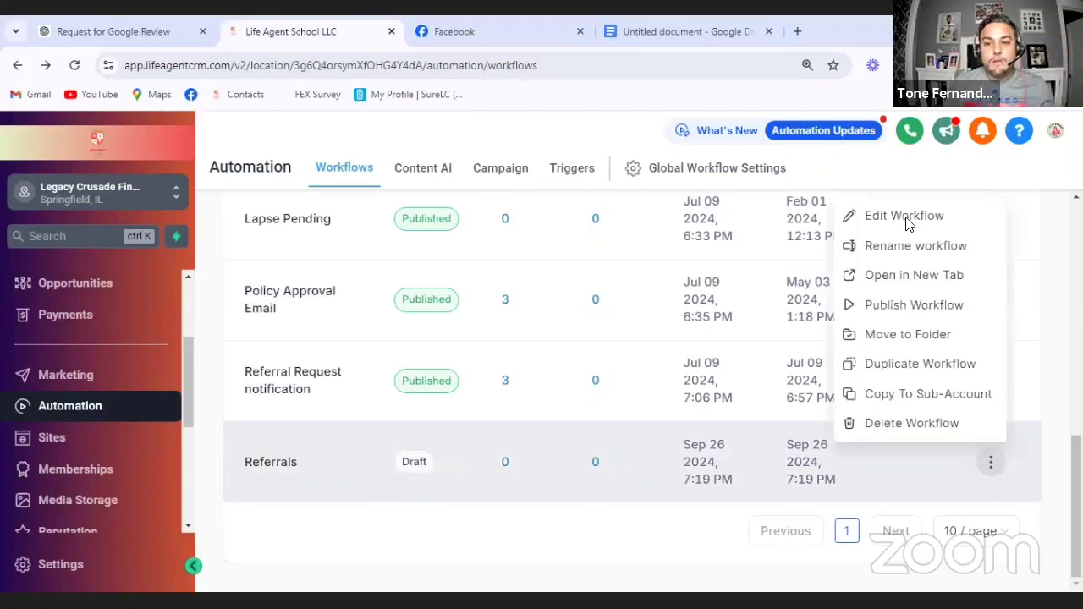
click(905, 218)
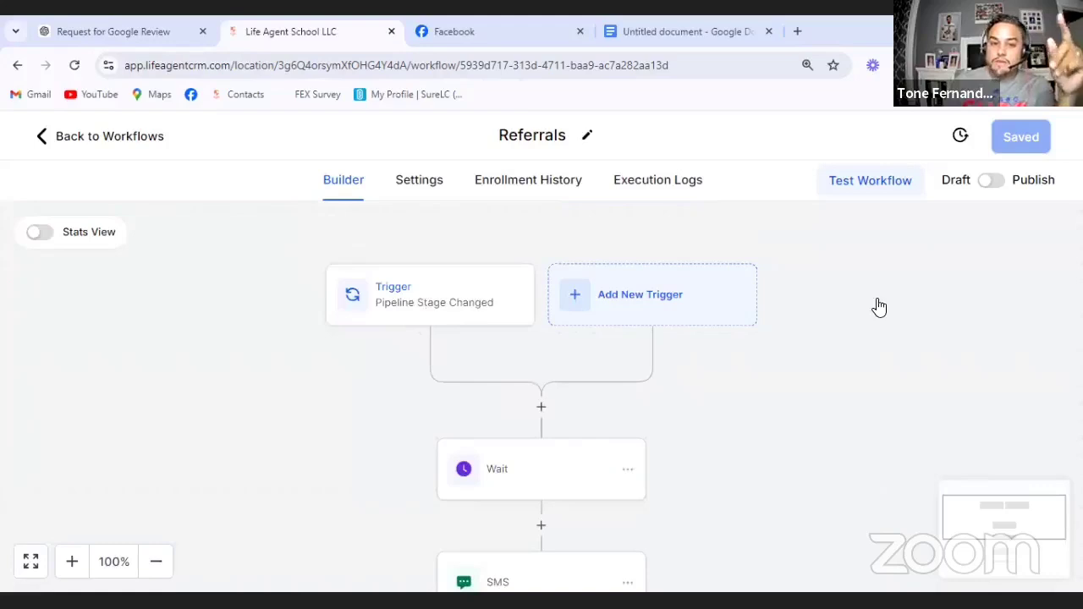
Set the Referrals workflow's Wait action to a time delay of 7 days and save the action.
scroll(880, 307, down, 1)
scroll(786, 336, down, 1)
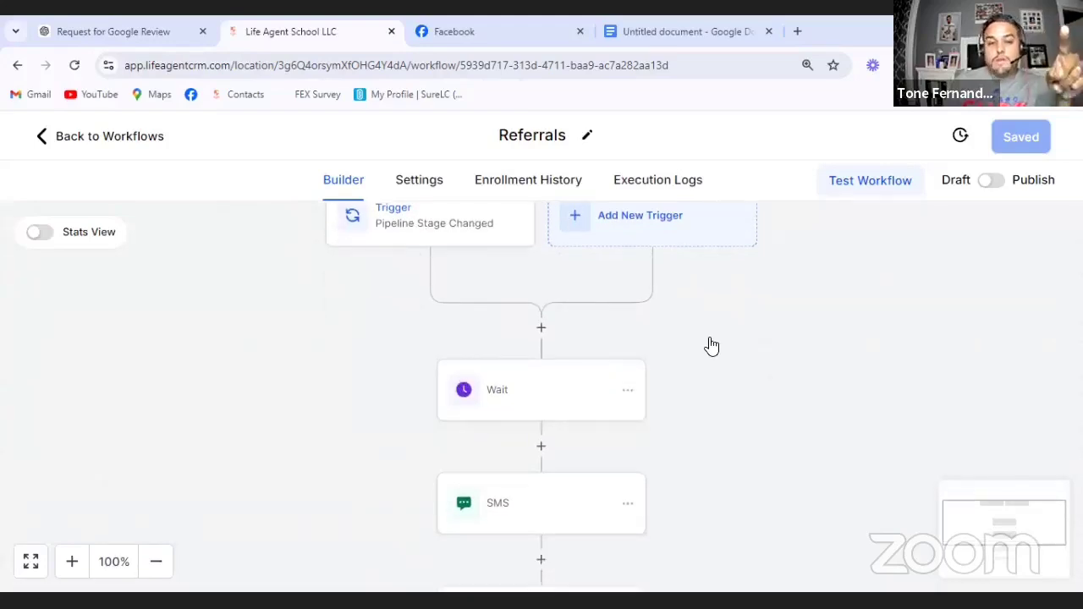
click(510, 394)
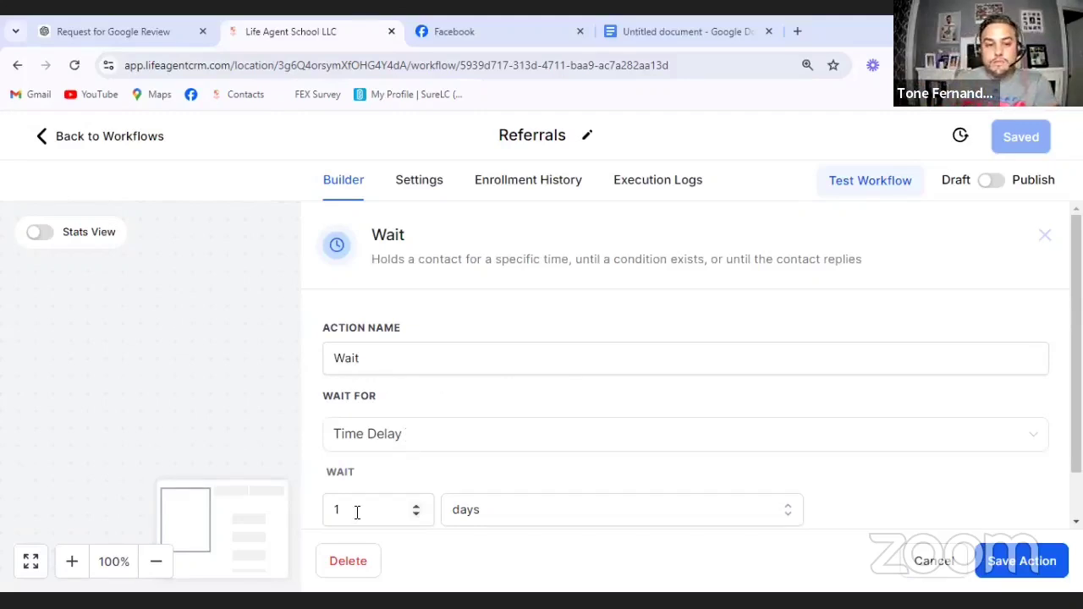
drag(343, 508, 294, 500)
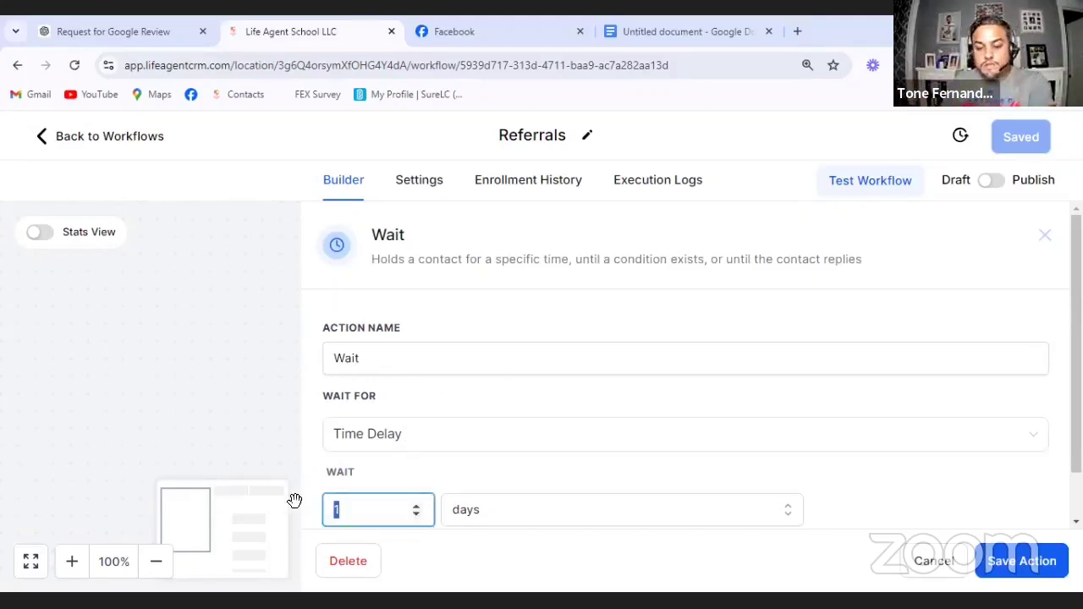
text(7)
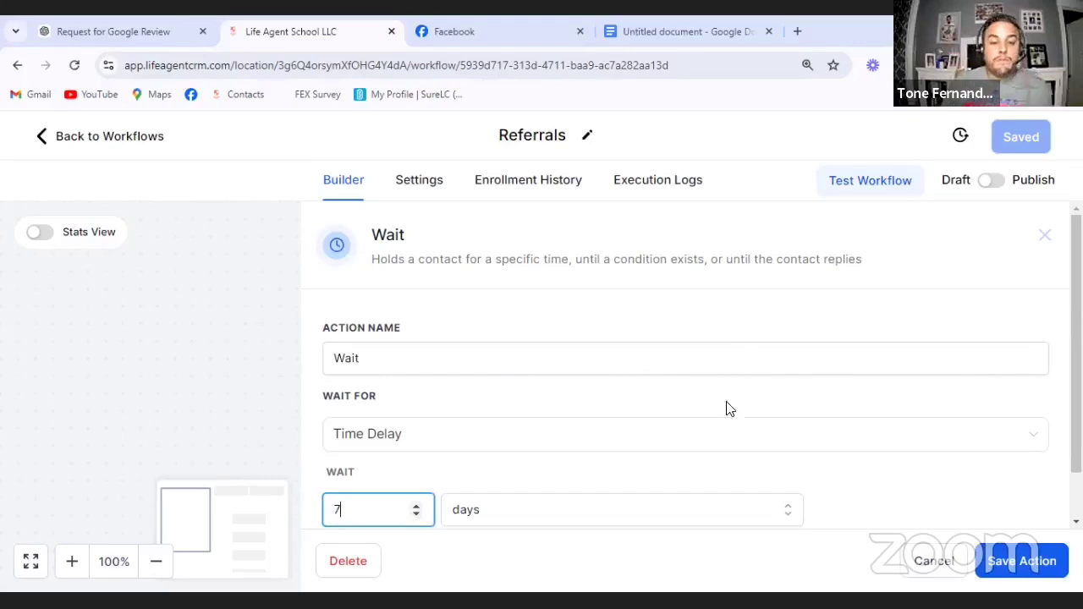
click(1025, 562)
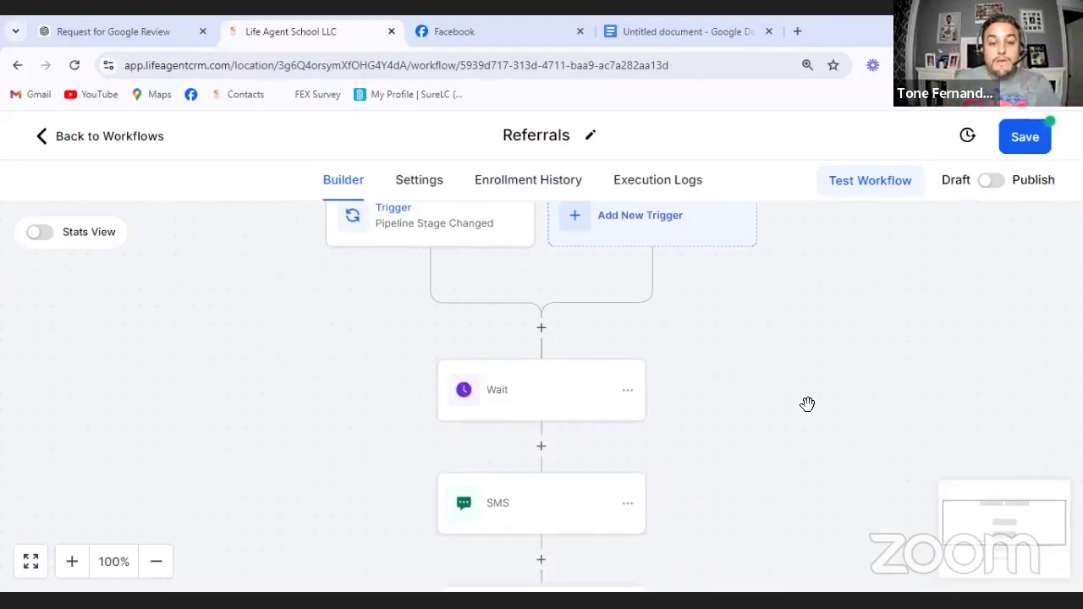
Open the SMS action, and in ChatGPT's Google review conversation submit the prompt "do the same but asking for referrals".
scroll(863, 430, down, 1)
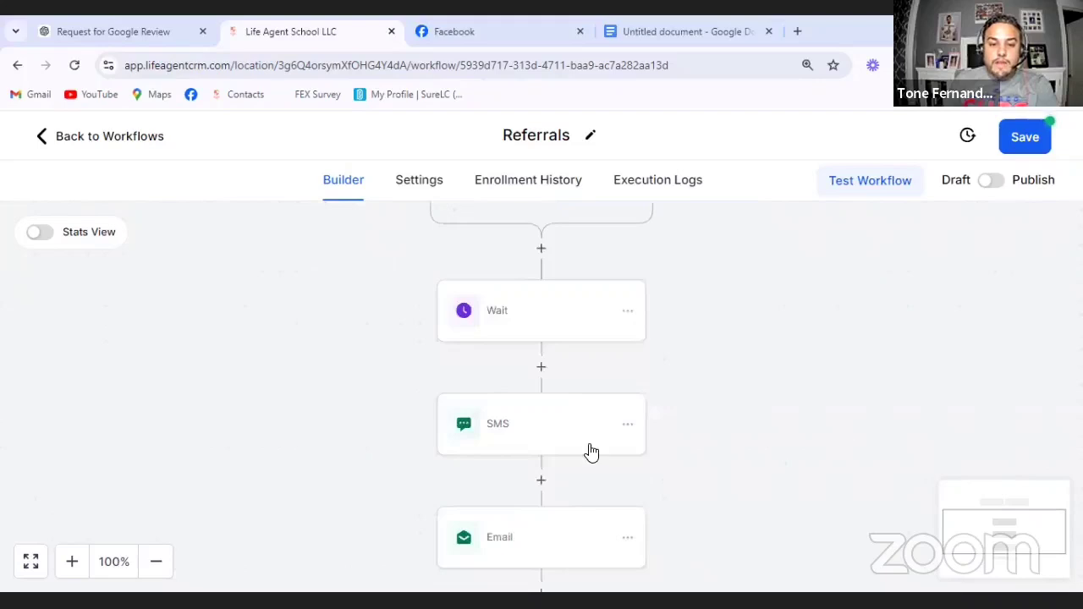
click(535, 437)
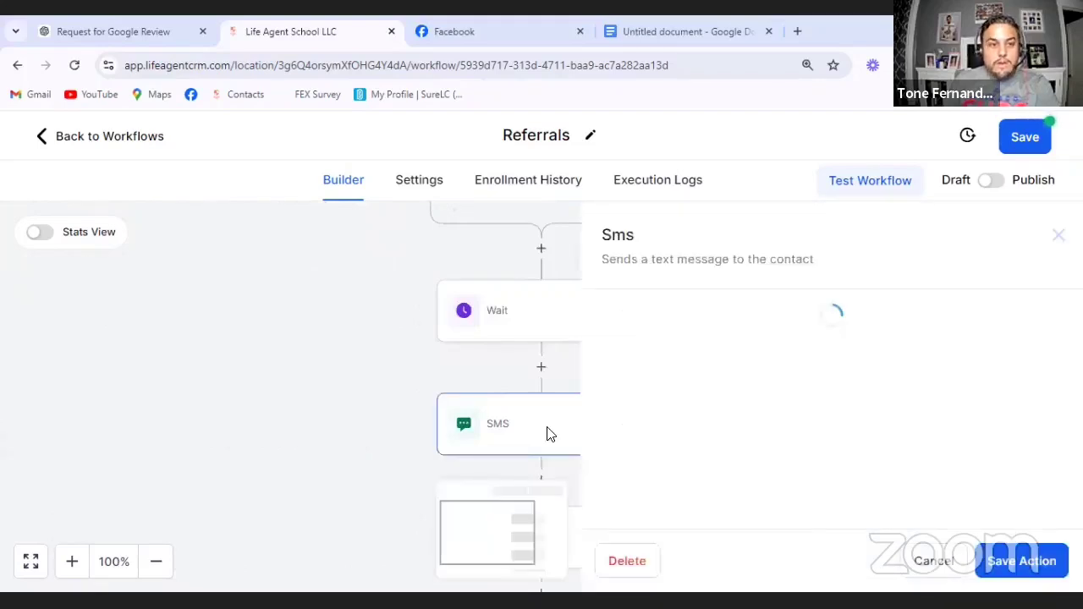
click(135, 34)
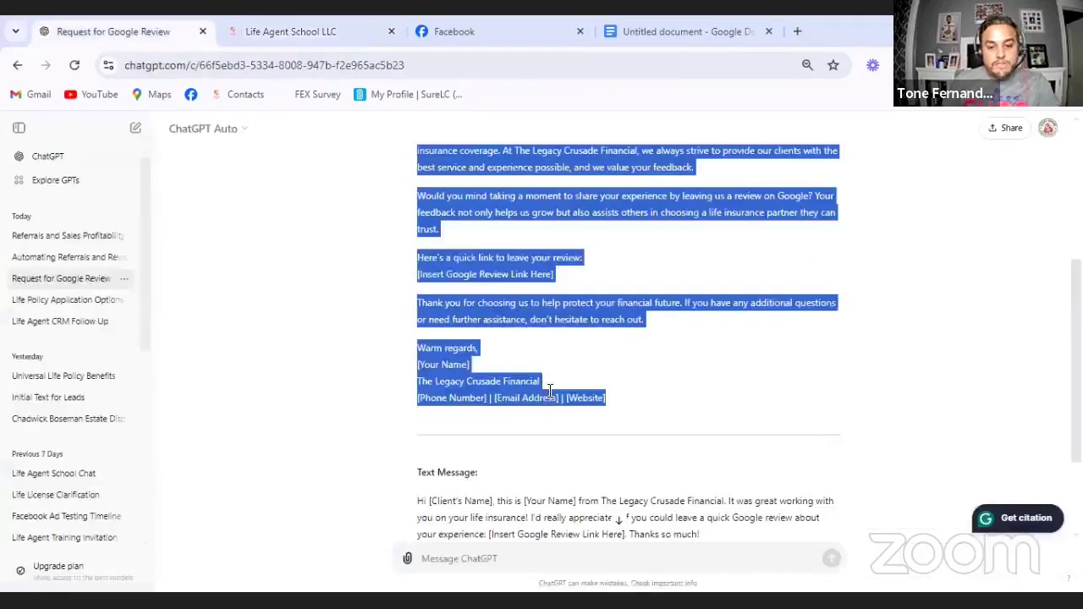
click(483, 554)
scroll(484, 554, down, 2)
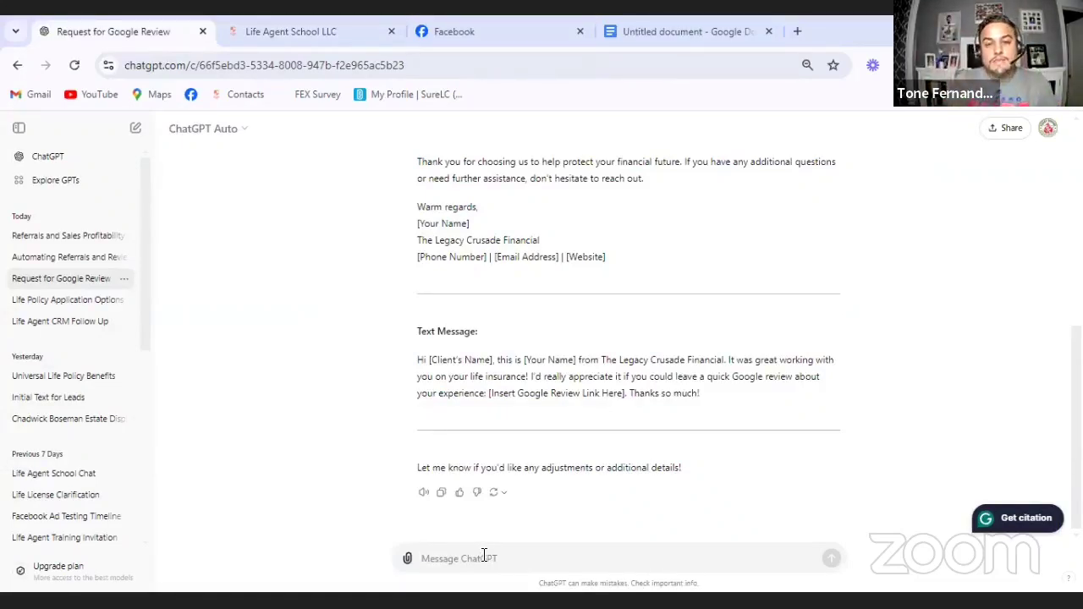
text(do the same but fo)
key(BackSpace)
text(asking for referrals)
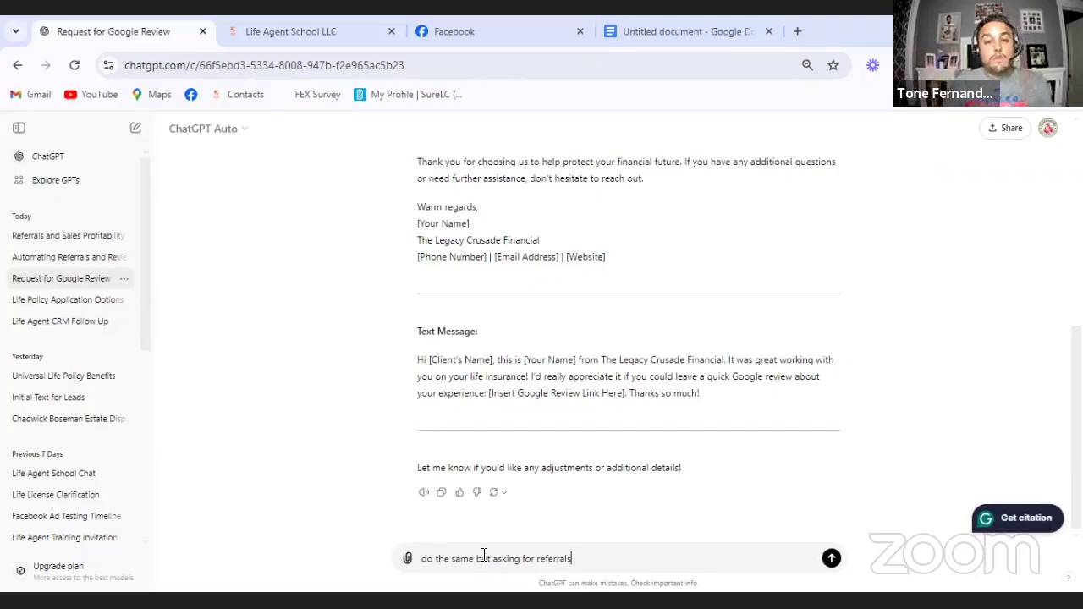
key(Return)
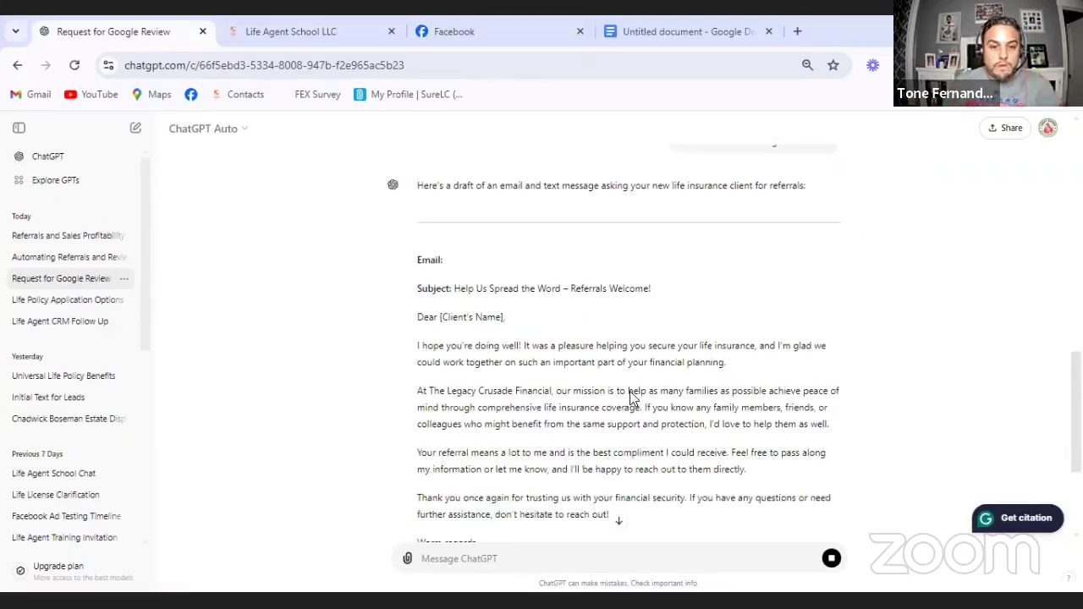
Copy the whole referral text message from ChatGPT's new reply.
scroll(631, 396, down, 3)
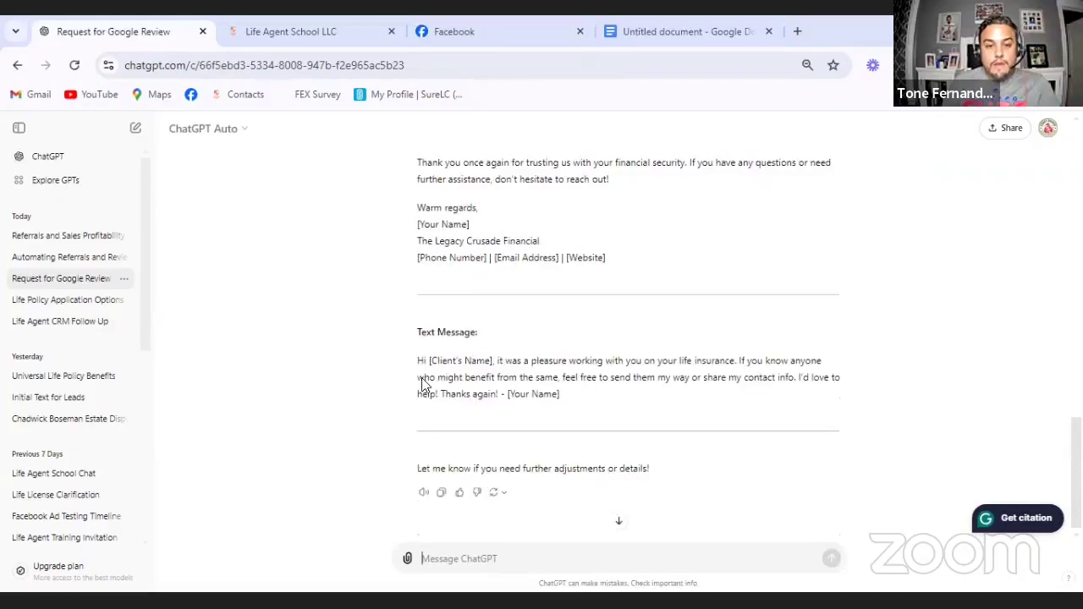
drag(473, 399, 415, 369)
triple_click(474, 378)
key(ctrl+c)
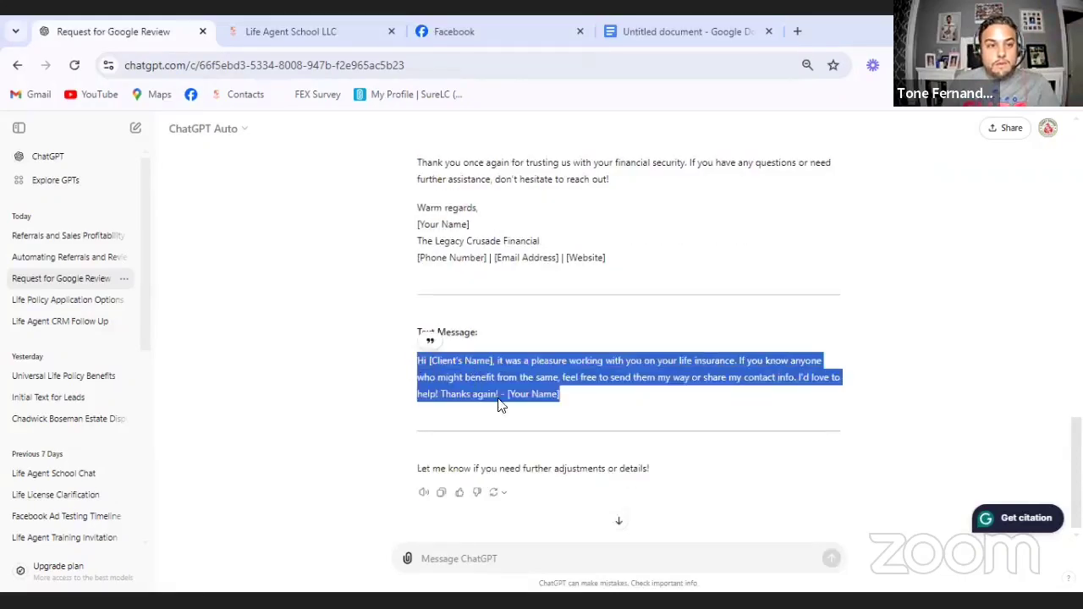
Back in the CRM, replace the SMS action's Google review message with the copied referral text and save the action.
click(293, 36)
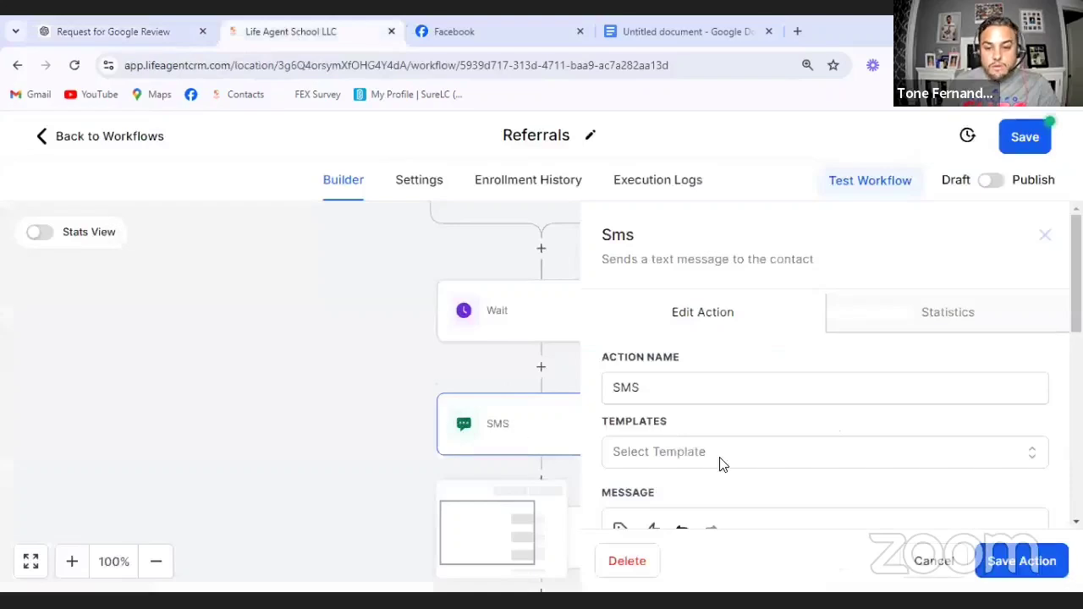
scroll(719, 461, down, 1)
scroll(716, 459, down, 4)
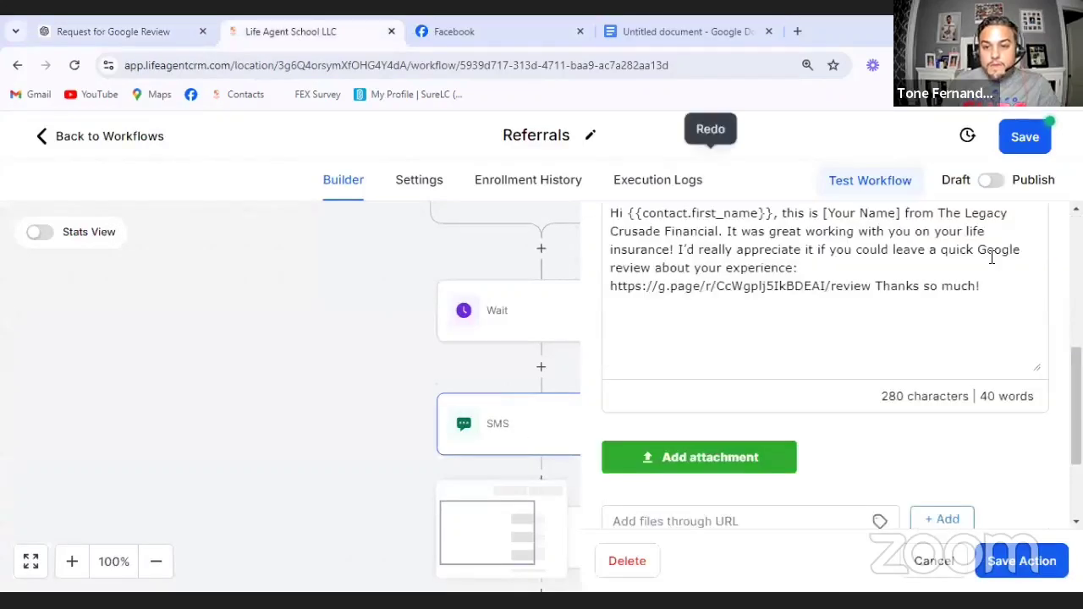
scroll(893, 260, down, 1)
drag(617, 211, 603, 260)
key(ctrl+v)
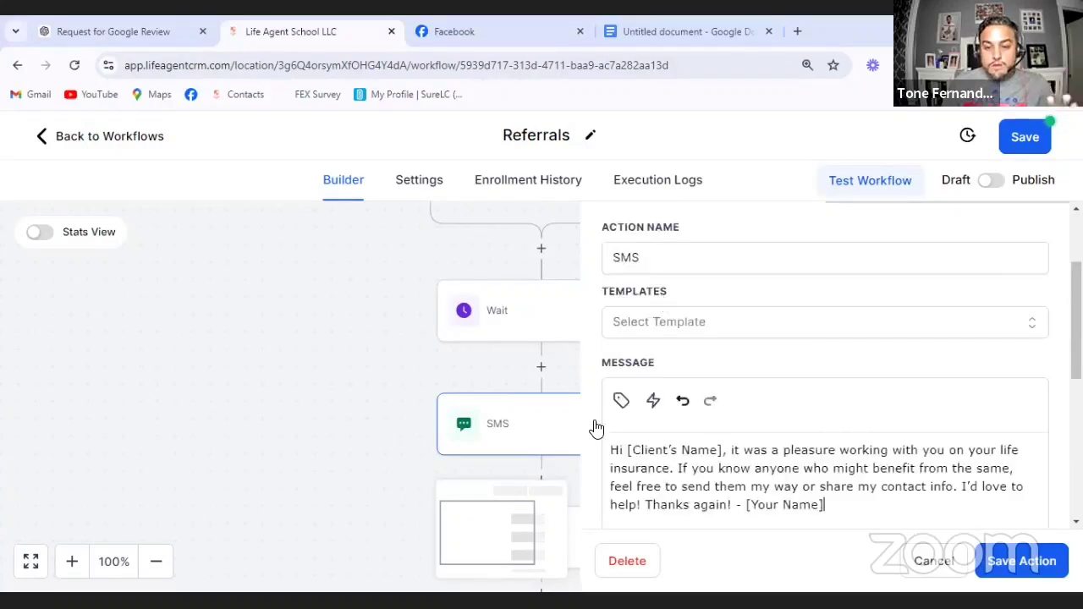
click(1022, 562)
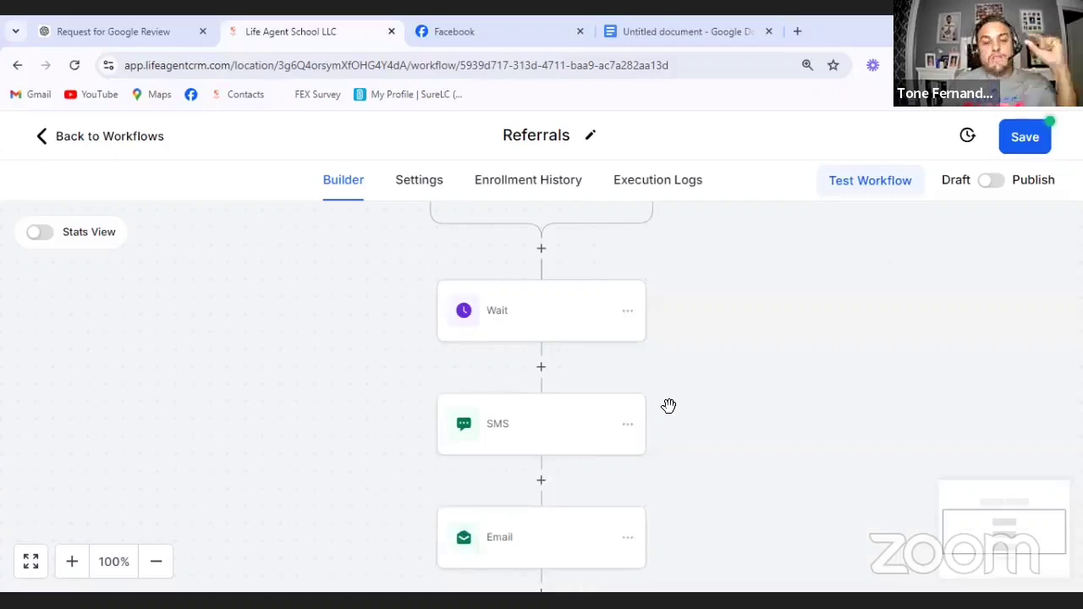
Open the workflow's Email action, and in ChatGPT copy the referral email's subject "Help Us Spread the Word – Referrals Welcome!".
scroll(666, 410, down, 1)
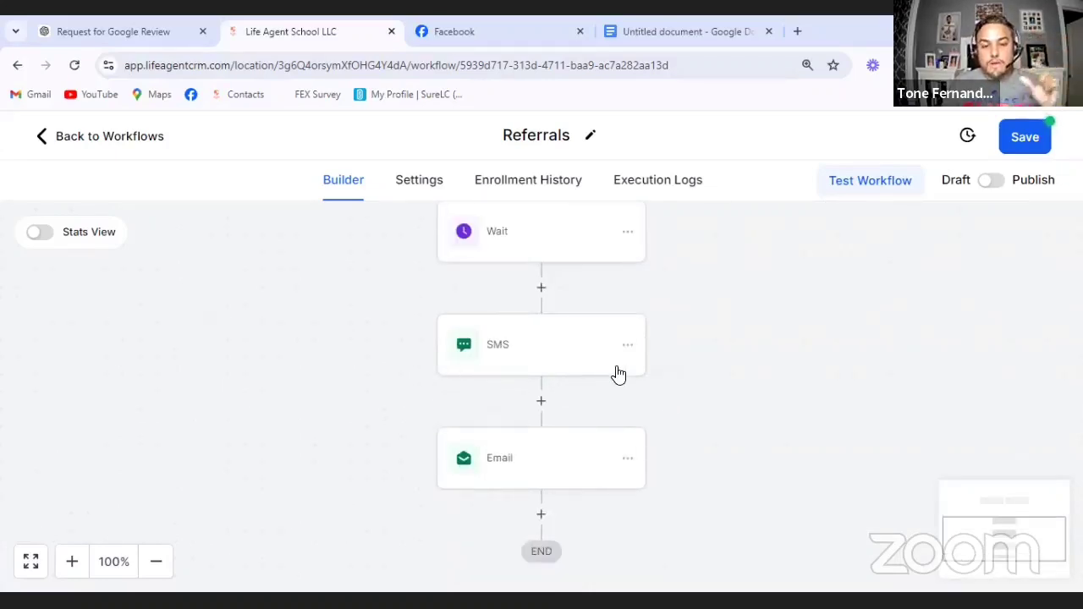
scroll(528, 418, down, 1)
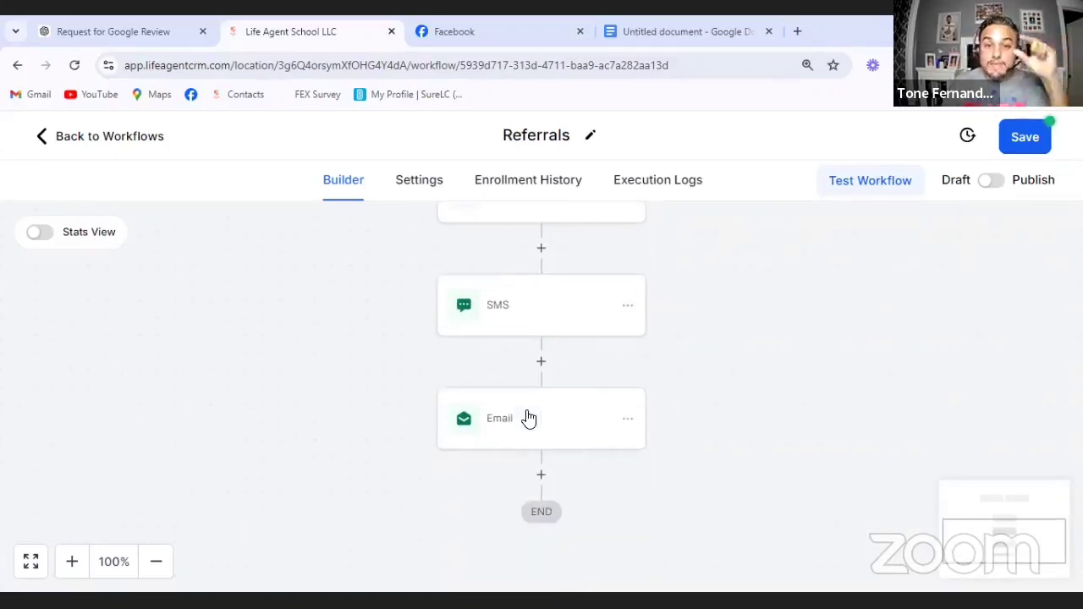
click(528, 418)
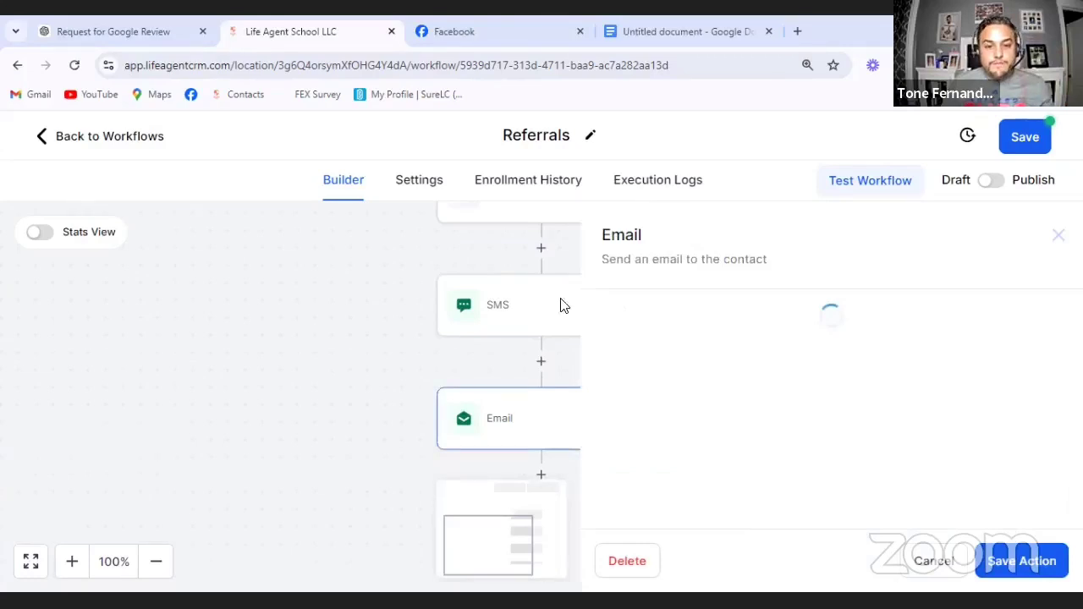
click(125, 32)
drag(653, 271, 459, 275)
click(668, 266)
drag(668, 271, 454, 273)
key(ctrl+c)
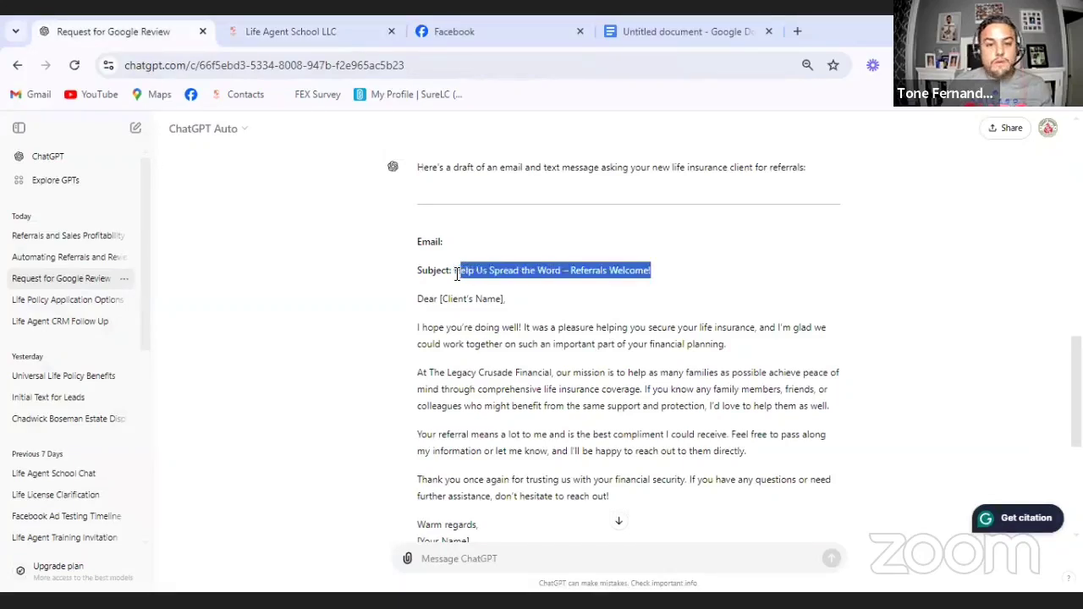
right_click(480, 281)
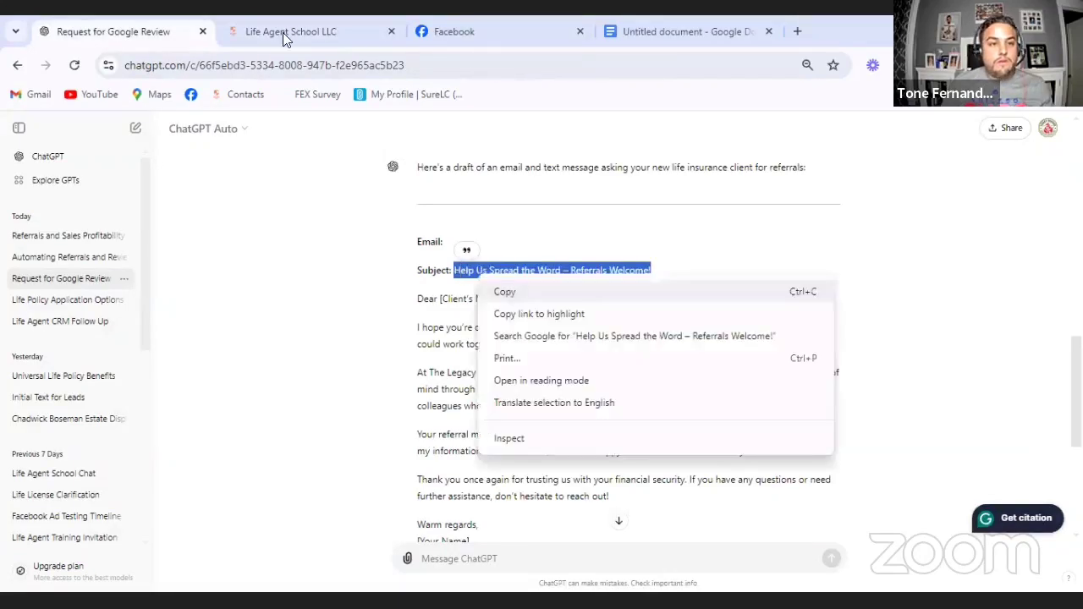
Back in the CRM, replace the Email action's subject with the copied "Help Us Spread the Word – Referrals Welcome!".
click(287, 32)
click(698, 386)
scroll(695, 386, down, 2)
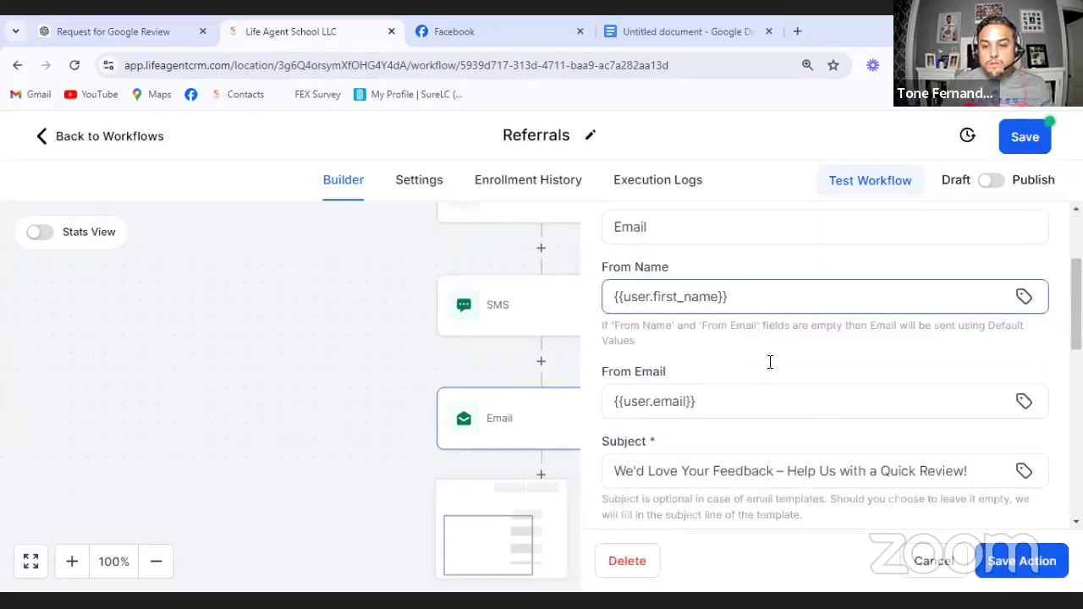
scroll(939, 320, down, 2)
triple_click(619, 314)
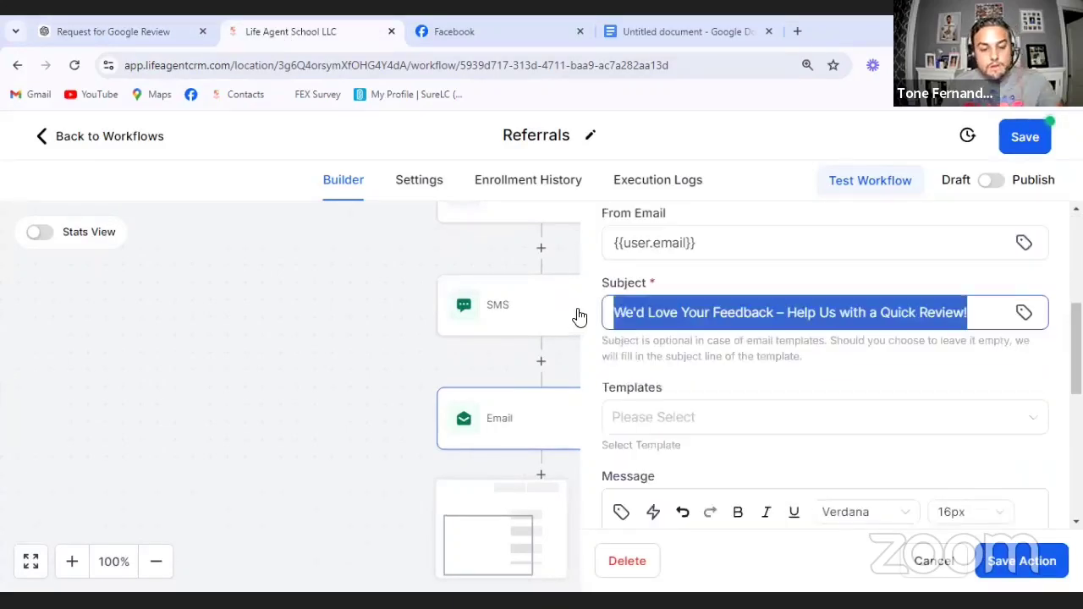
key(ctrl+v)
In ChatGPT, copy the referral email body from "Dear [Client's Name]" through "[Your Name]", and return to the CRM's email message.
scroll(639, 455, down, 2)
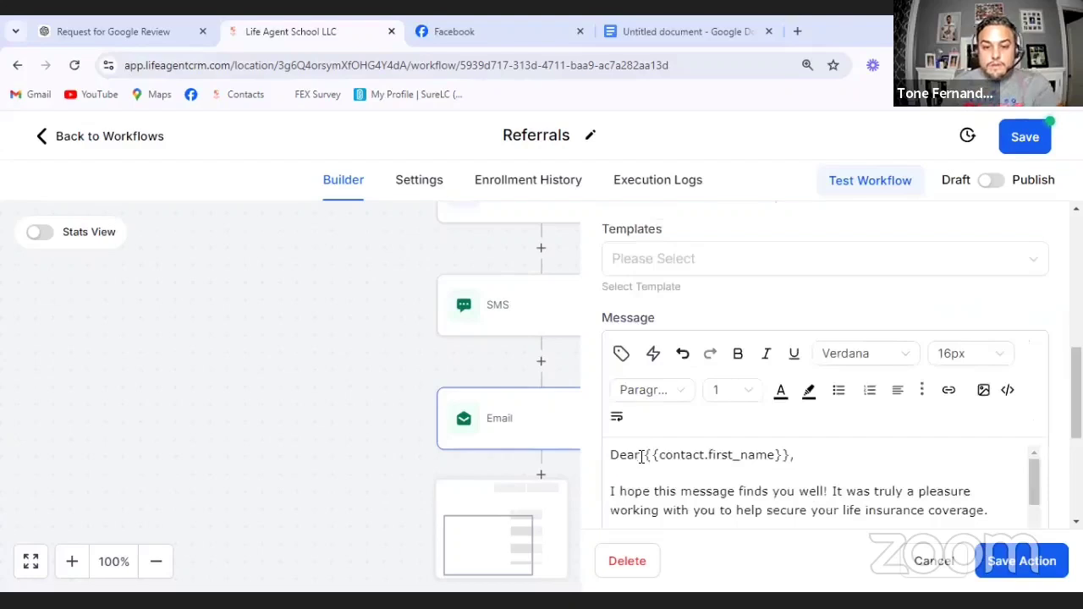
scroll(669, 467, down, 3)
scroll(666, 481, up, 3)
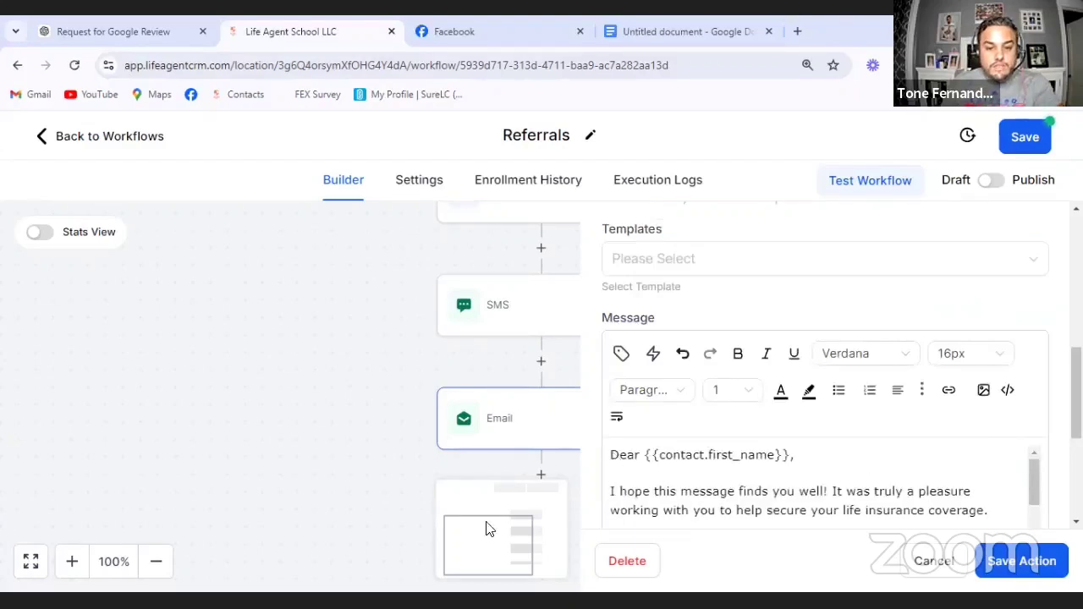
key(ctrl+shift+Tab)
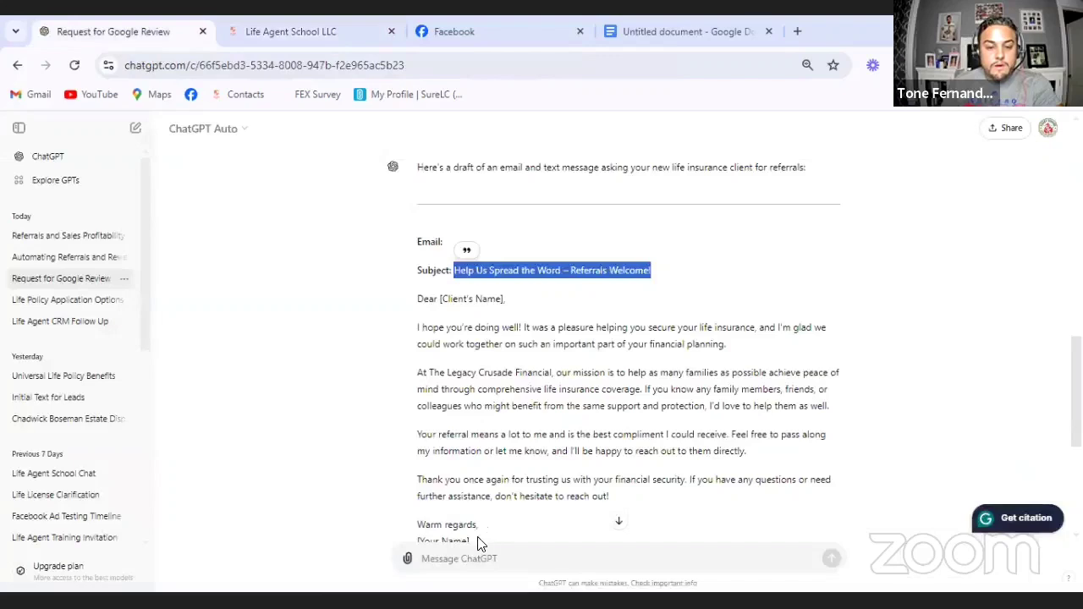
drag(425, 525, 479, 540)
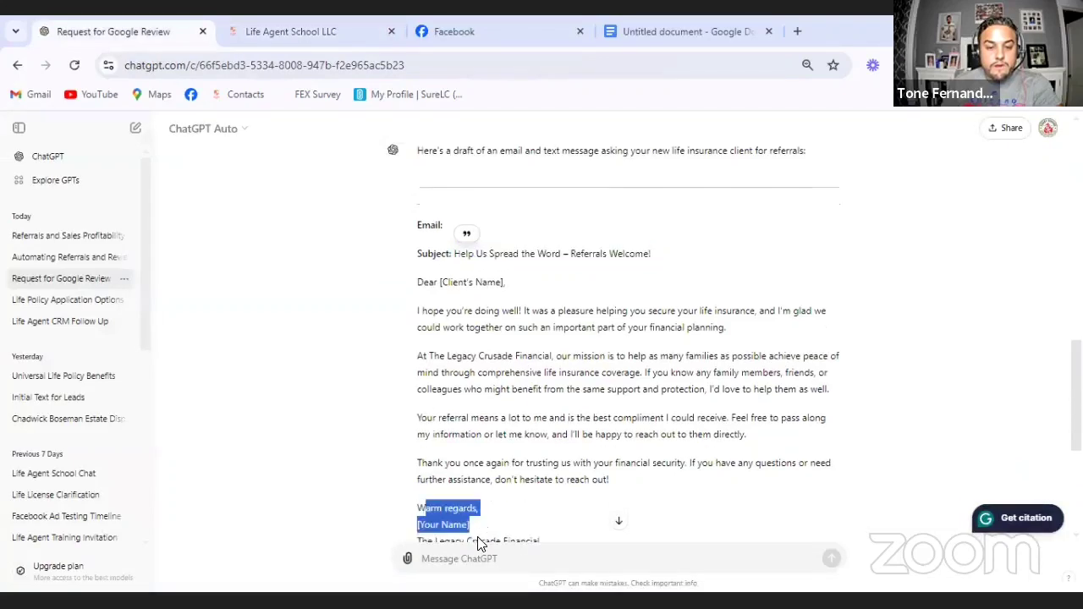
shift+click(419, 282)
right_click(434, 286)
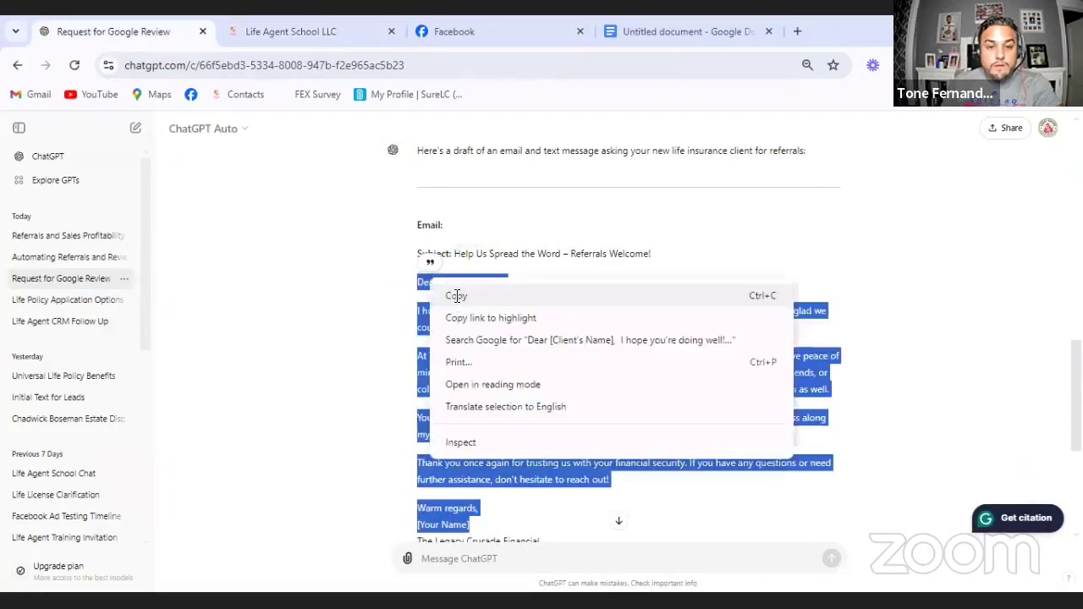
click(456, 295)
key(ctrl+Tab)
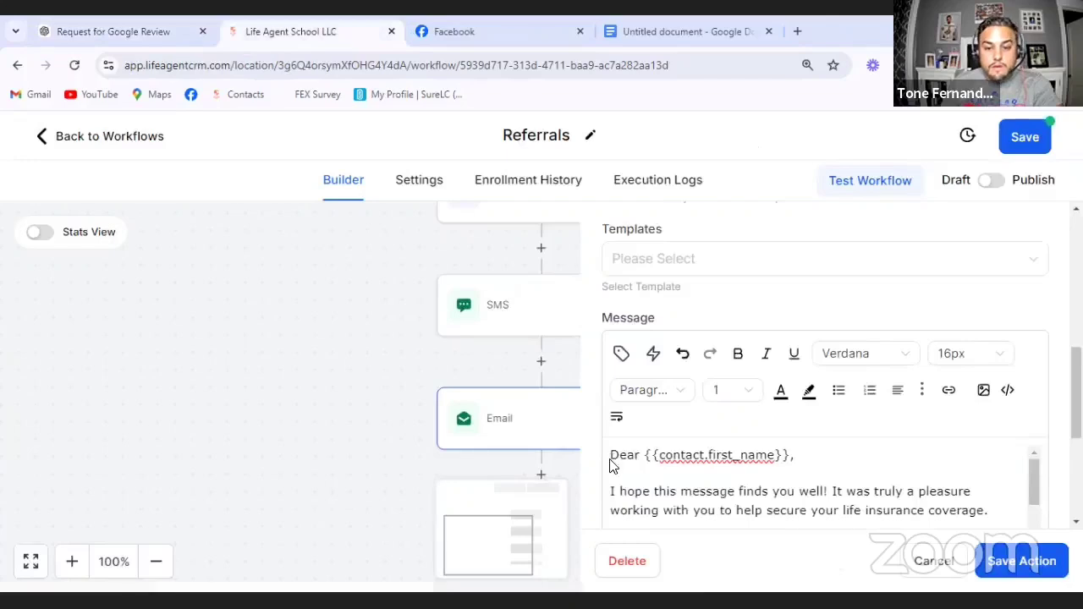
Replace the Email action's entire Google review message with the copied referral email and trim the excess at its end.
drag(611, 455, 764, 517)
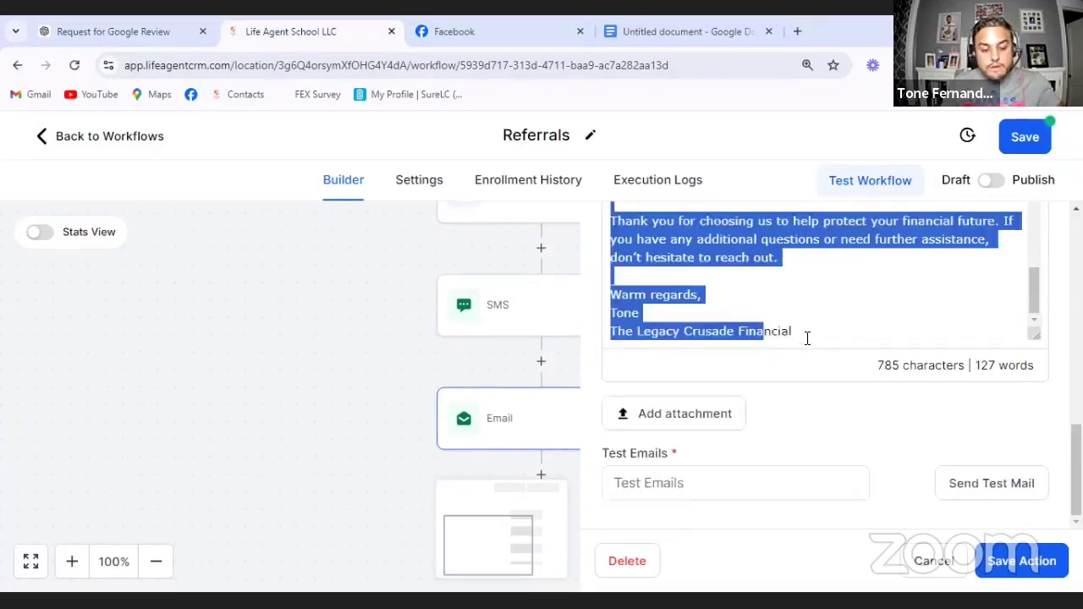
key(ctrl+v)
key(BackSpace)
key(BackSpace)
key(BackSpace)
key(BackSpace)
key(BackSpace)
scroll(750, 311, up, 5)
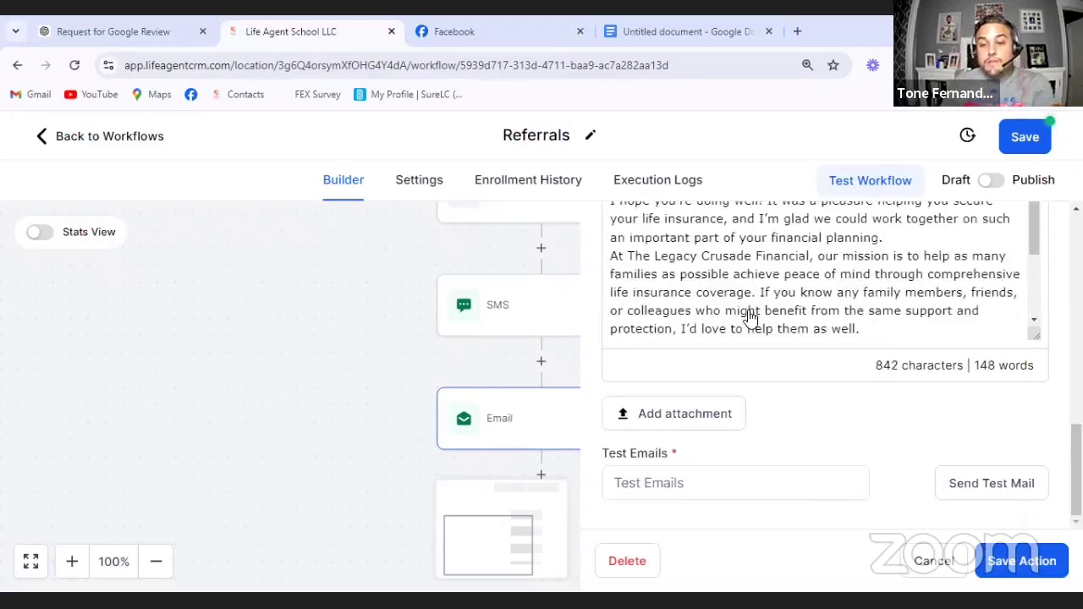
scroll(750, 315, up, 5)
scroll(749, 318, down, 1)
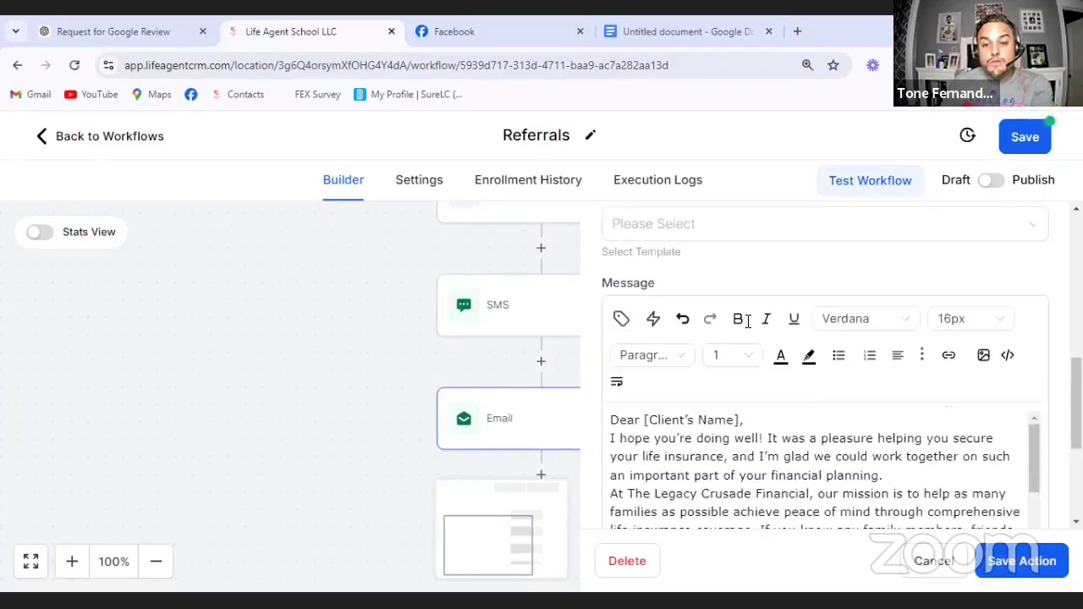
Replace the greeting's "[Client's Name]" placeholder with the contact's First Name custom value, keeping a space after "Dear".
scroll(747, 322, down, 2)
drag(739, 261, 674, 315)
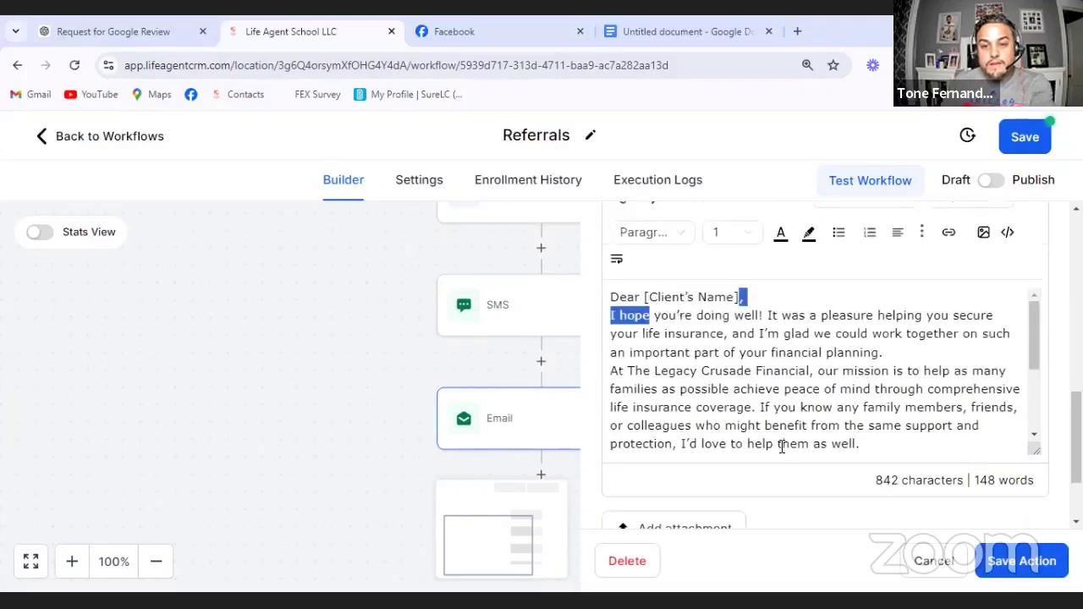
scroll(645, 417, up, 2)
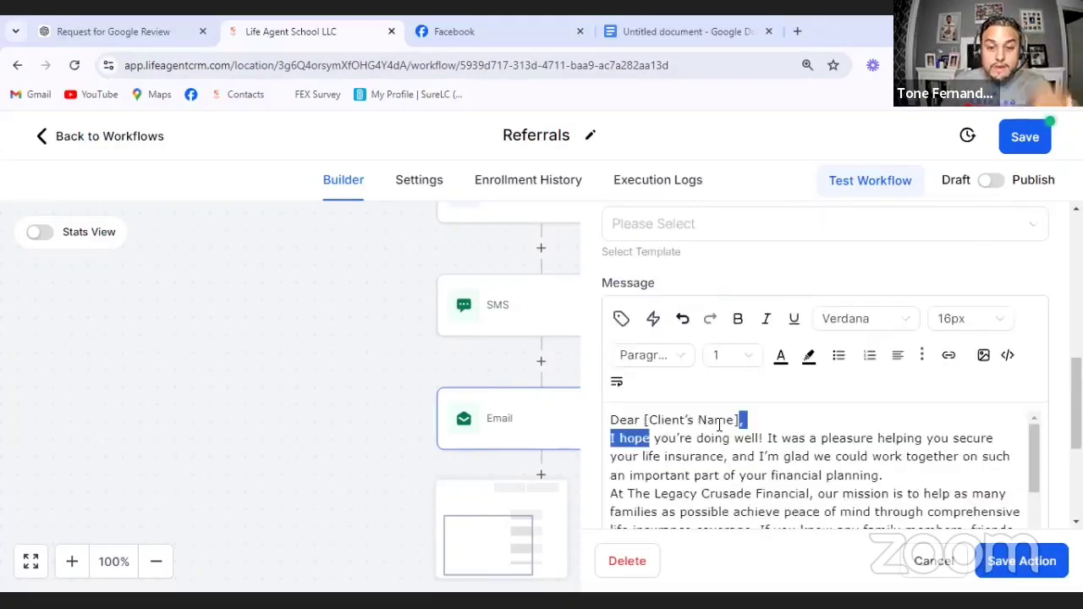
drag(643, 419, 734, 419)
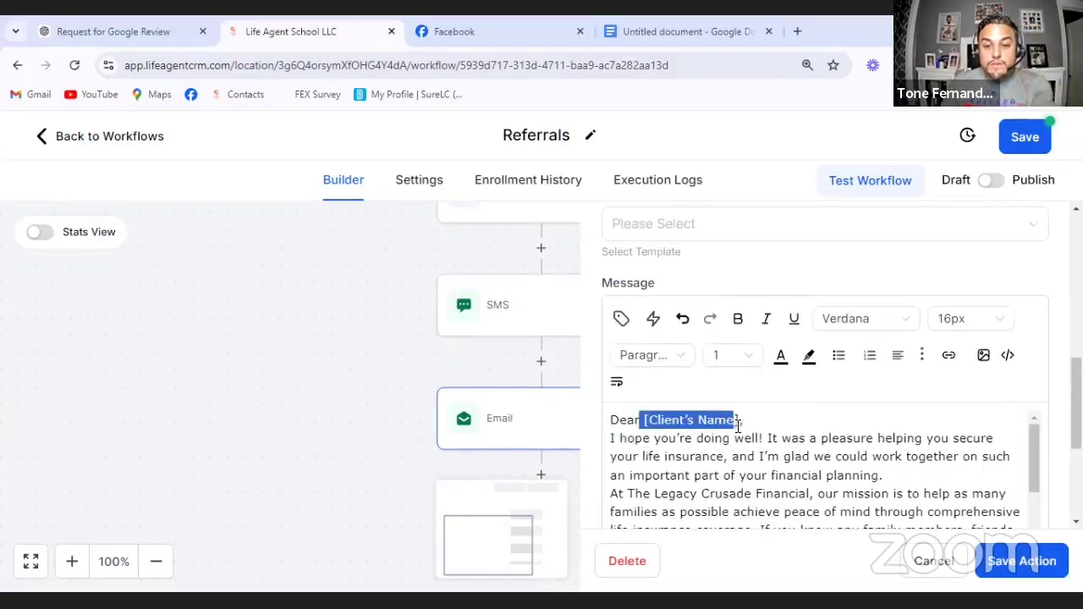
click(621, 319)
click(554, 413)
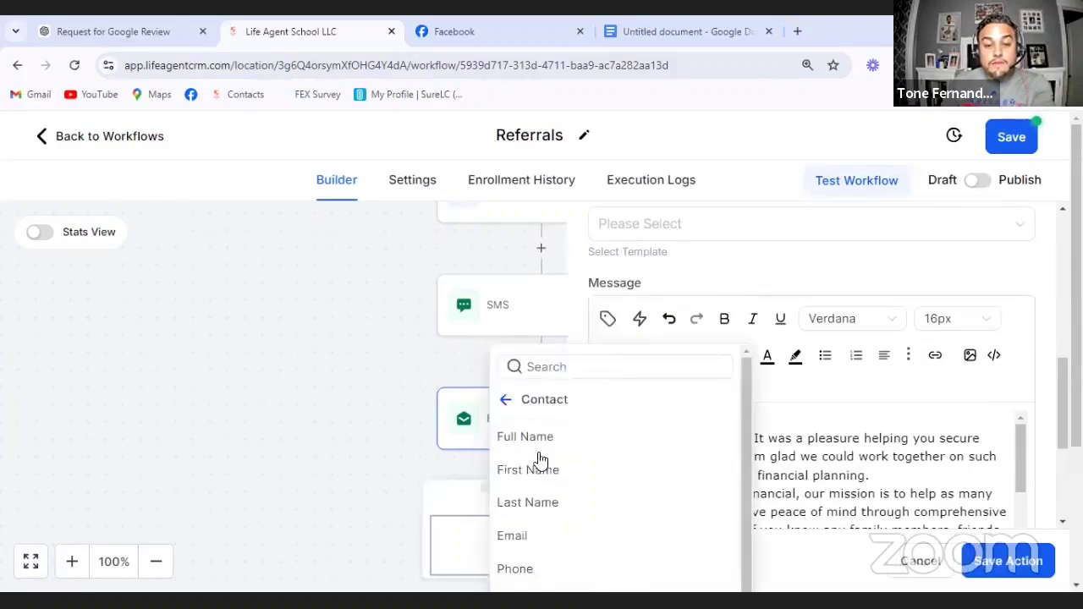
click(566, 465)
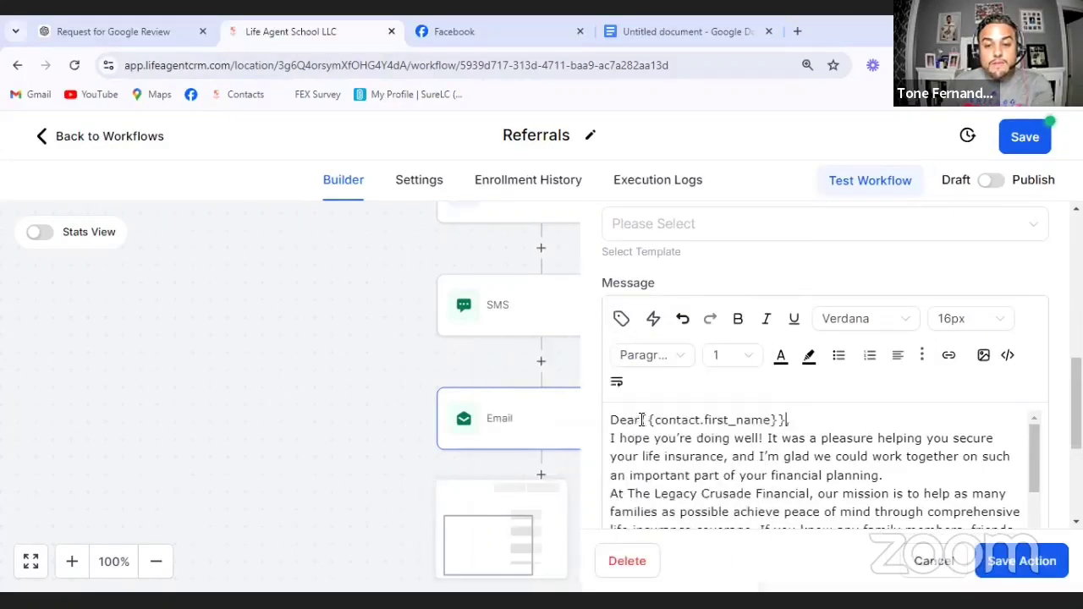
click(641, 419)
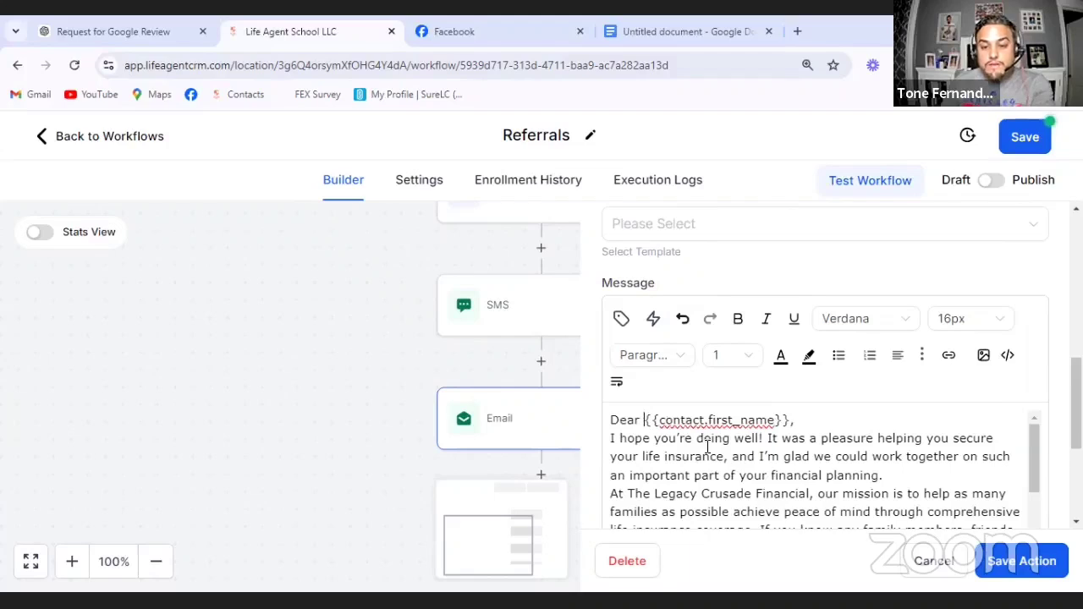
Replace "[Your Name]" with the sender's first name, add a blank line above "Warm regards," and save the Email action.
scroll(707, 448, down, 2)
scroll(707, 448, down, 2)
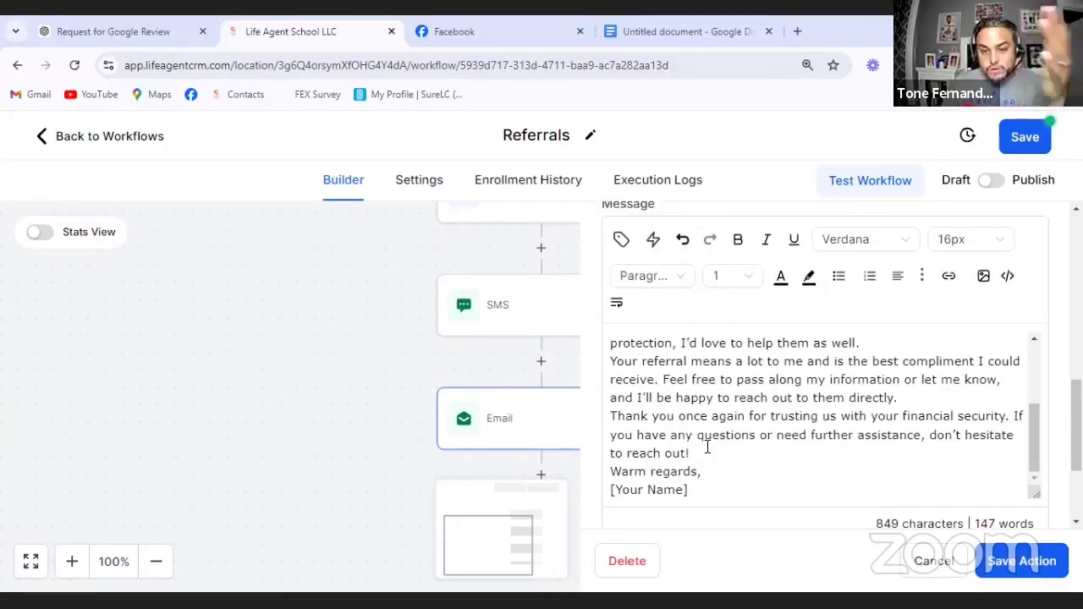
triple_click(619, 489)
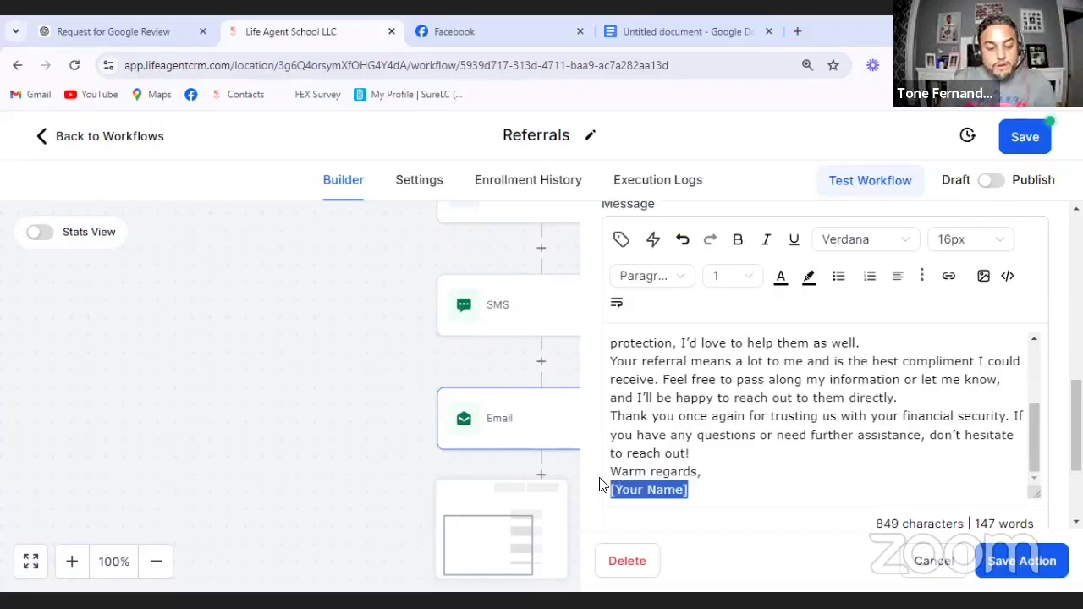
text(Tone)
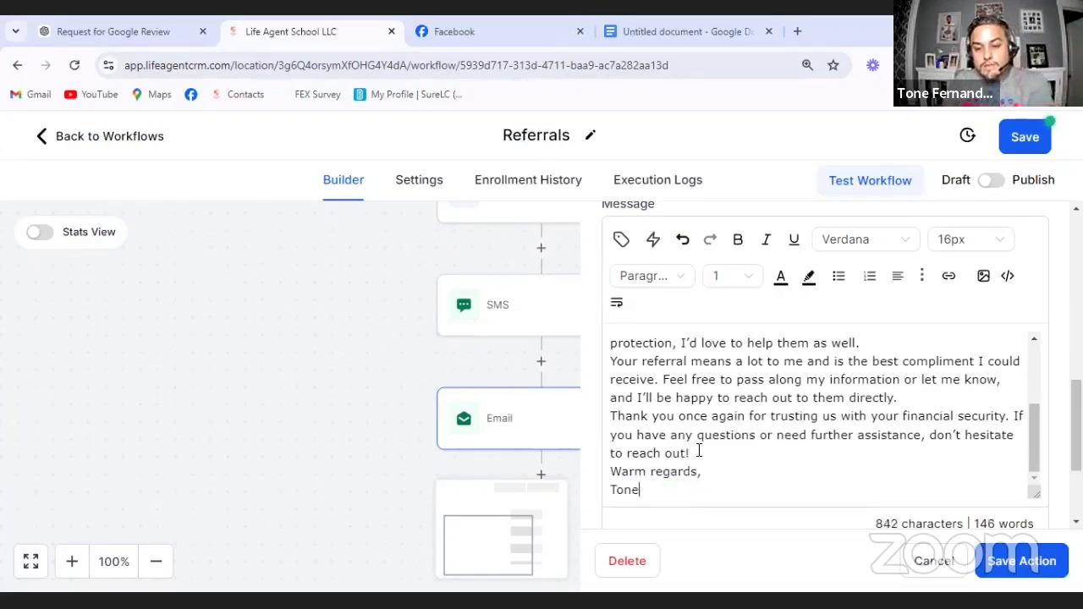
click(692, 453)
key(Return)
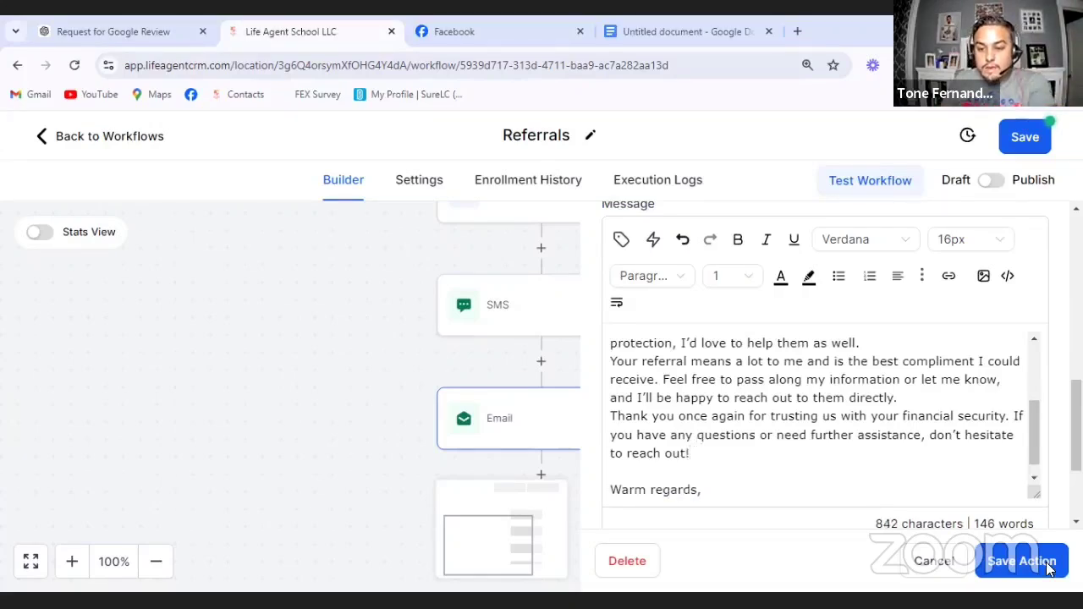
click(1024, 558)
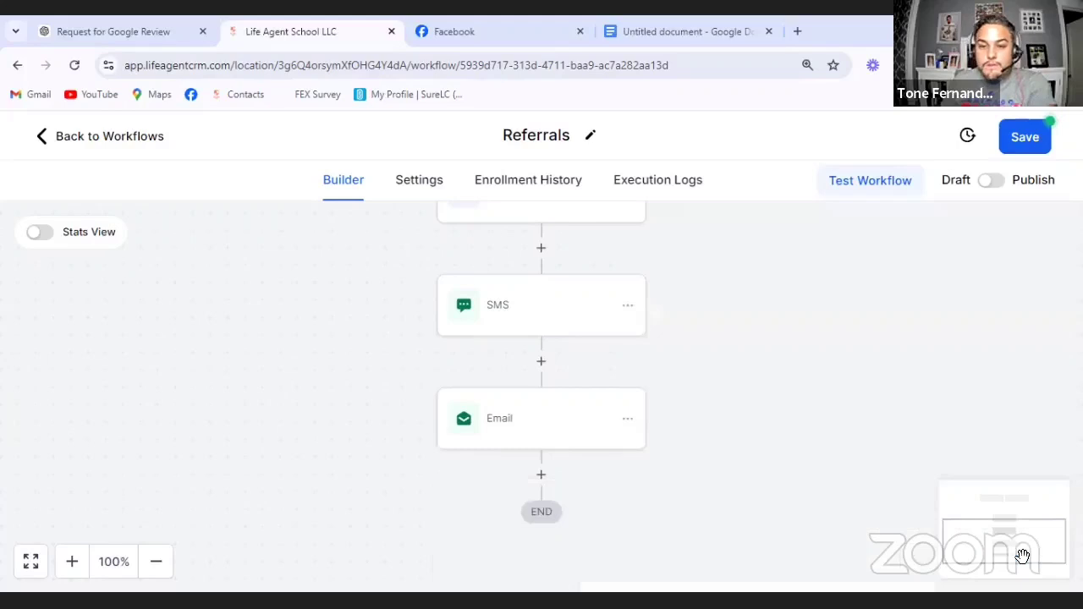
Review the Referrals workflow from its trigger through its actions, save the workflow and dismiss the notification.
scroll(826, 455, up, 2)
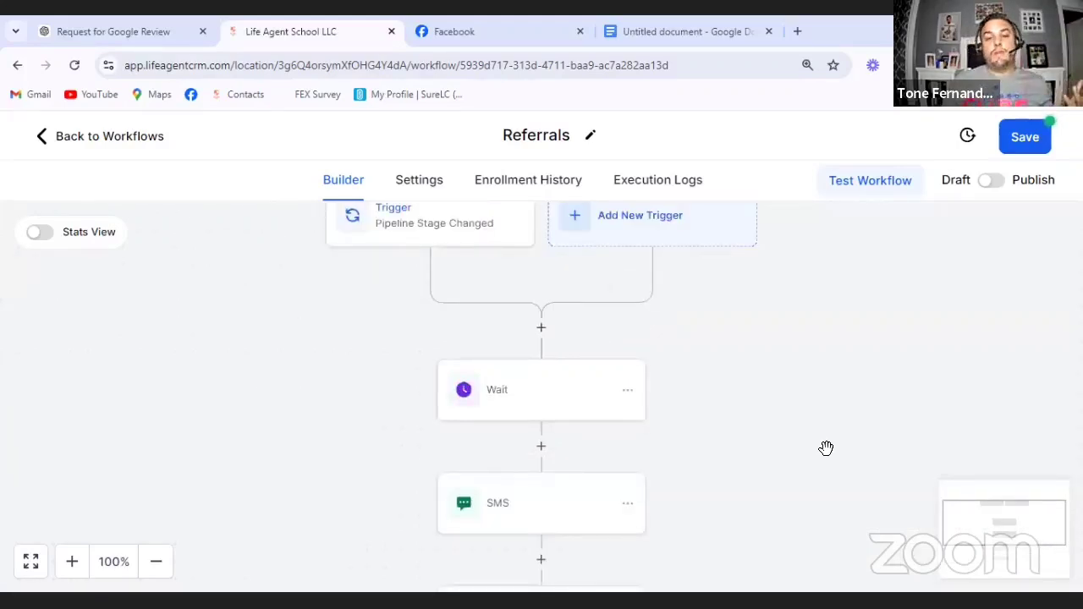
scroll(423, 328, up, 1)
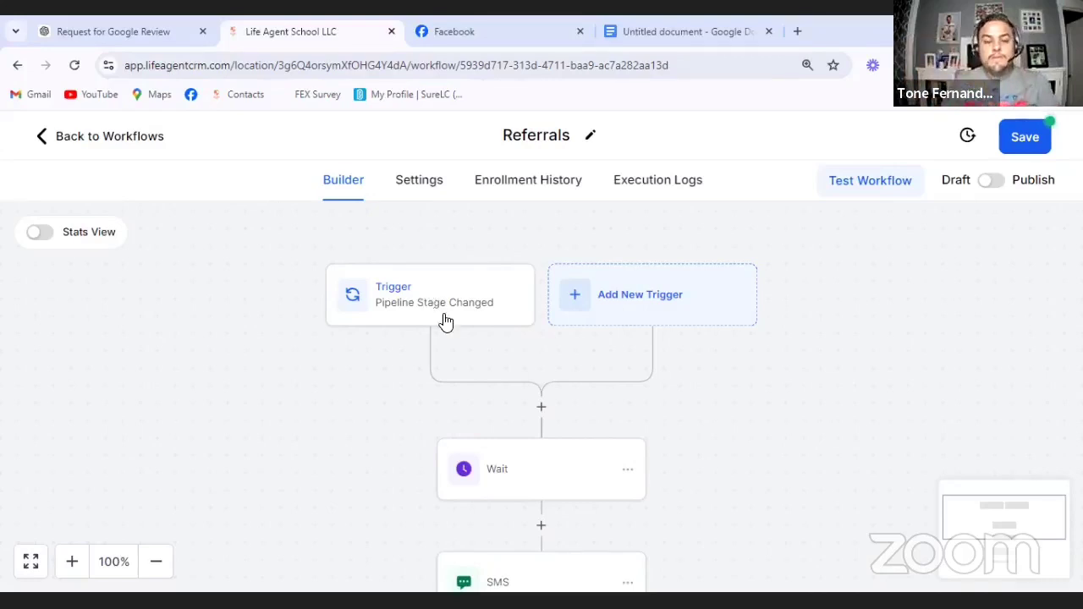
scroll(437, 325, down, 1)
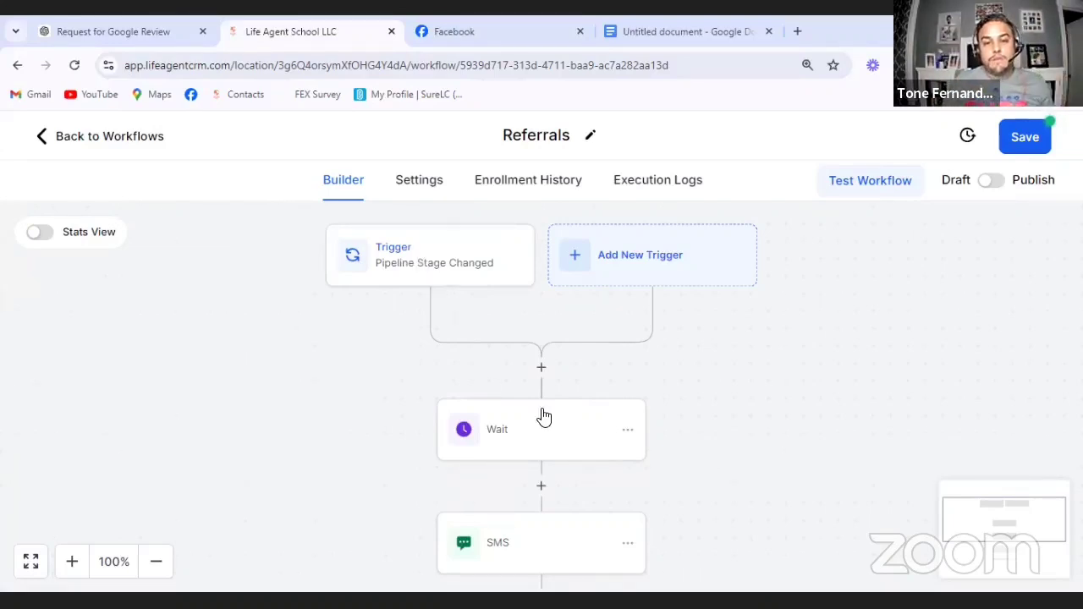
scroll(543, 416, down, 1)
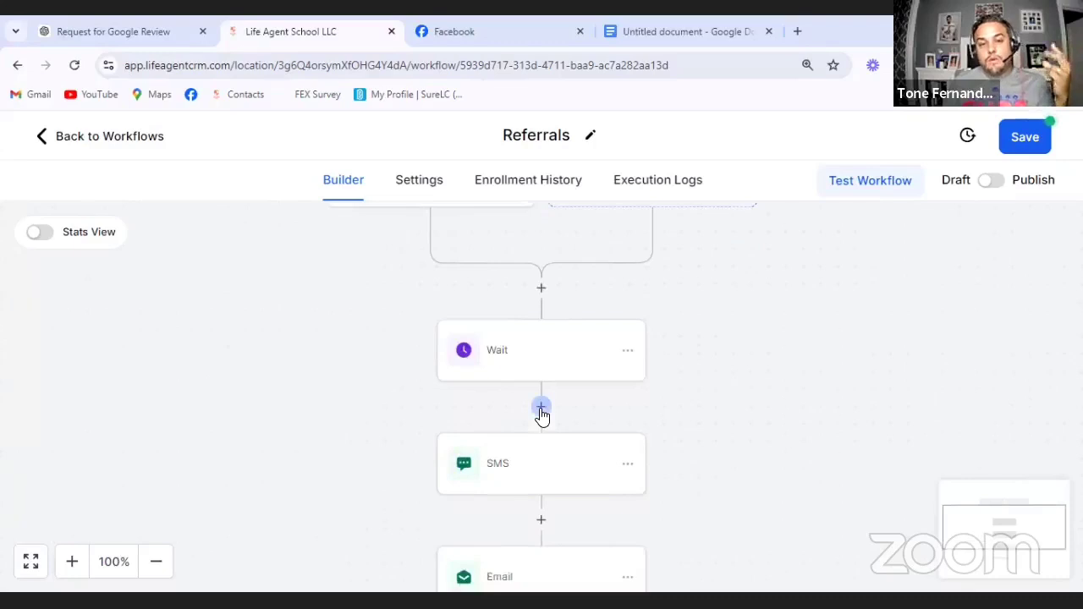
scroll(542, 416, up, 1)
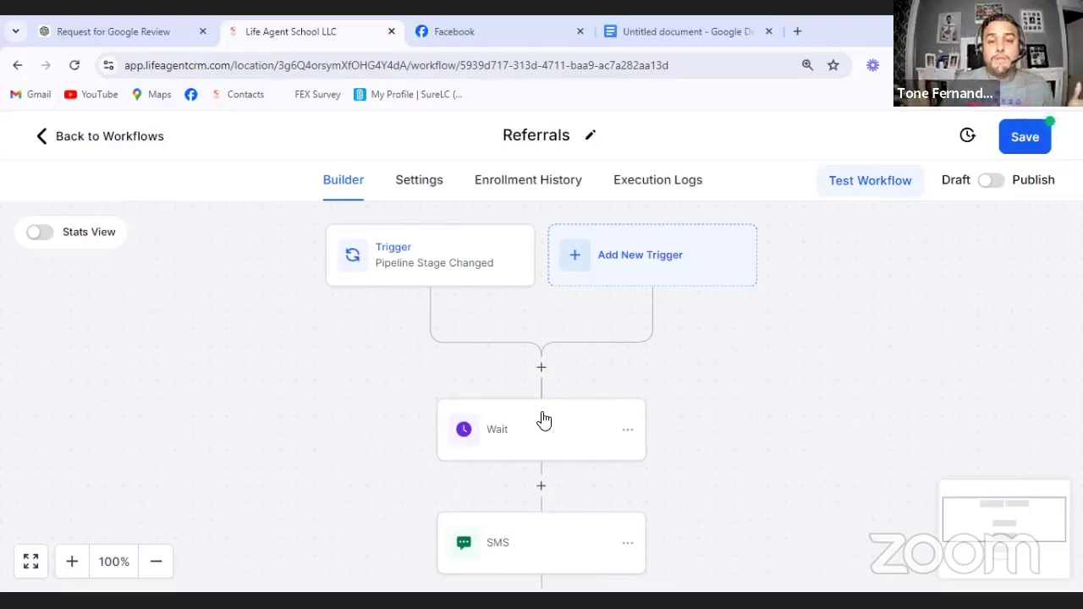
click(1026, 139)
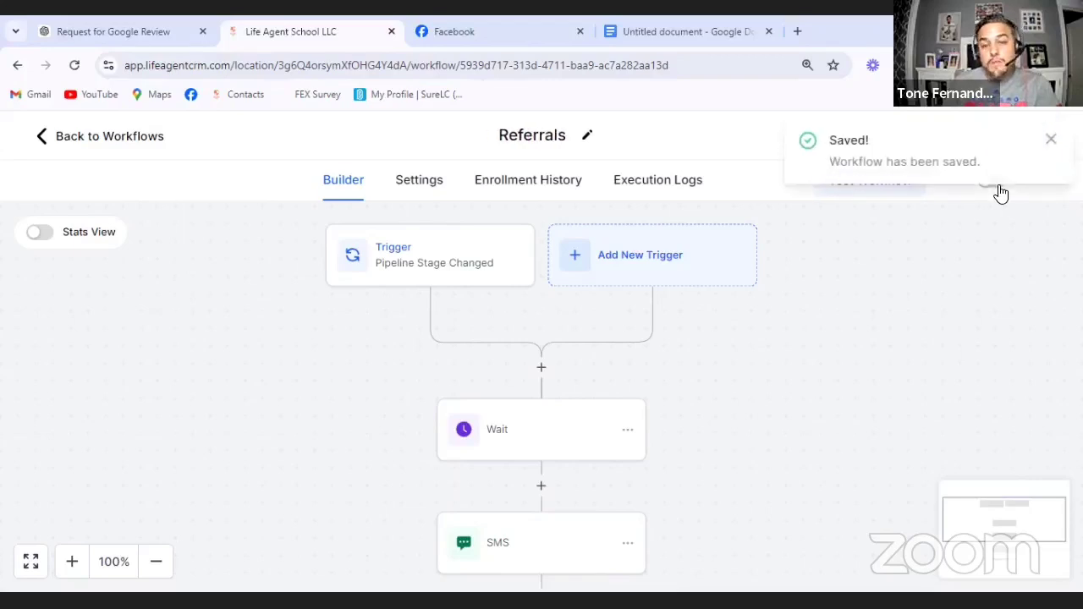
click(1049, 139)
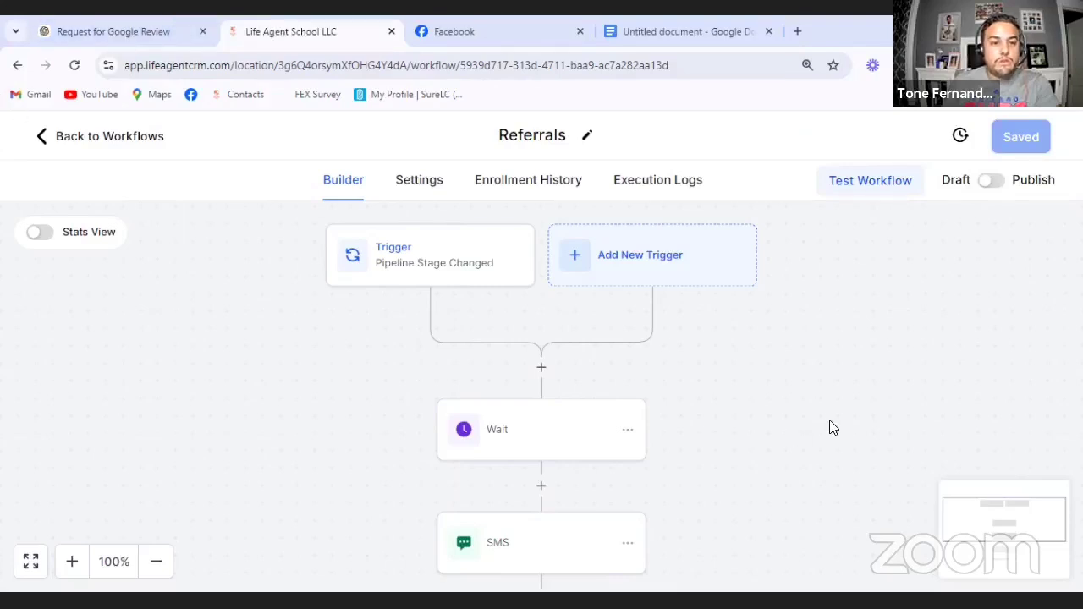
Leave the workflow and open the $1,200.00 opportunity in the Client Pipeline's Policy delivered stage at its primary email.
click(42, 138)
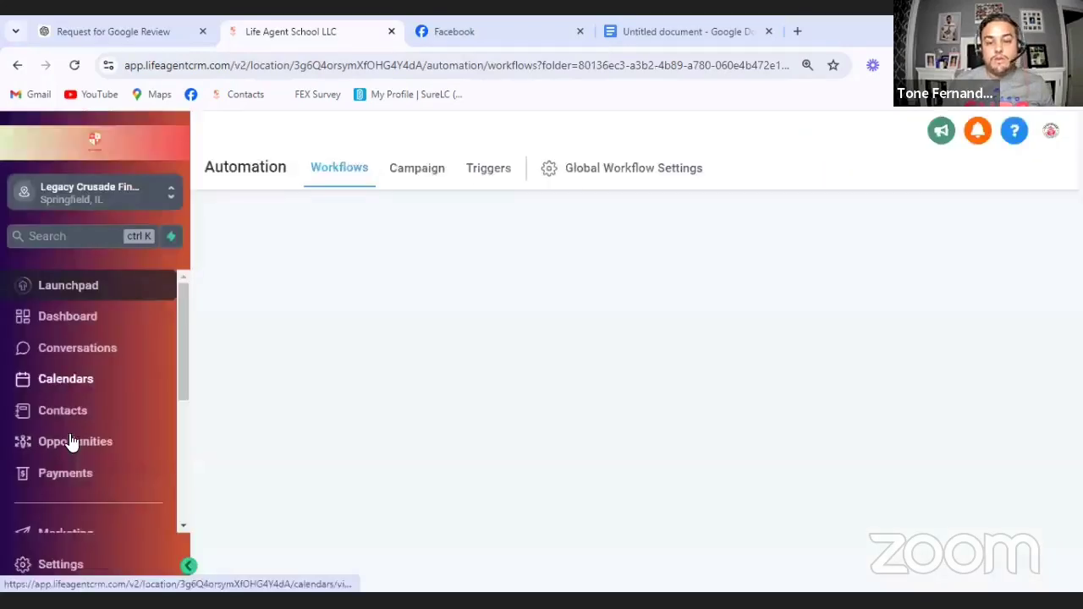
click(72, 442)
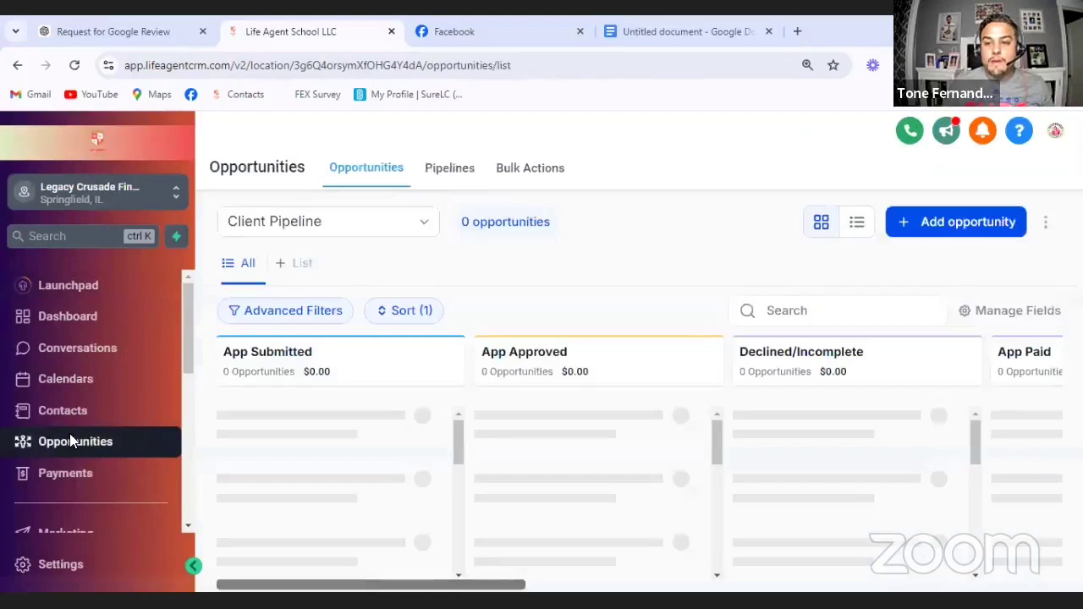
drag(541, 582, 699, 575)
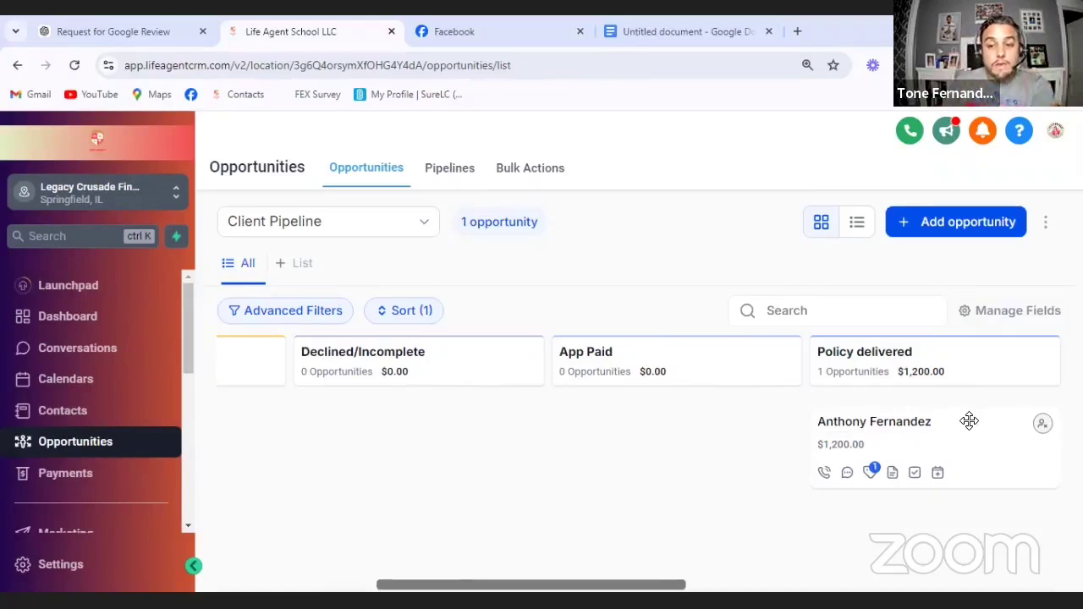
drag(926, 411, 843, 433)
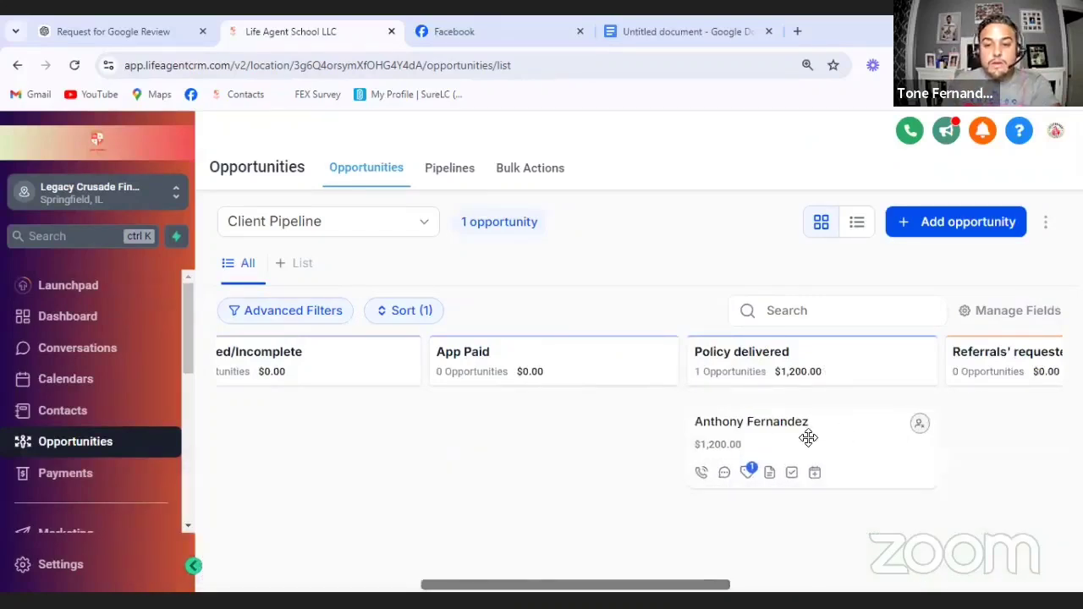
click(867, 430)
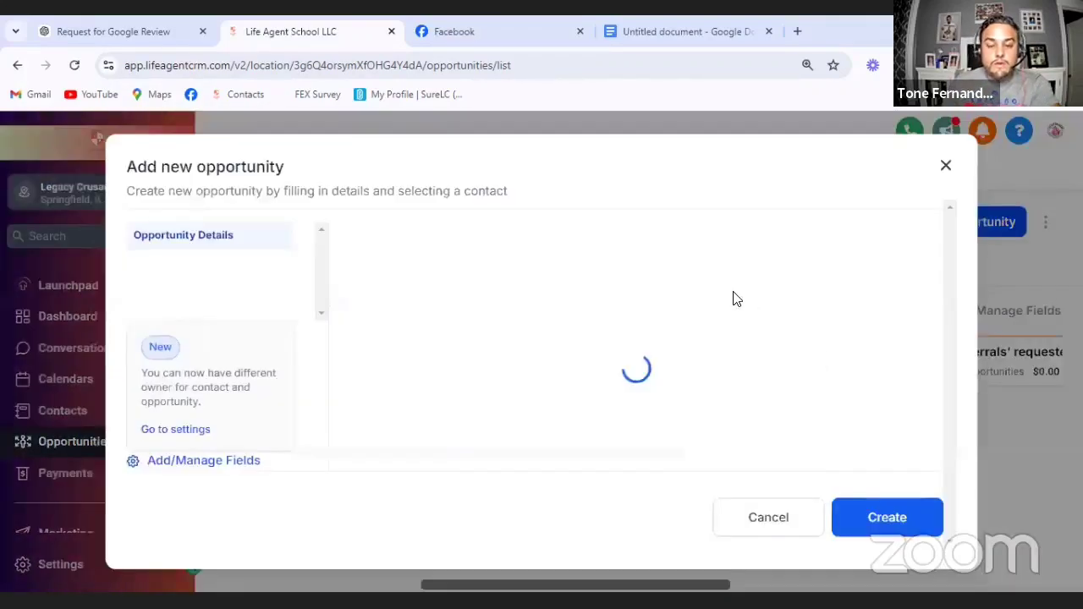
click(735, 313)
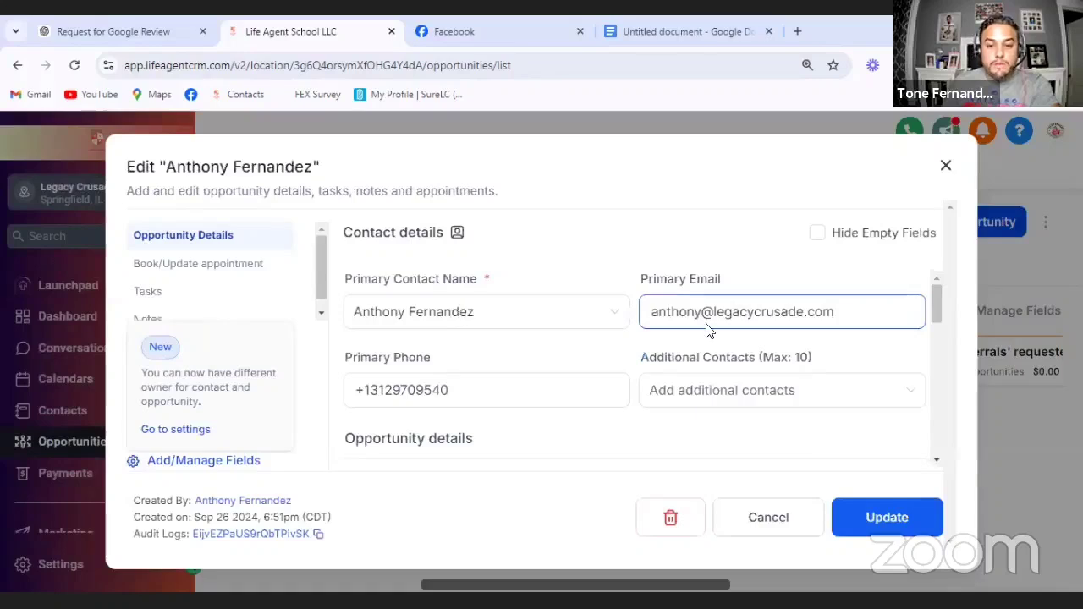
Examine the opportunity's stage choices and opportunity value, and close the record without updating it.
scroll(706, 345, down, 4)
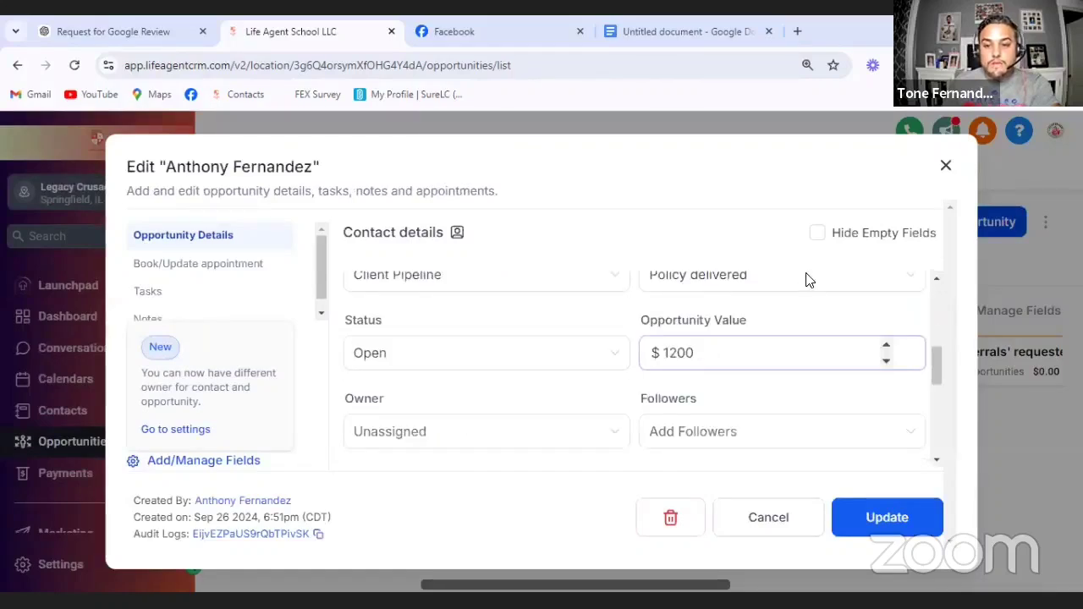
scroll(785, 325, up, 1)
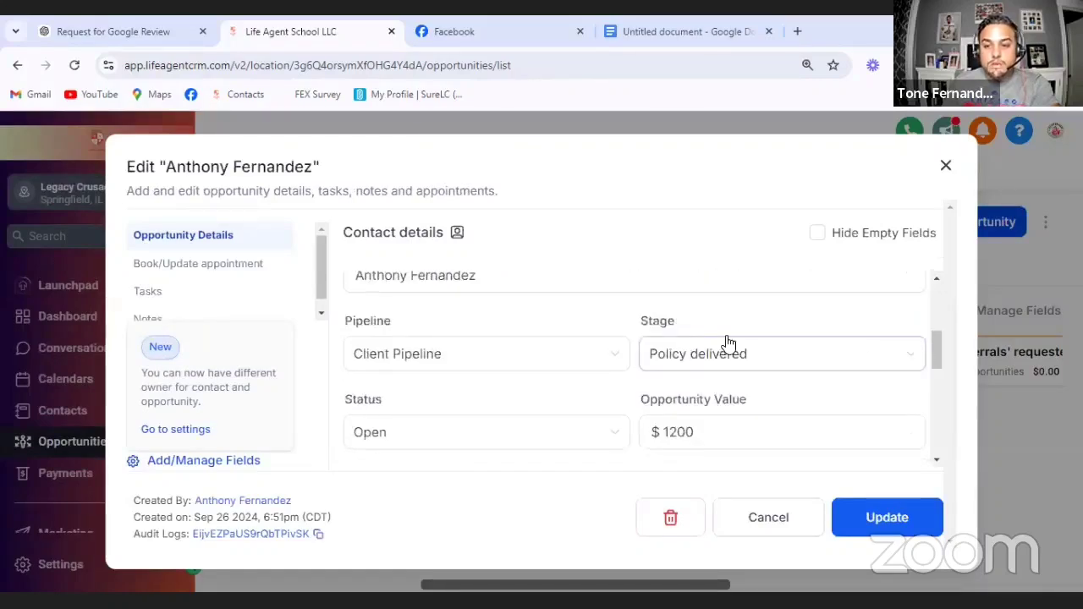
click(910, 360)
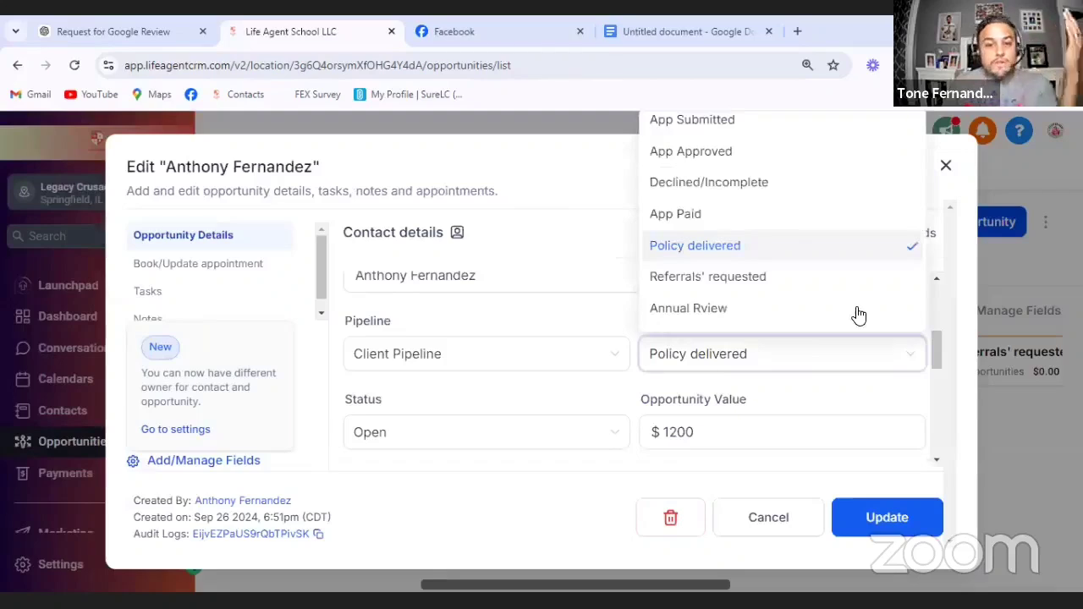
click(855, 360)
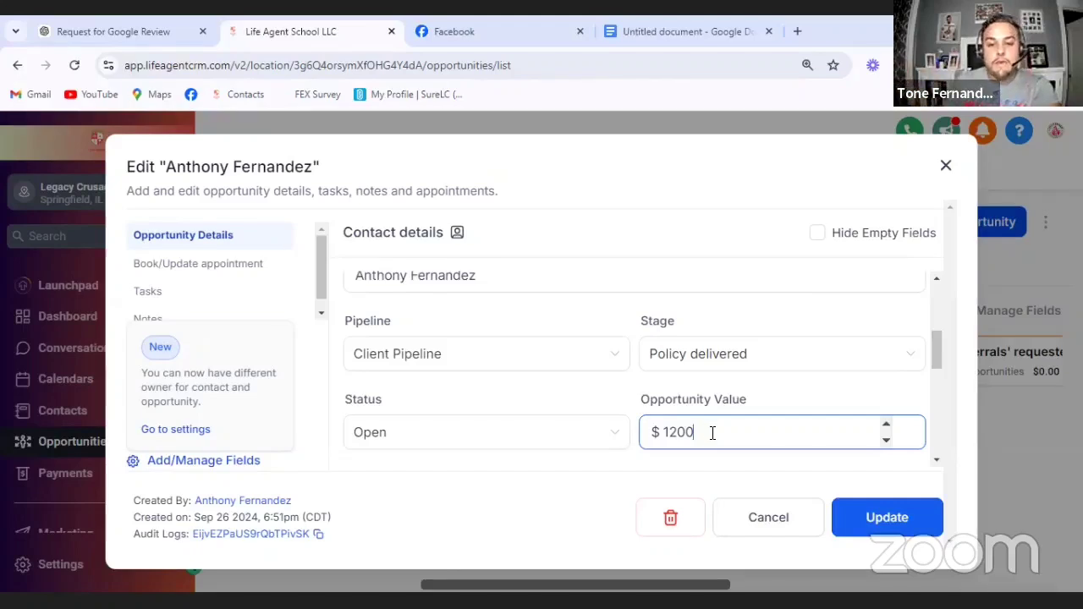
double_click(653, 433)
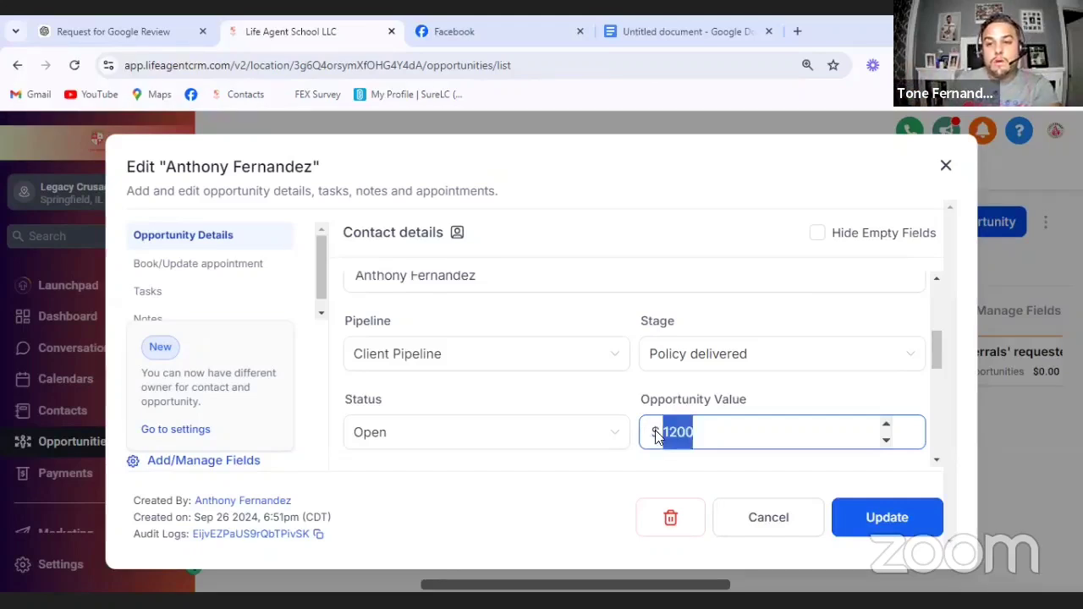
click(945, 168)
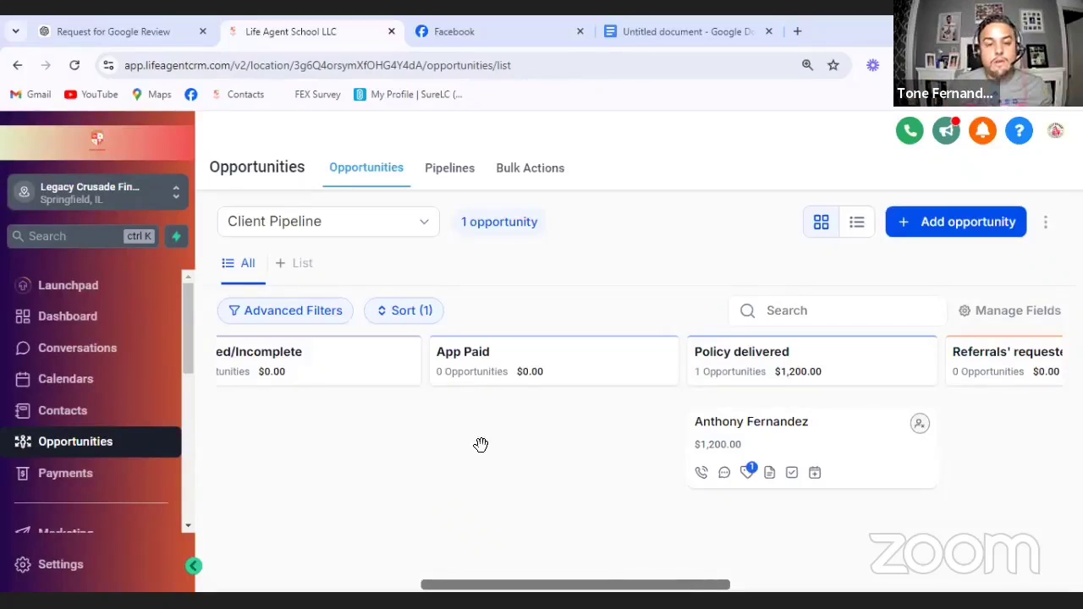
Look over the available pipelines, keep Client Pipeline selected, and review its stages from App Submitted through Annual Rview.
scroll(420, 414, left, 5)
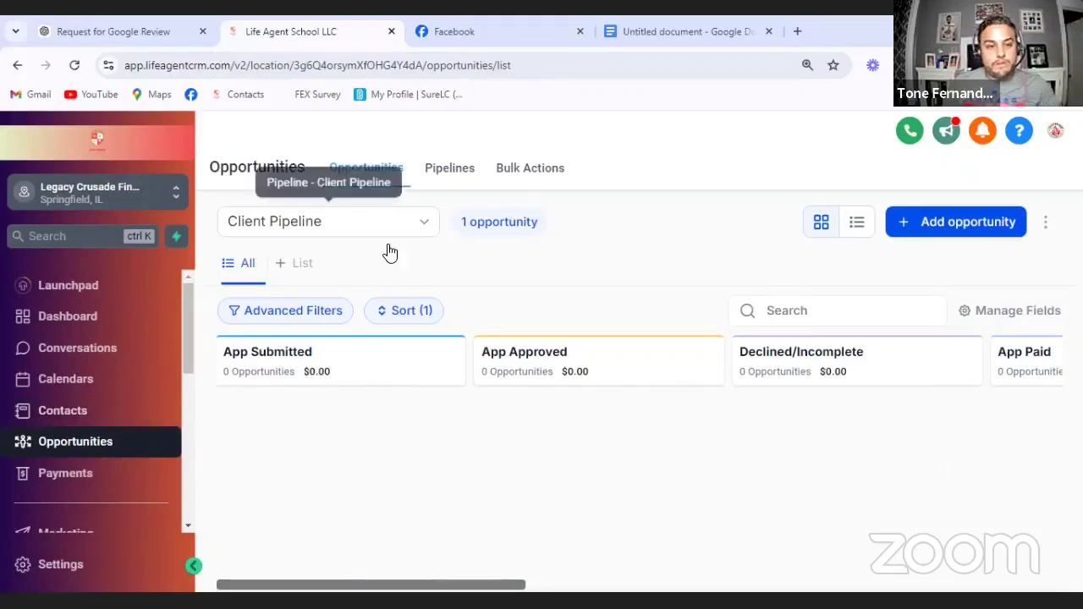
click(371, 224)
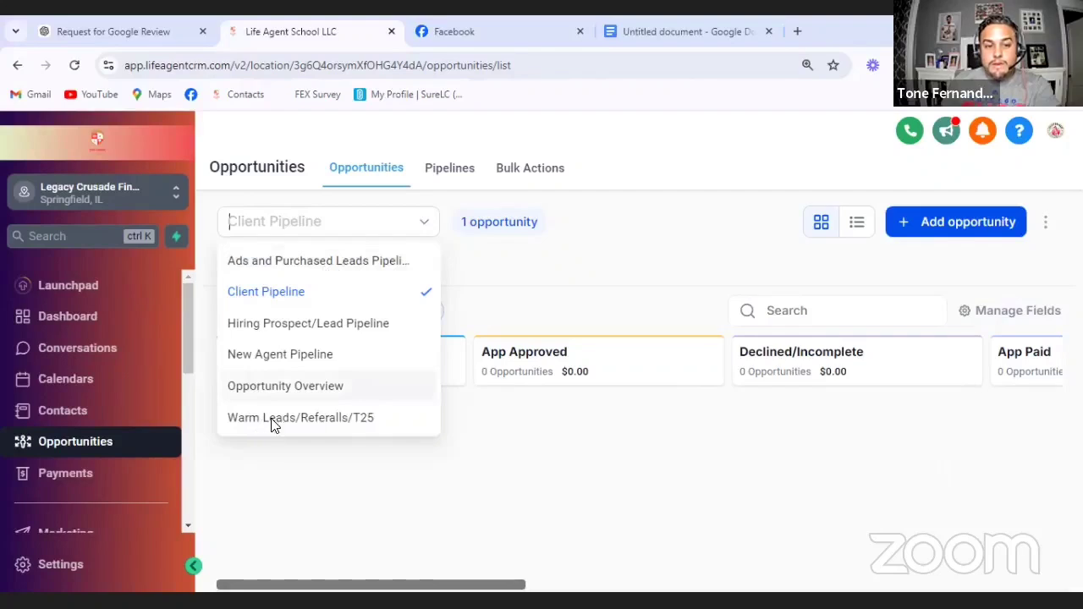
click(513, 288)
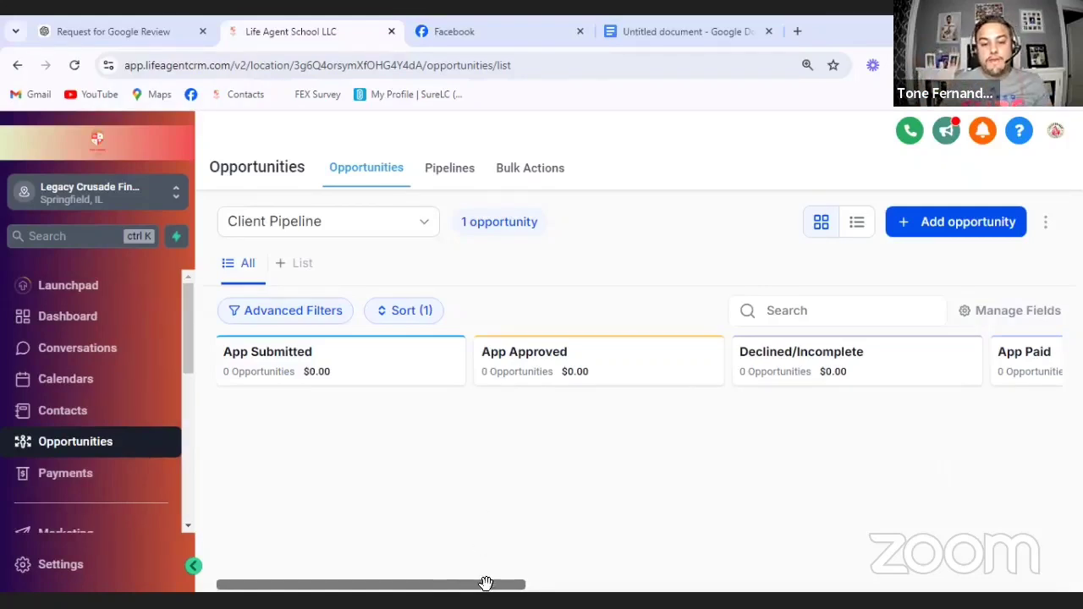
drag(477, 584, 575, 584)
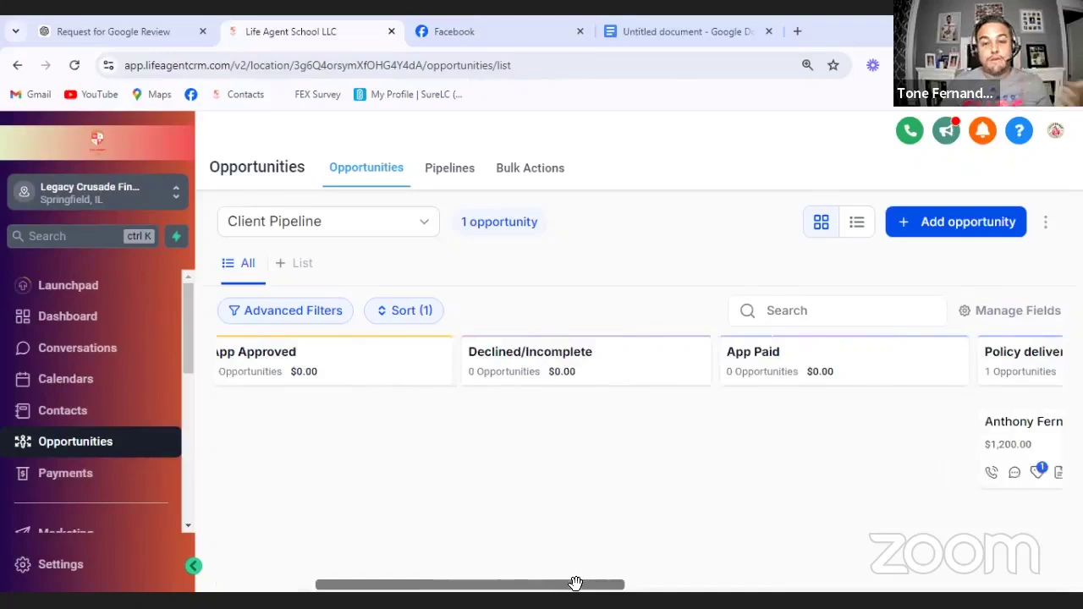
drag(575, 583, 800, 583)
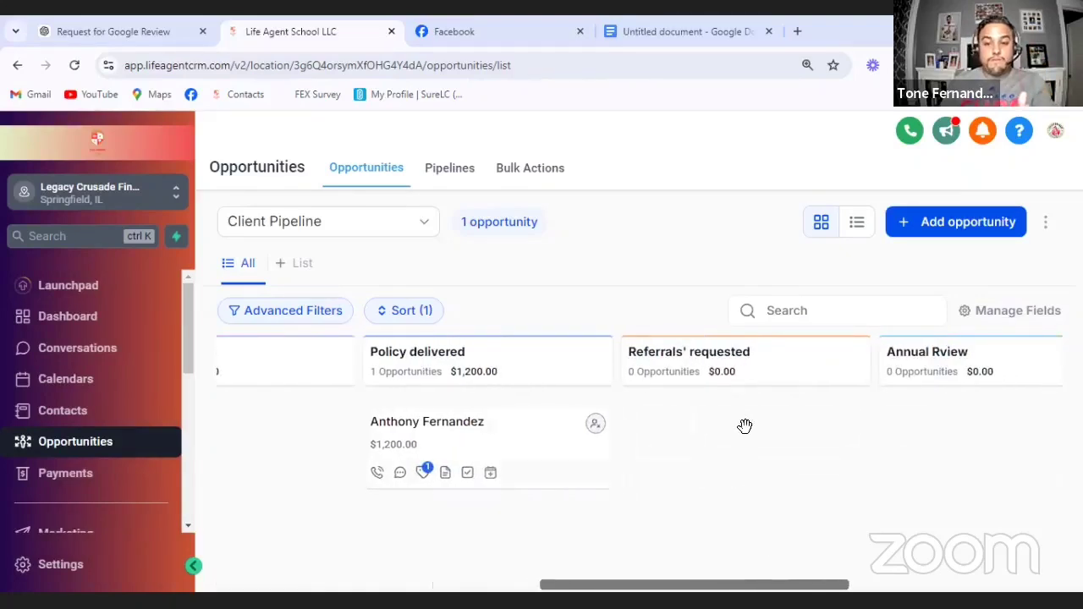
drag(705, 584, 790, 584)
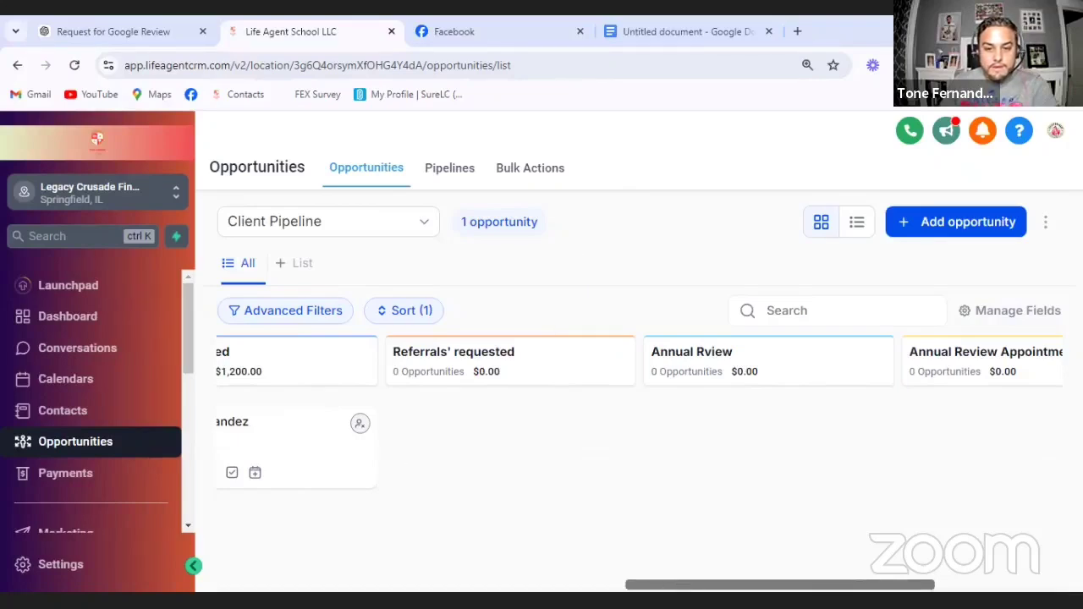
drag(682, 583, 275, 556)
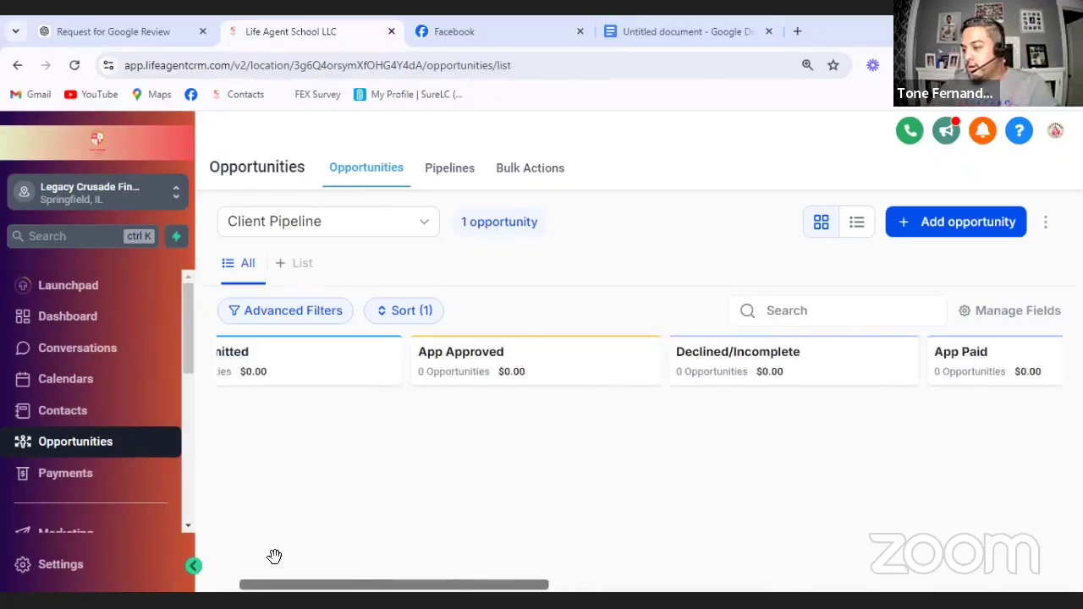